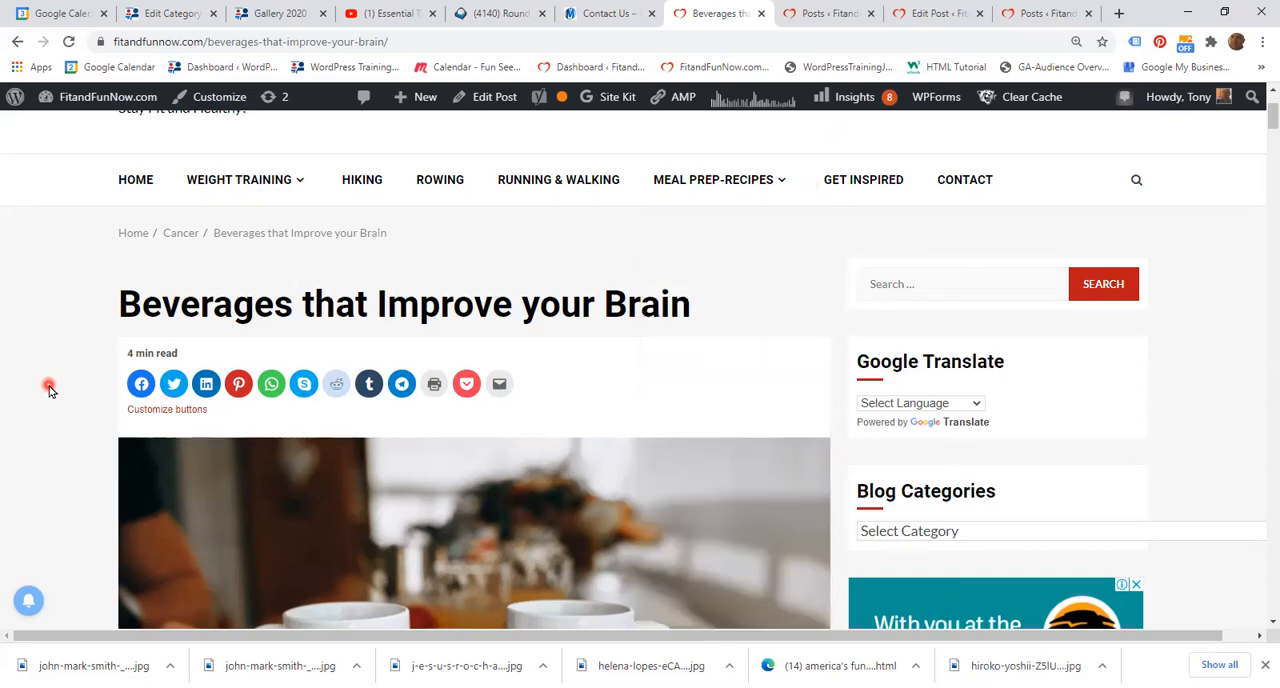
Step: Look over the published "Beverages that Improve your Brain" post and switch to its open editing page at the WebMD section
{"action": "scroll", "coordinate": [48, 393], "scroll_direction": "down", "scroll_amount": 2}
{"action": "scroll", "coordinate": [48, 393], "scroll_direction": "down", "scroll_amount": 2}
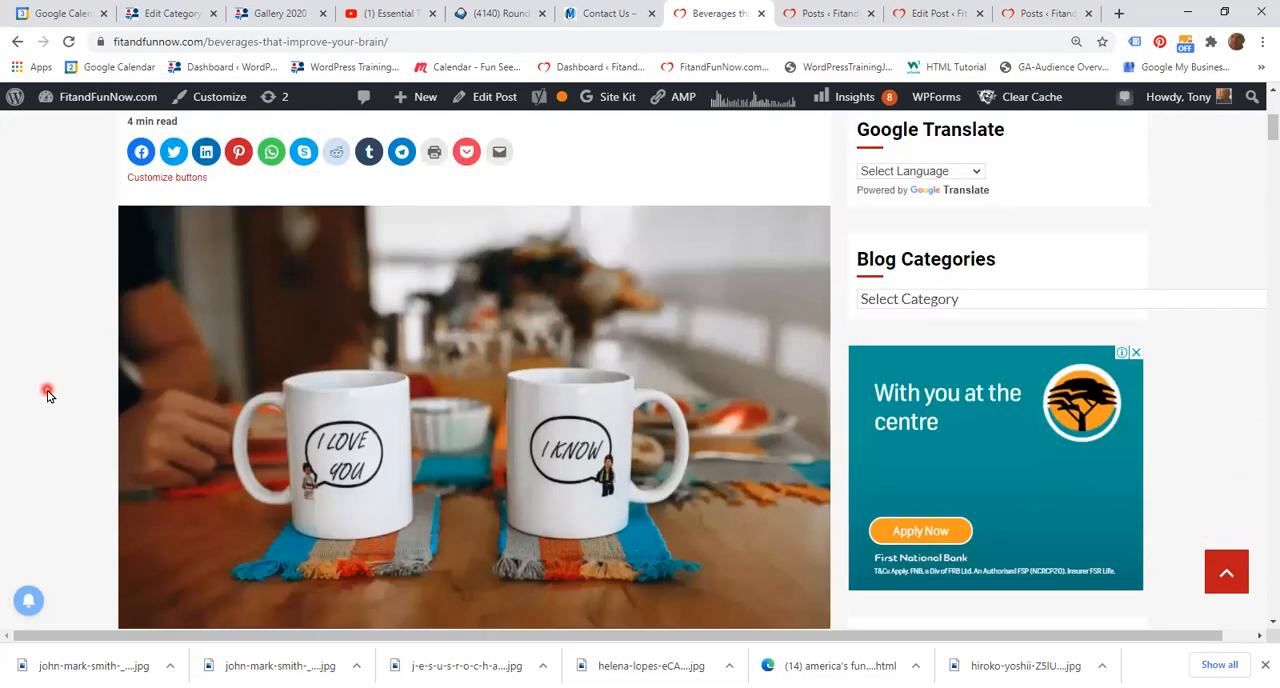
{"action": "scroll", "coordinate": [49, 415], "scroll_direction": "up", "scroll_amount": 3}
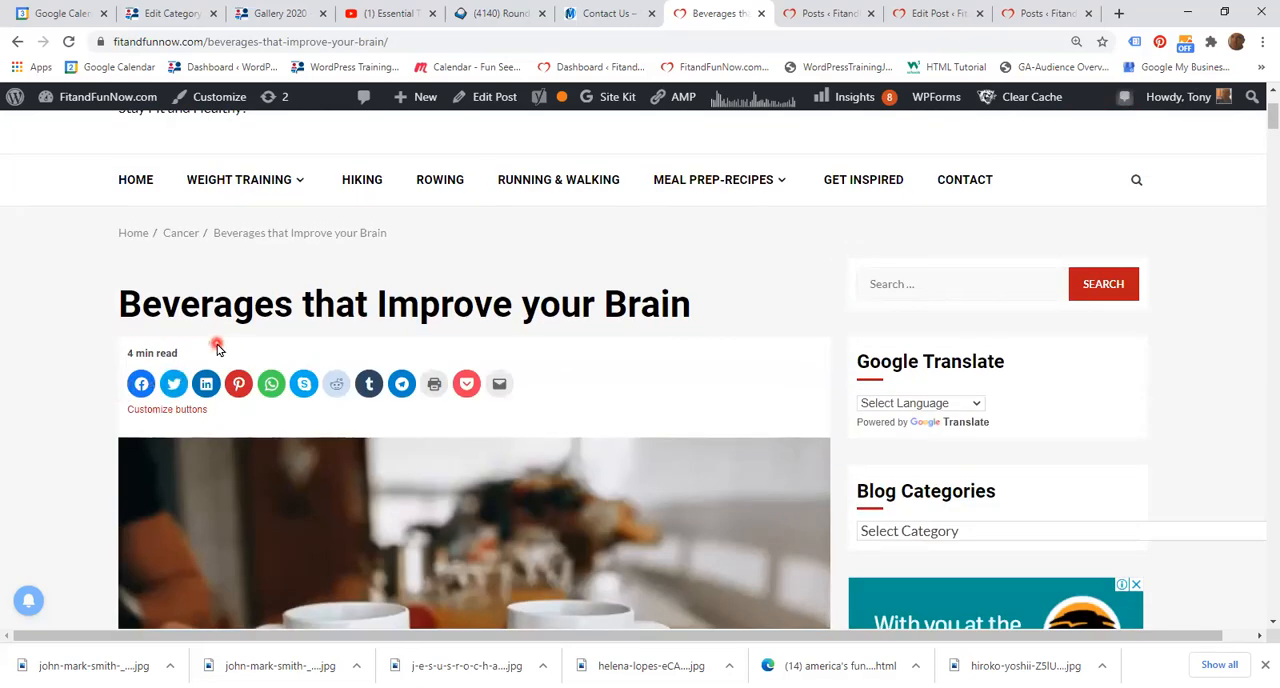
{"action": "left_click", "coordinate": [932, 14]}
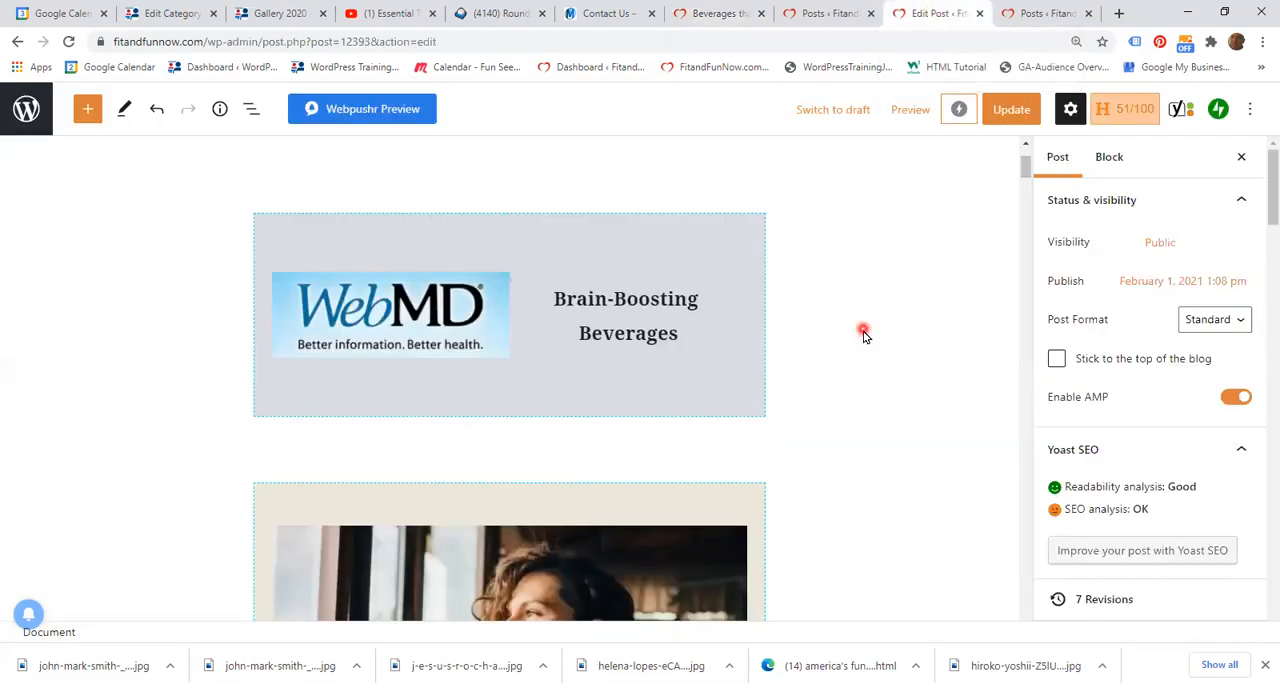
{"action": "scroll", "coordinate": [883, 383], "scroll_direction": "down", "scroll_amount": 7}
{"action": "scroll", "coordinate": [883, 388], "scroll_direction": "up", "scroll_amount": 6}
{"action": "scroll", "coordinate": [883, 388], "scroll_direction": "up", "scroll_amount": 2}
{"action": "scroll", "coordinate": [883, 386], "scroll_direction": "up", "scroll_amount": 1}
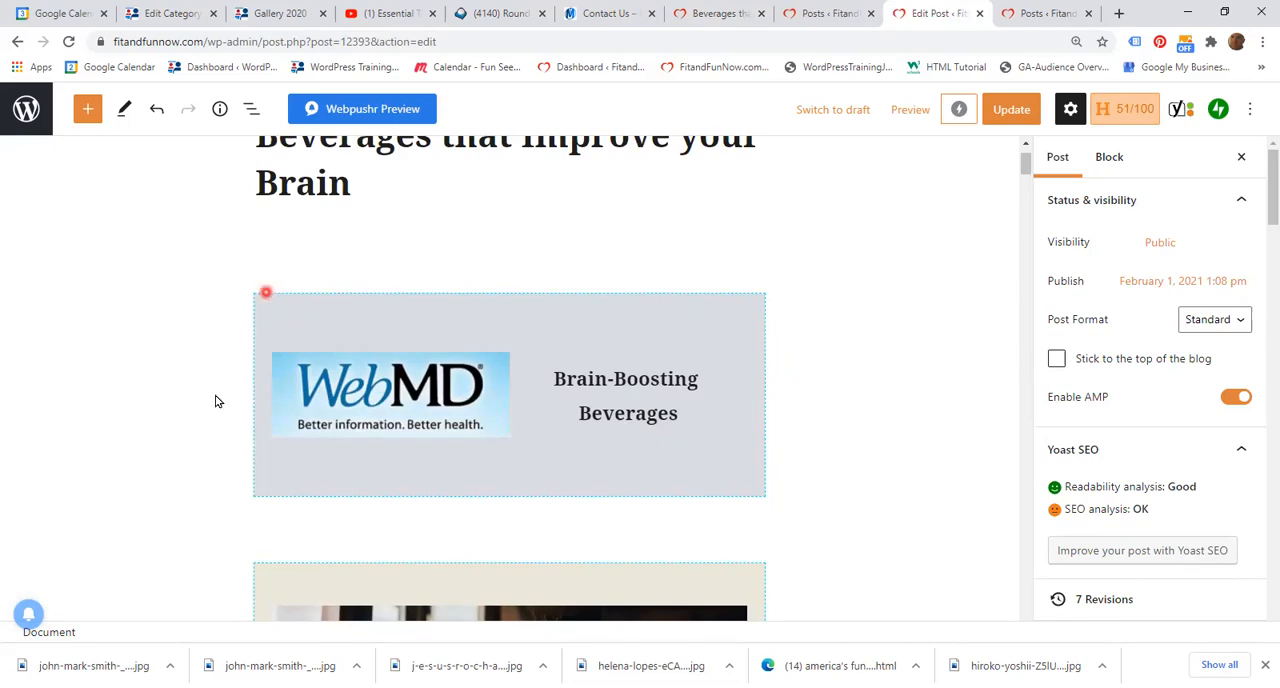
Step: Duplicate the WebMD "Brain-Boosting Beverages" section block beneath the post title
{"action": "left_click", "coordinate": [276, 317]}
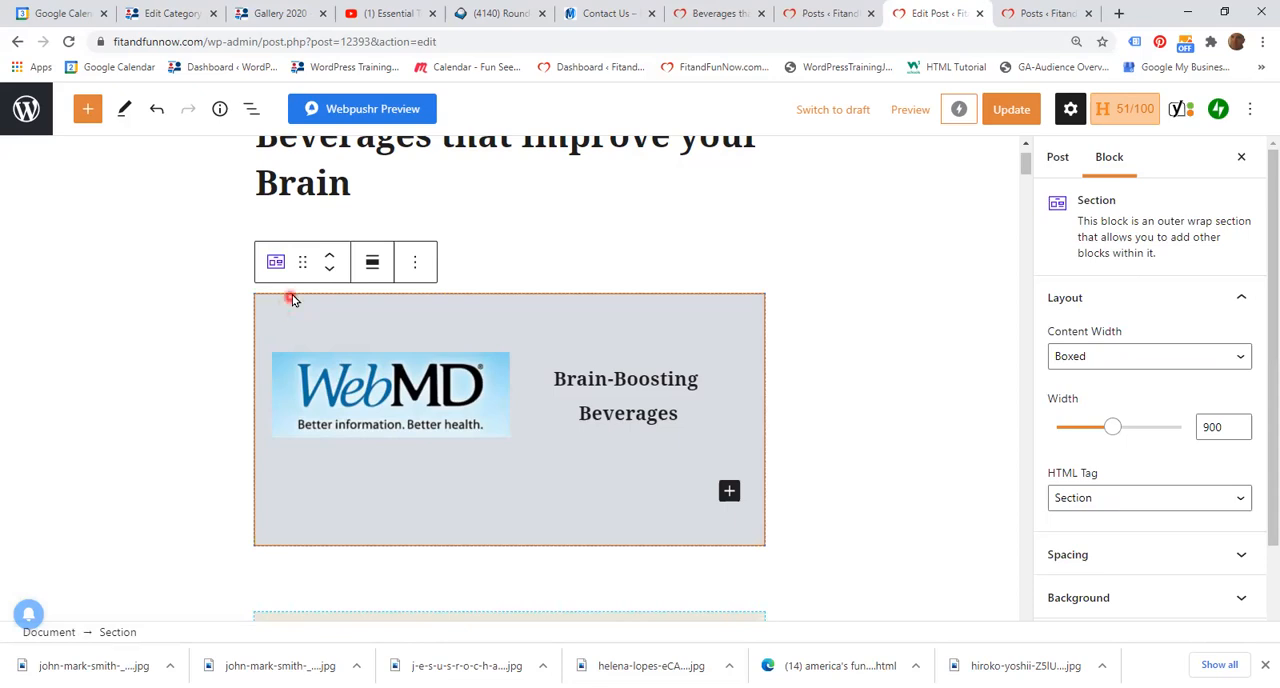
{"action": "left_click", "coordinate": [418, 262]}
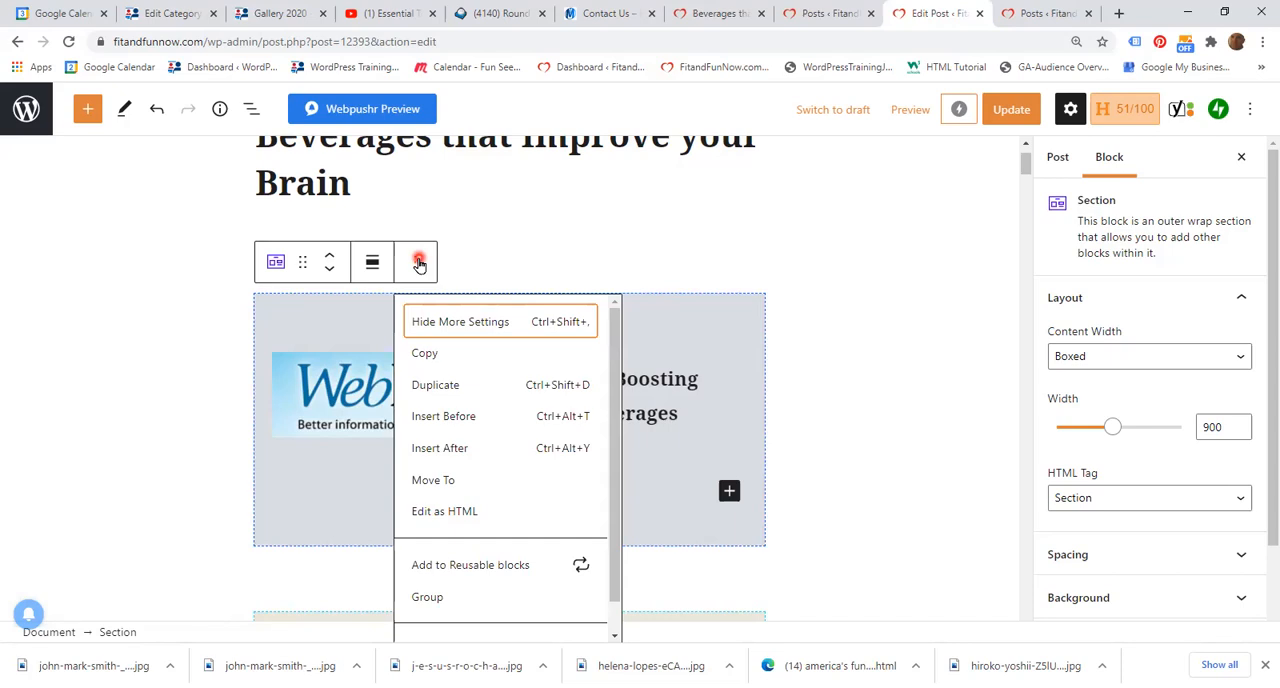
{"action": "left_click", "coordinate": [447, 388]}
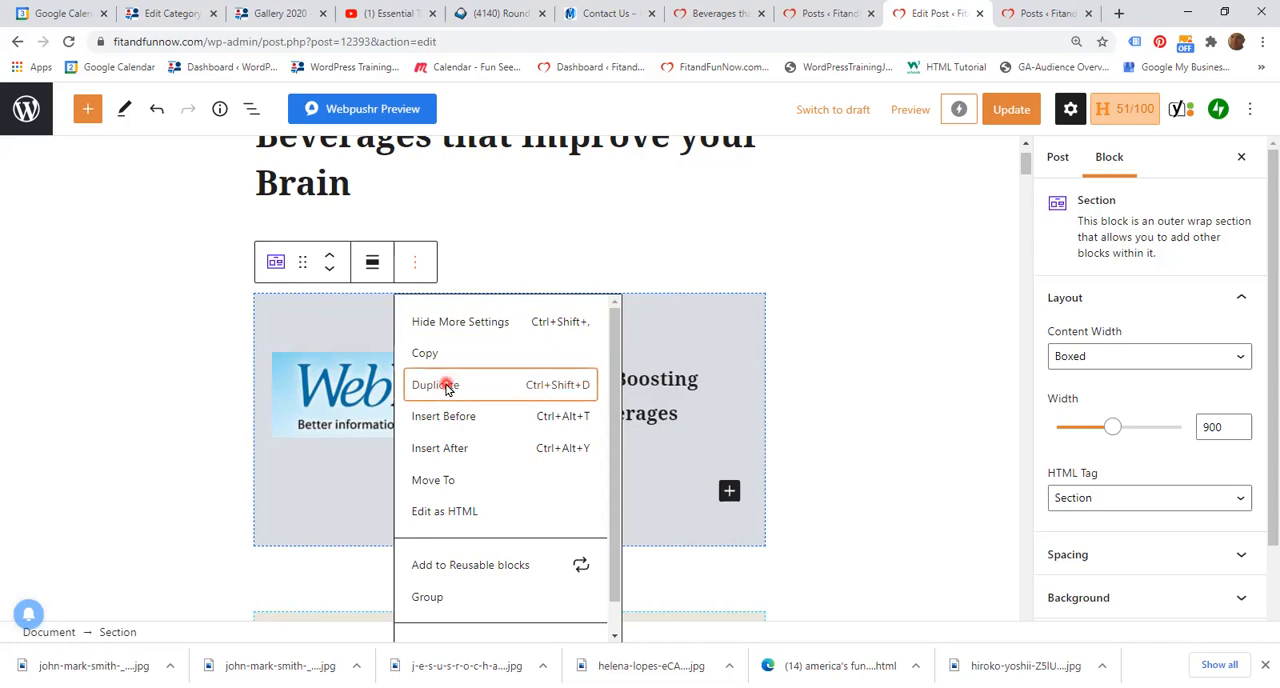
{"action": "scroll", "coordinate": [829, 371], "scroll_direction": "down", "scroll_amount": 2}
{"action": "left_click", "coordinate": [860, 390]}
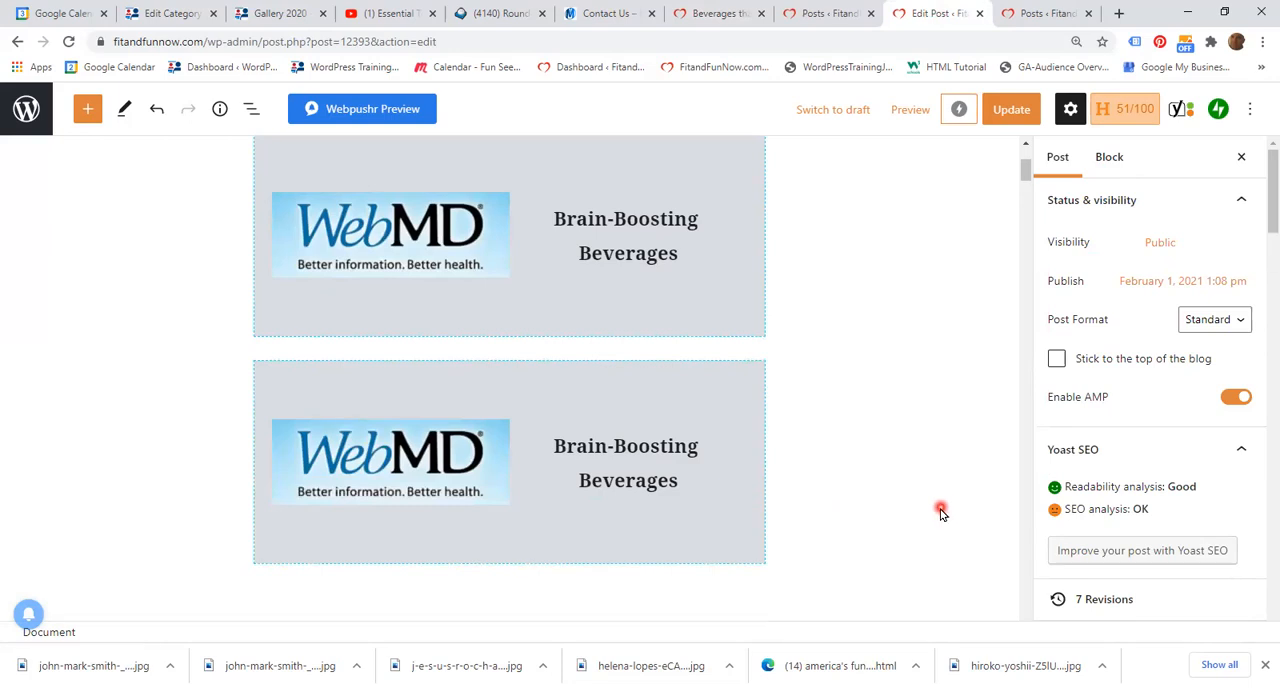
{"action": "scroll", "coordinate": [933, 510], "scroll_direction": "down", "scroll_amount": 3}
{"action": "scroll", "coordinate": [932, 510], "scroll_direction": "up", "scroll_amount": 3}
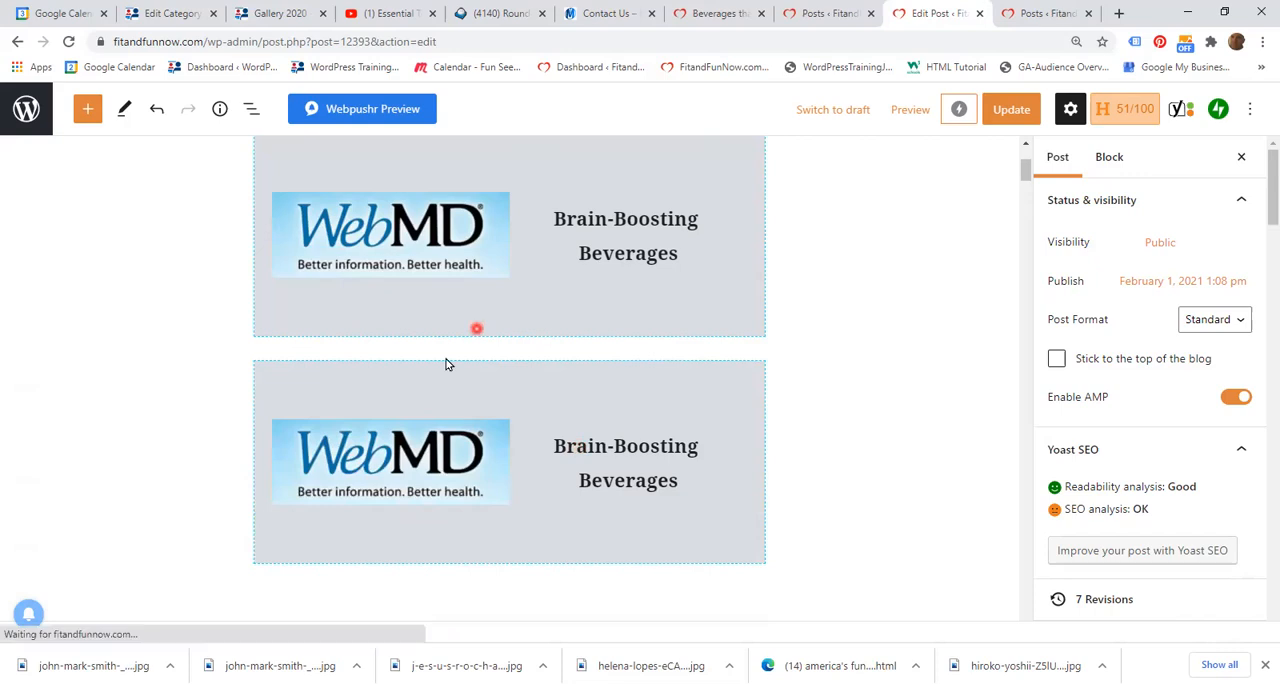
Step: Move the duplicated WebMD section down past the main article section, beneath the featured photo credit
{"action": "left_click", "coordinate": [277, 376]}
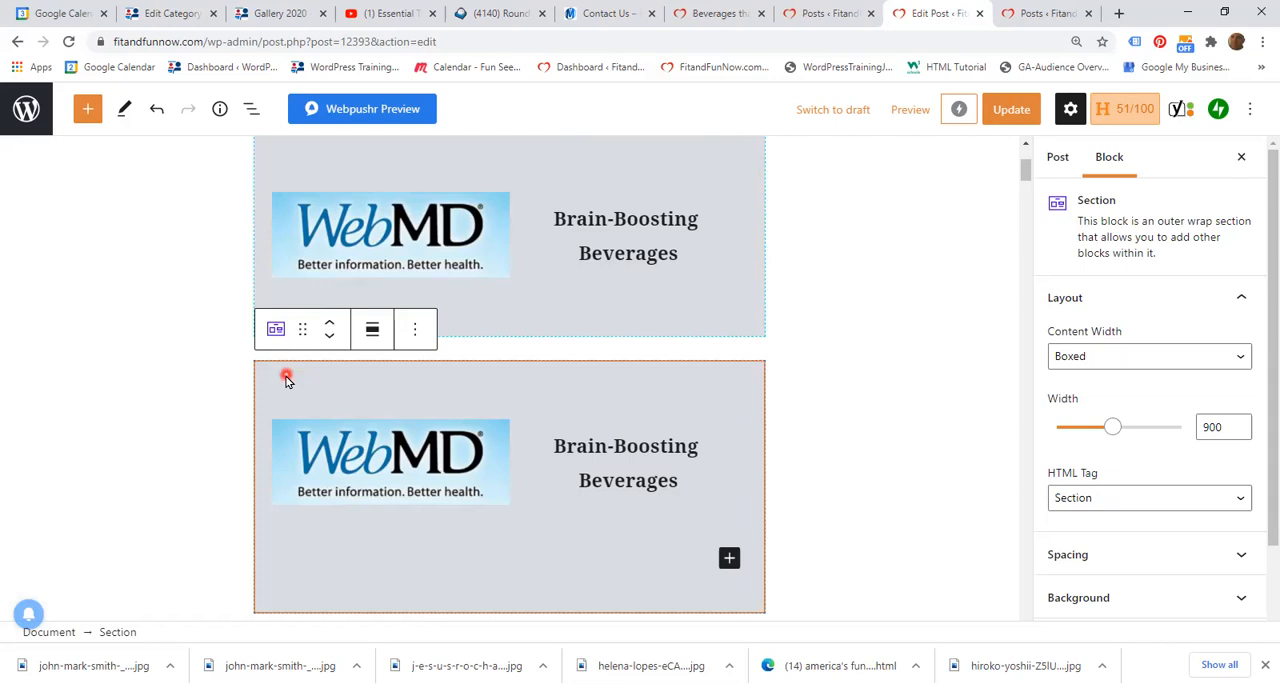
{"action": "left_click", "coordinate": [328, 336]}
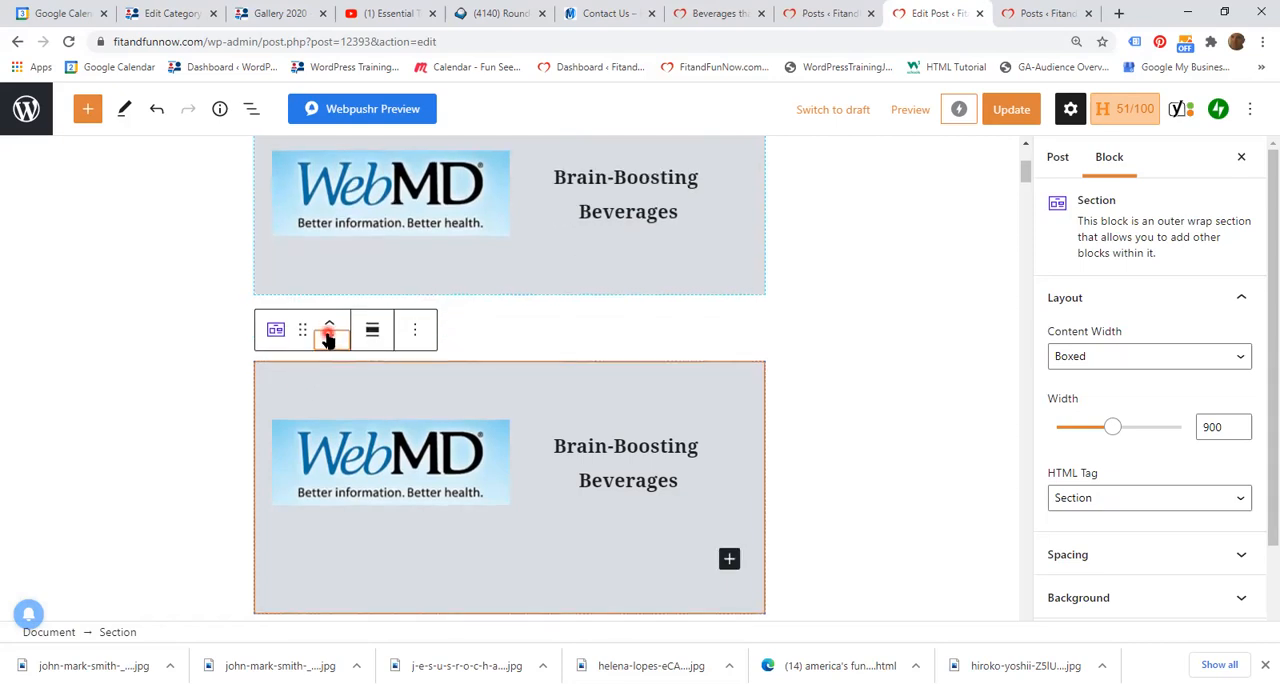
{"action": "left_click", "coordinate": [328, 338]}
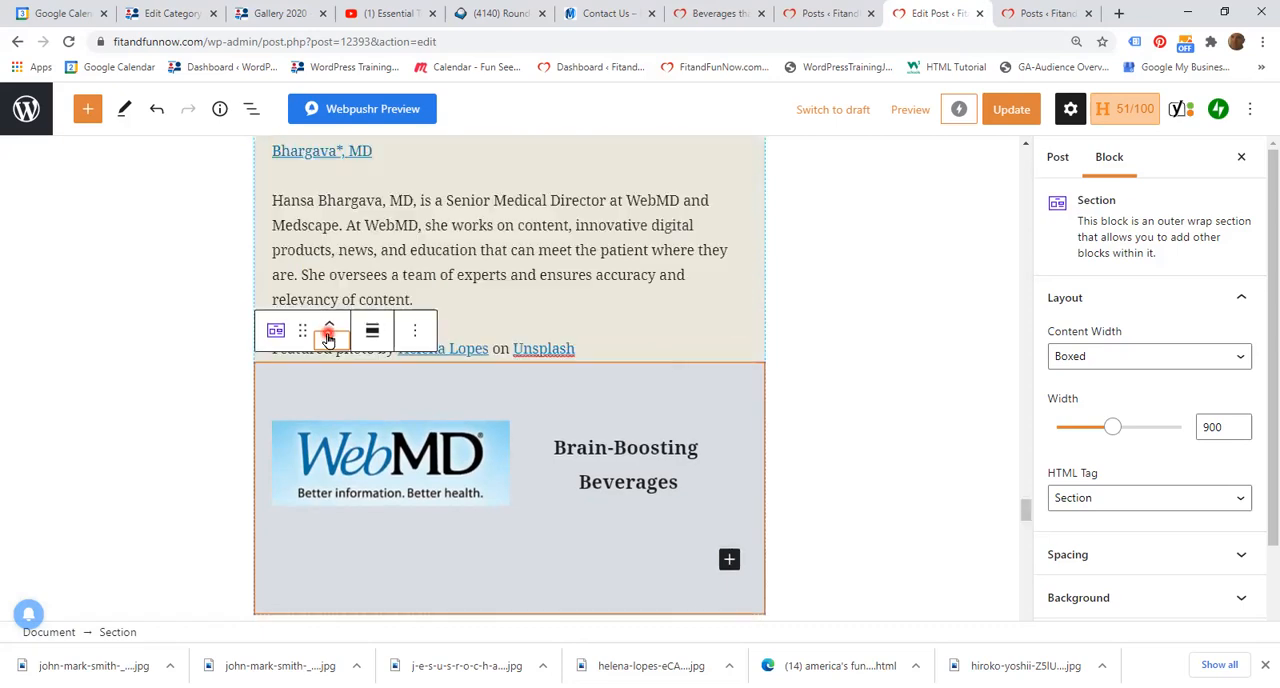
{"action": "scroll", "coordinate": [909, 455], "scroll_direction": "down", "scroll_amount": 5}
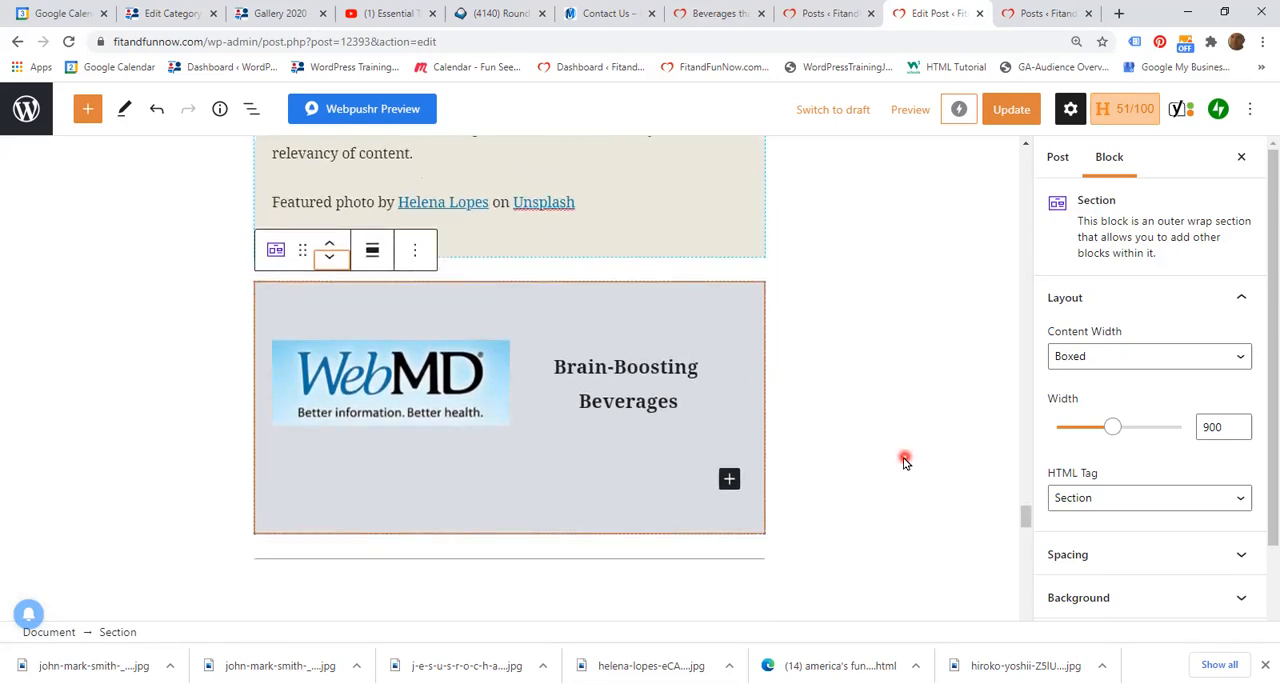
Step: Remove the duplicated WebMD section block at the end of the article
{"action": "scroll", "coordinate": [904, 461], "scroll_direction": "up", "scroll_amount": 5}
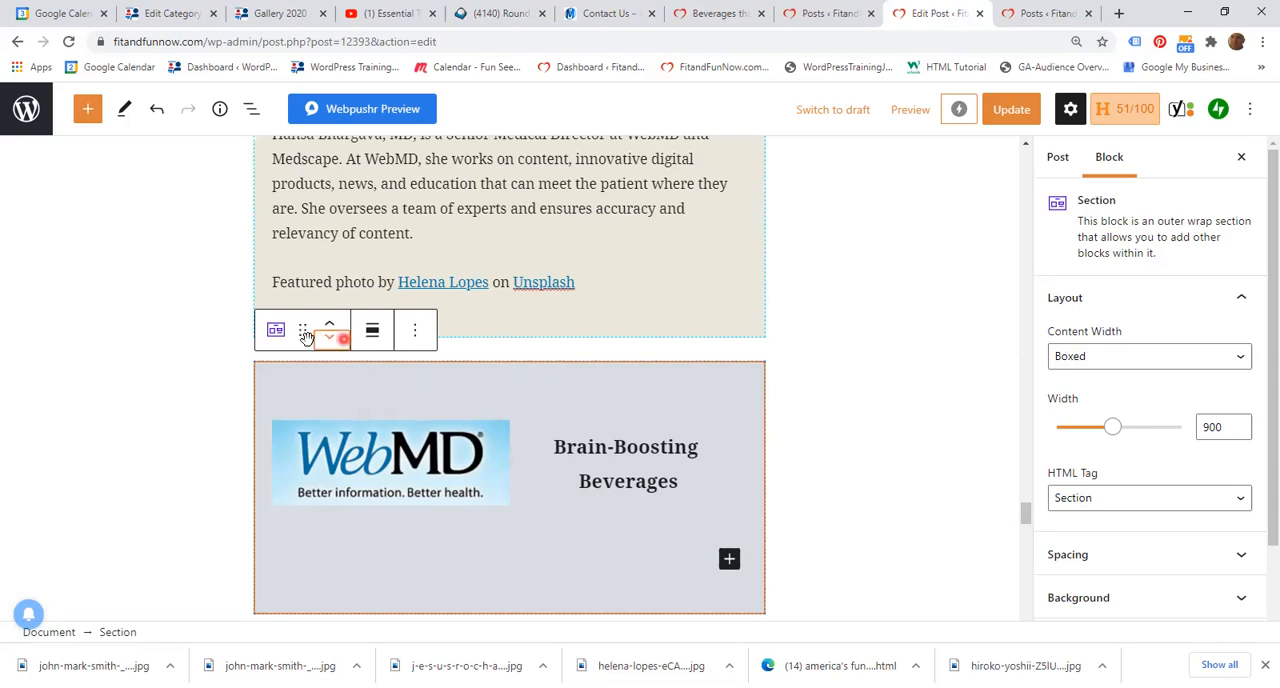
{"action": "left_click", "coordinate": [418, 333]}
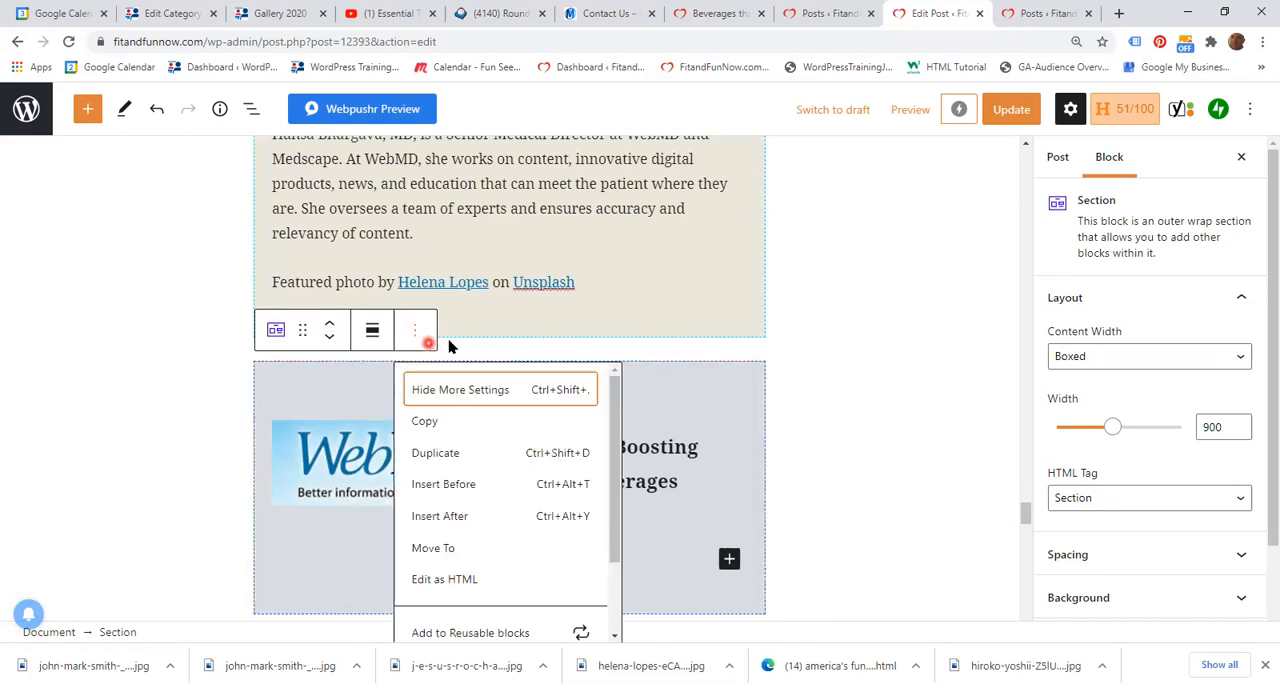
{"action": "scroll", "coordinate": [517, 492], "scroll_direction": "down", "scroll_amount": 1}
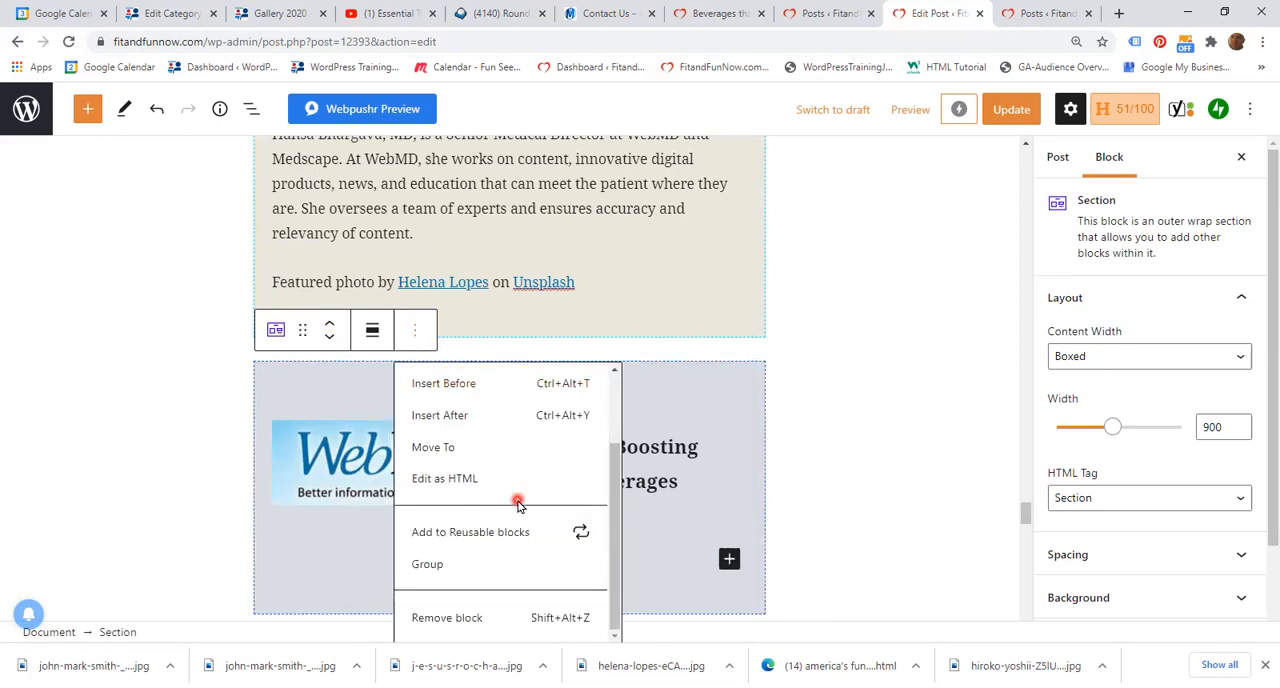
{"action": "left_click", "coordinate": [453, 619]}
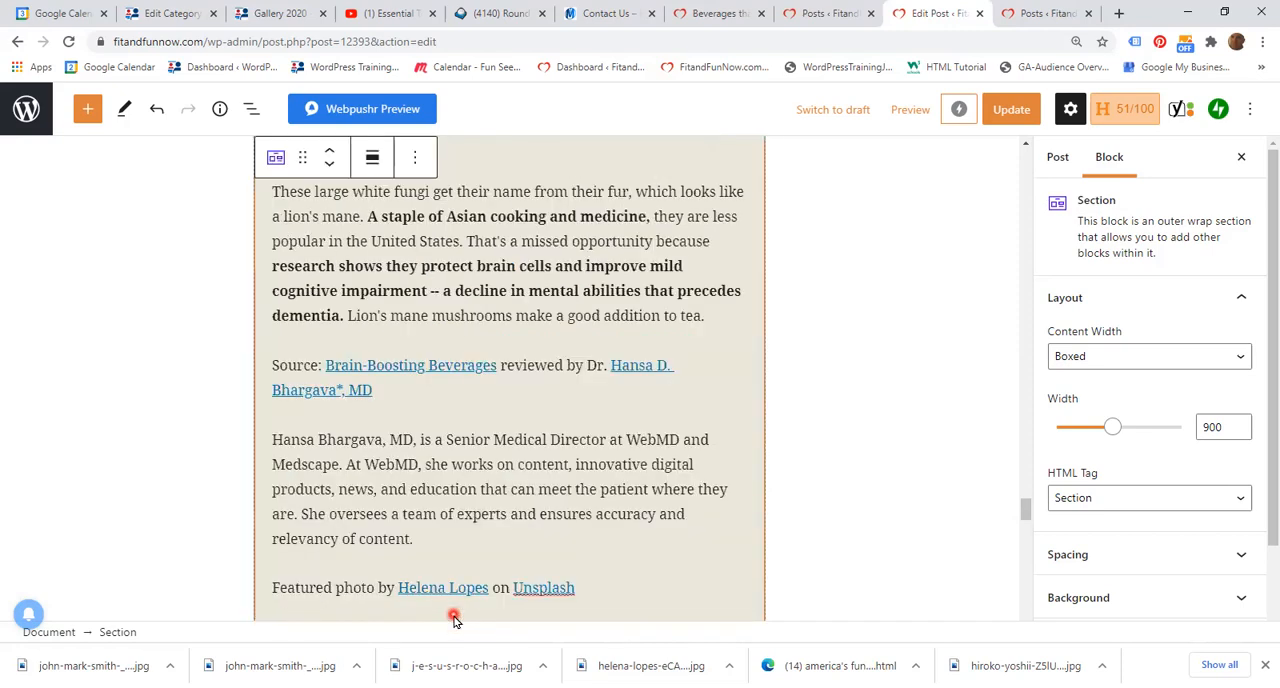
Step: Copy the original WebMD "Brain-Boosting Beverages" section block beneath the post title
{"action": "scroll", "coordinate": [855, 457], "scroll_direction": "up", "scroll_amount": 10}
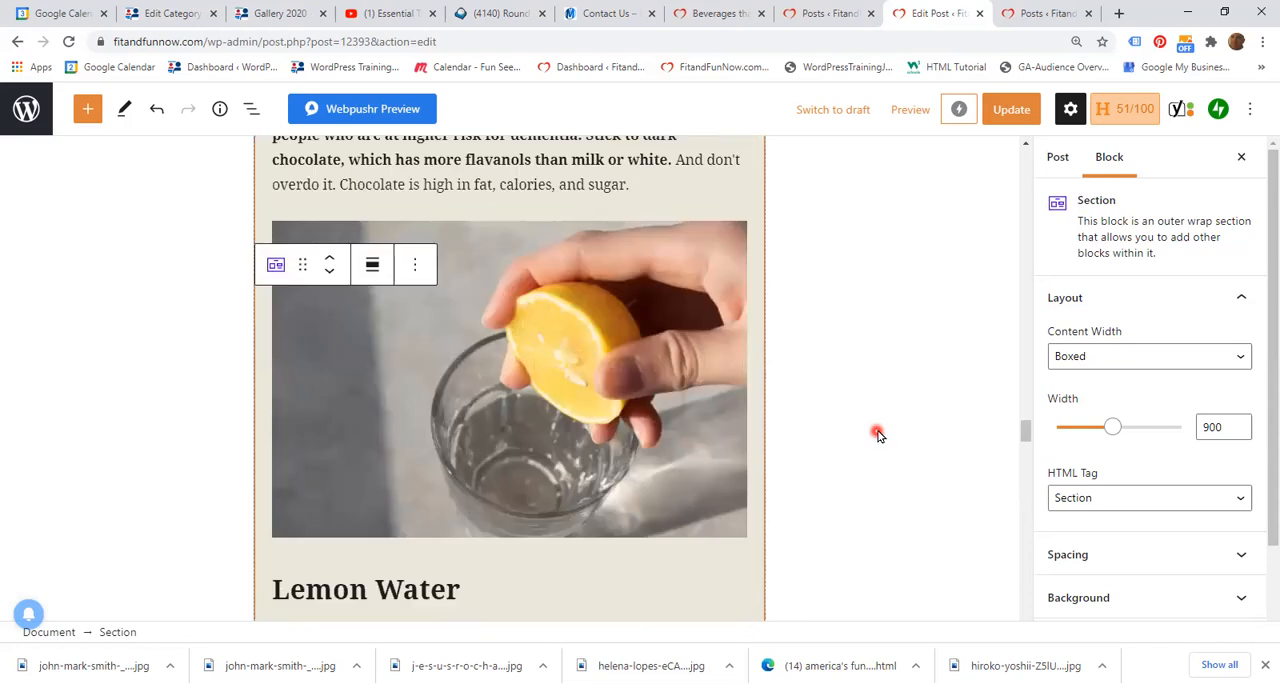
{"action": "scroll", "coordinate": [880, 430], "scroll_direction": "up", "scroll_amount": 15}
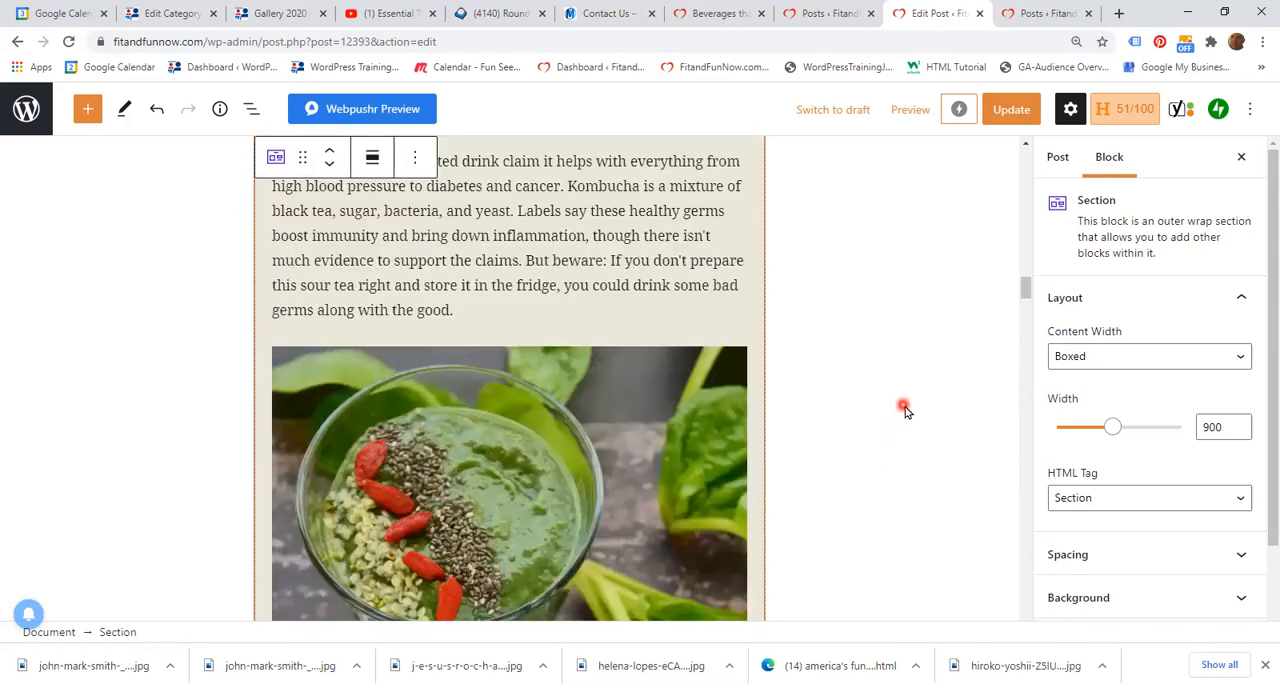
{"action": "scroll", "coordinate": [905, 408], "scroll_direction": "up", "scroll_amount": 5}
{"action": "scroll", "coordinate": [908, 408], "scroll_direction": "up", "scroll_amount": 5}
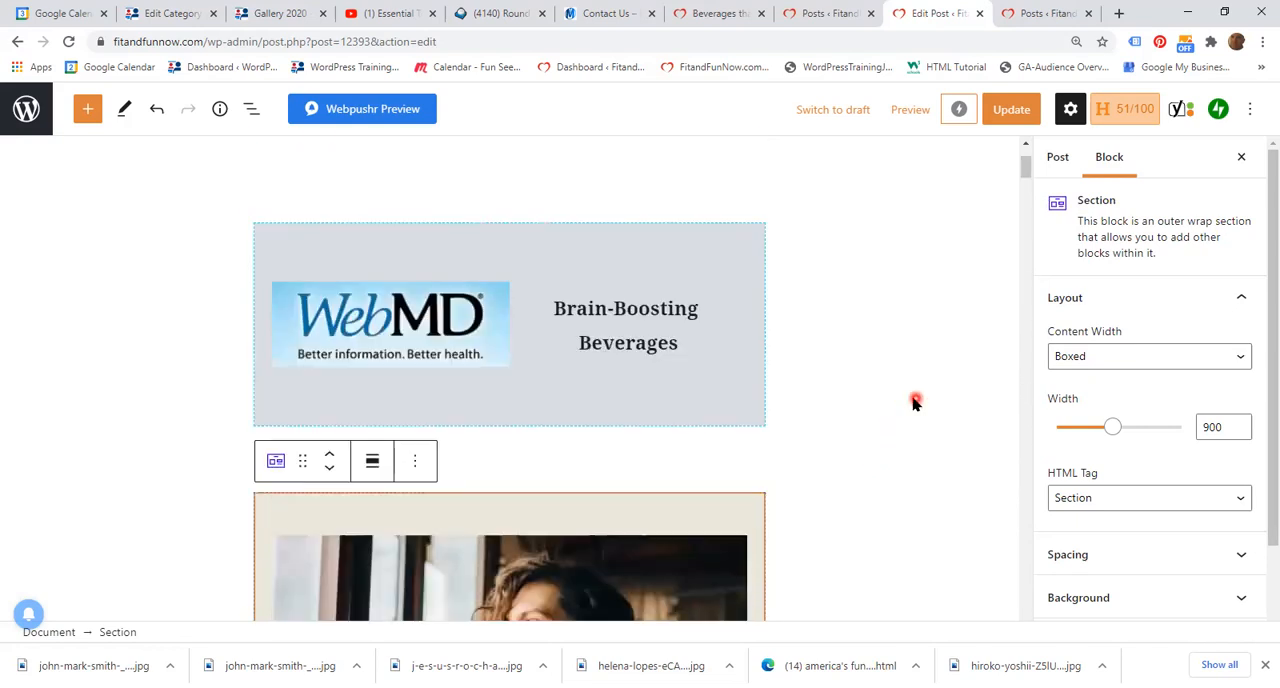
{"action": "scroll", "coordinate": [922, 410], "scroll_direction": "up", "scroll_amount": 2}
{"action": "left_click", "coordinate": [900, 430]}
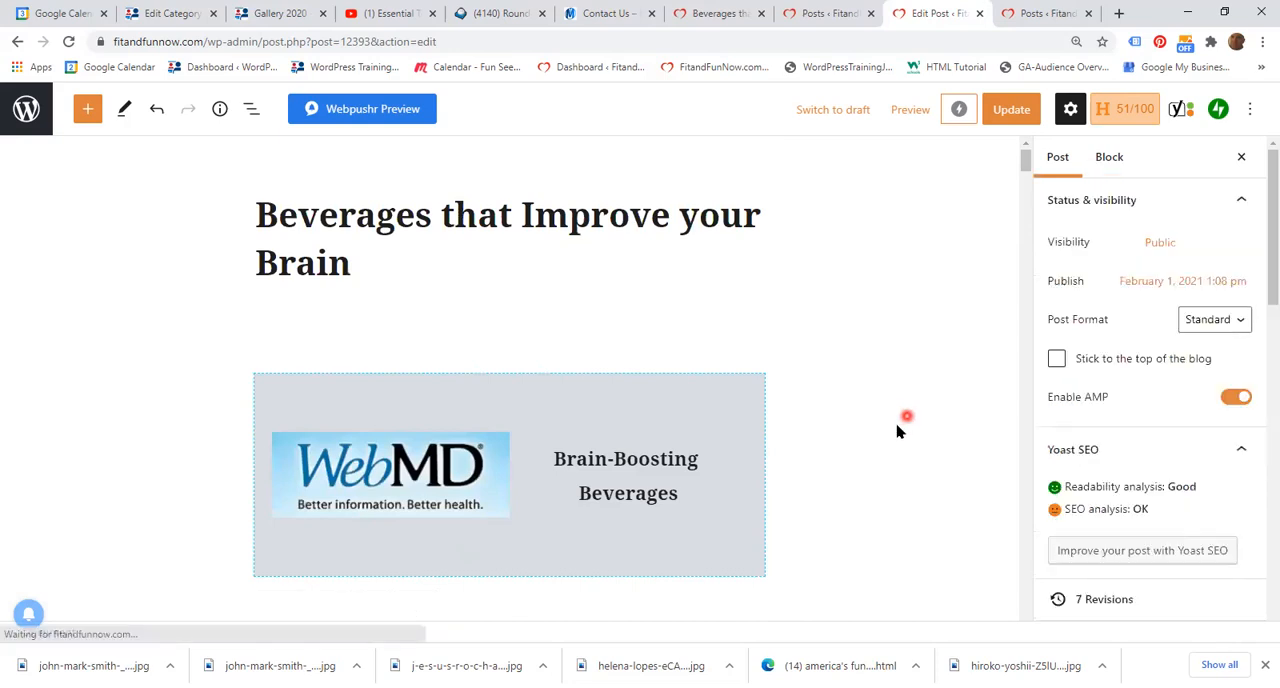
{"action": "scroll", "coordinate": [865, 428], "scroll_direction": "down", "scroll_amount": 1}
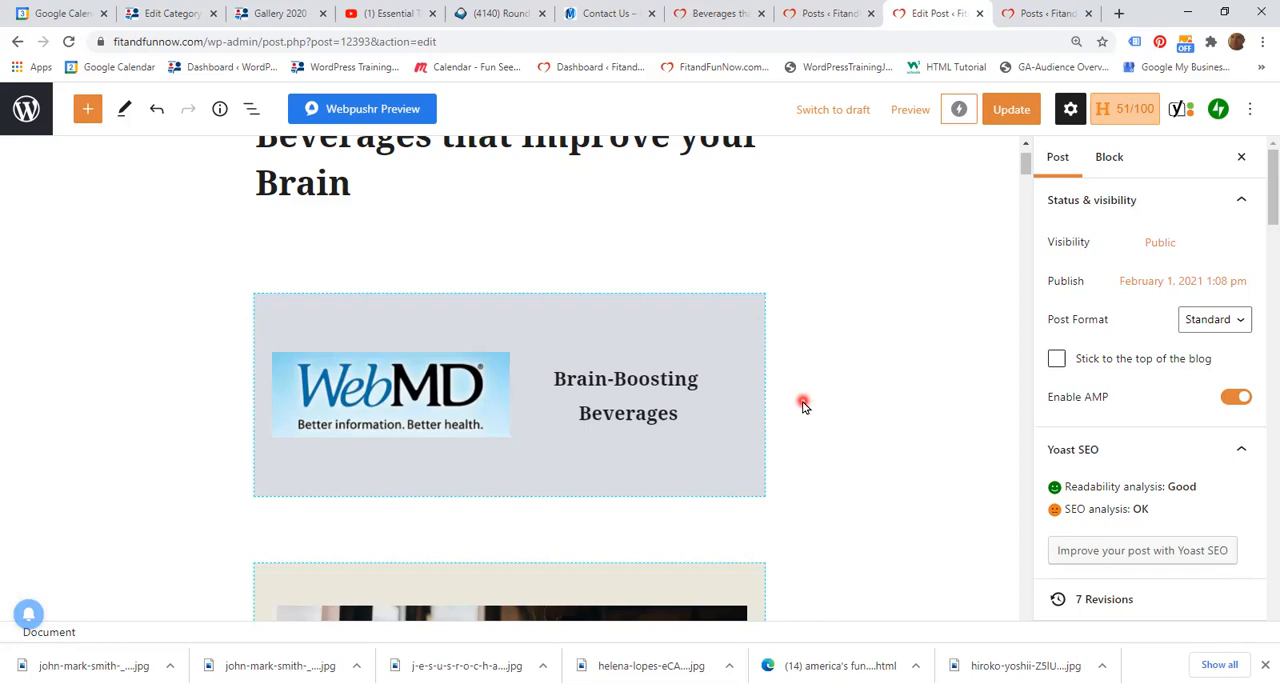
{"action": "left_click", "coordinate": [276, 314]}
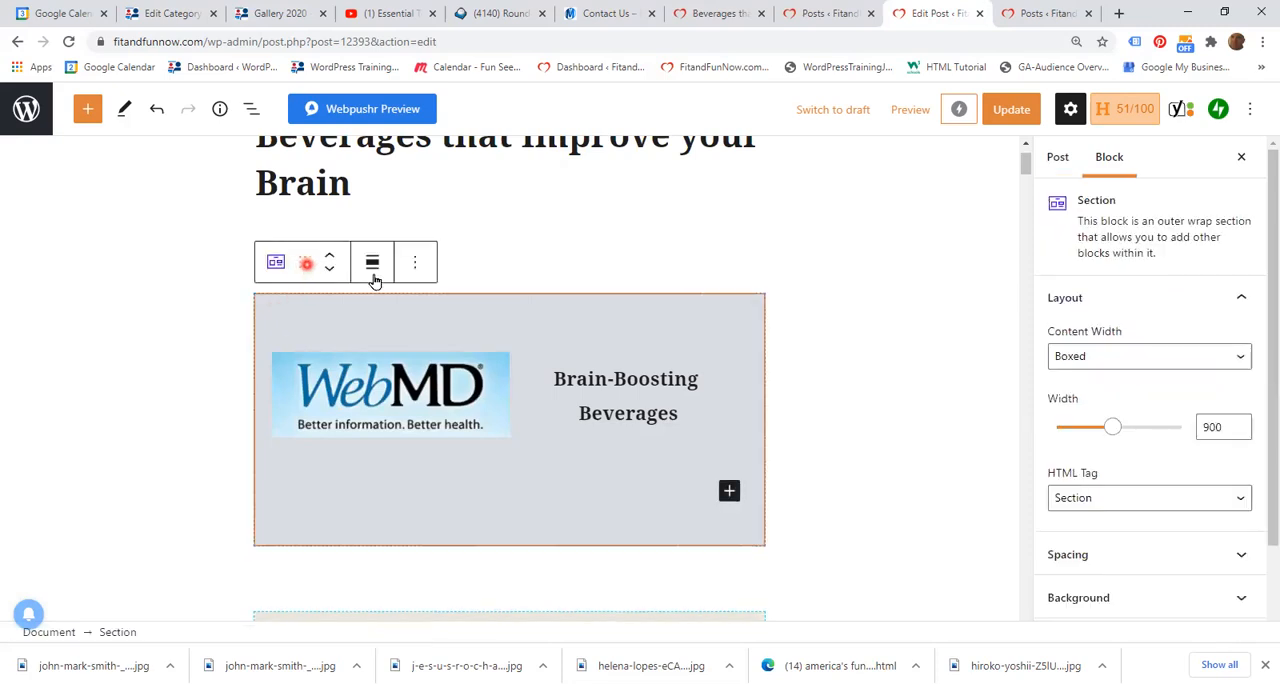
{"action": "left_click", "coordinate": [416, 263]}
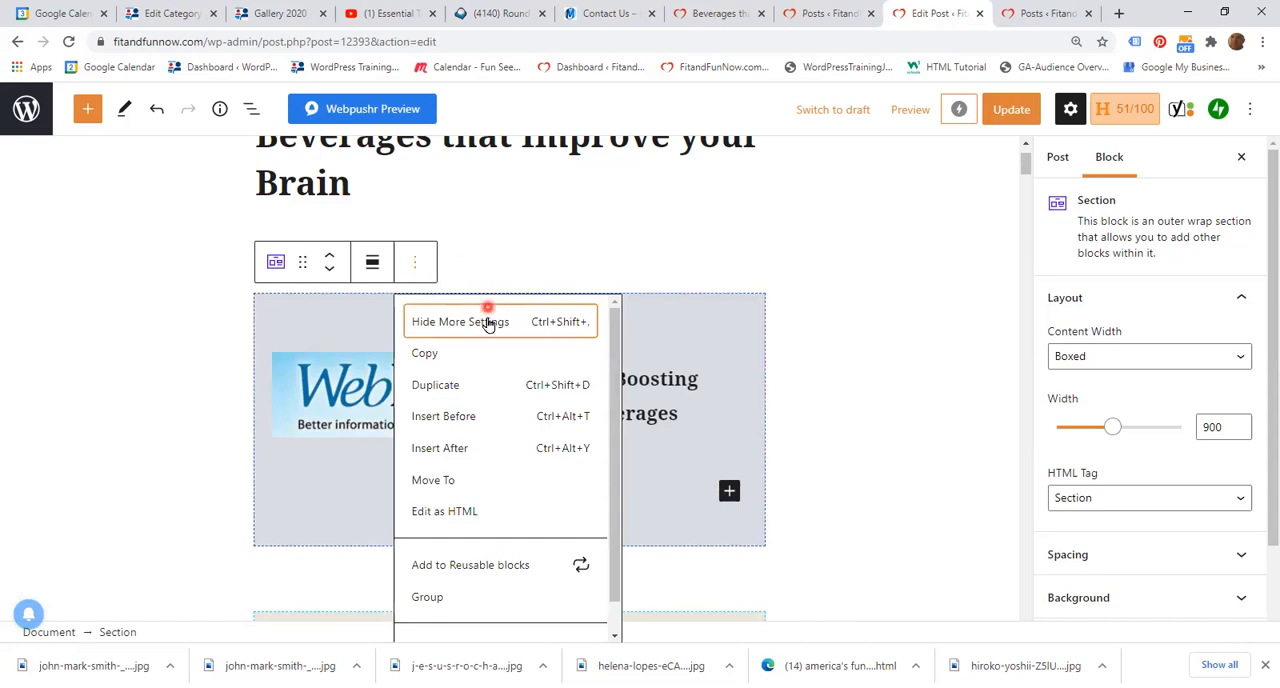
{"action": "left_click", "coordinate": [428, 356]}
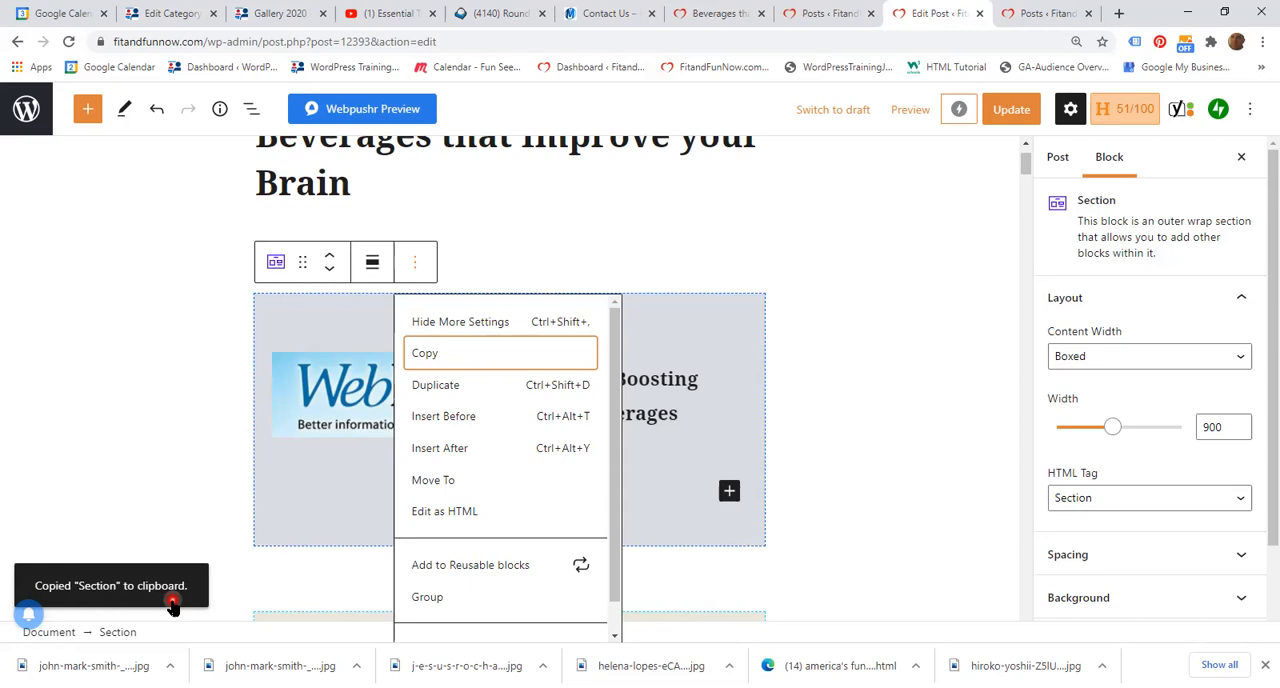
{"action": "left_click", "coordinate": [843, 468]}
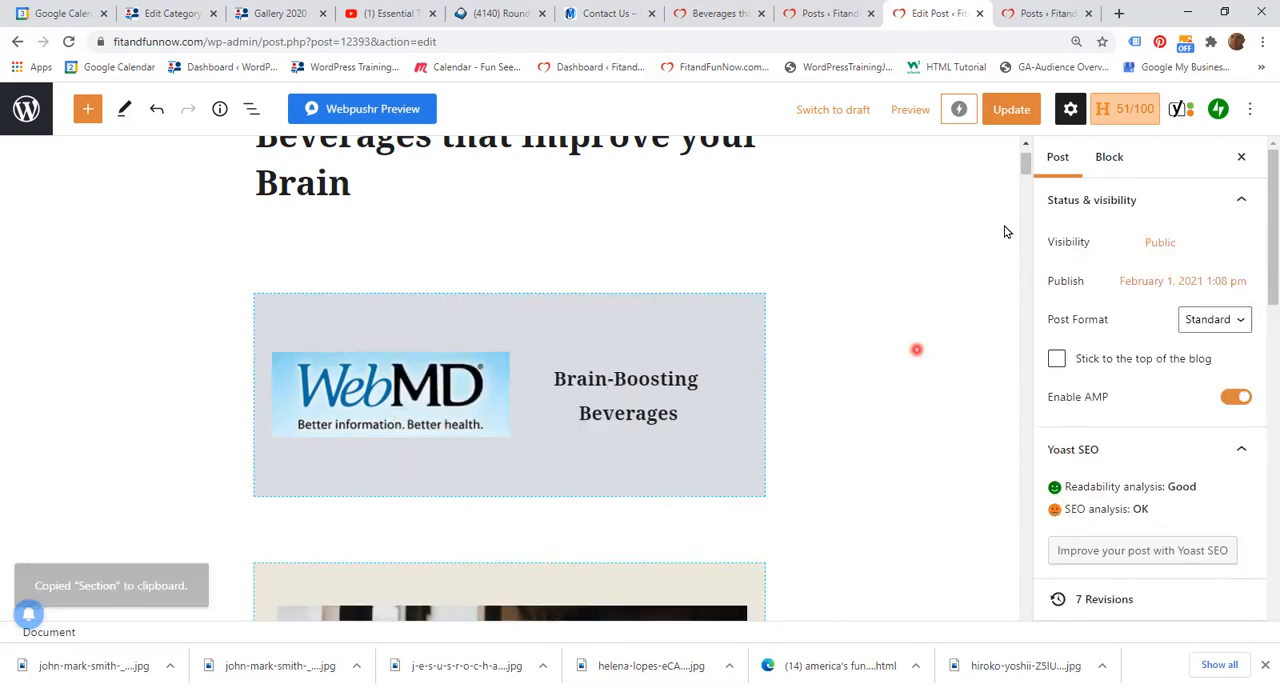
Step: Paste the copied WebMD section on a new line after the 2/13 tea paragraph, above the berry smoothie image
{"action": "left_click_drag", "start_coordinate": [1030, 175], "coordinate": [1070, 243]}
{"action": "scroll", "coordinate": [506, 329], "scroll_direction": "down", "scroll_amount": 1}
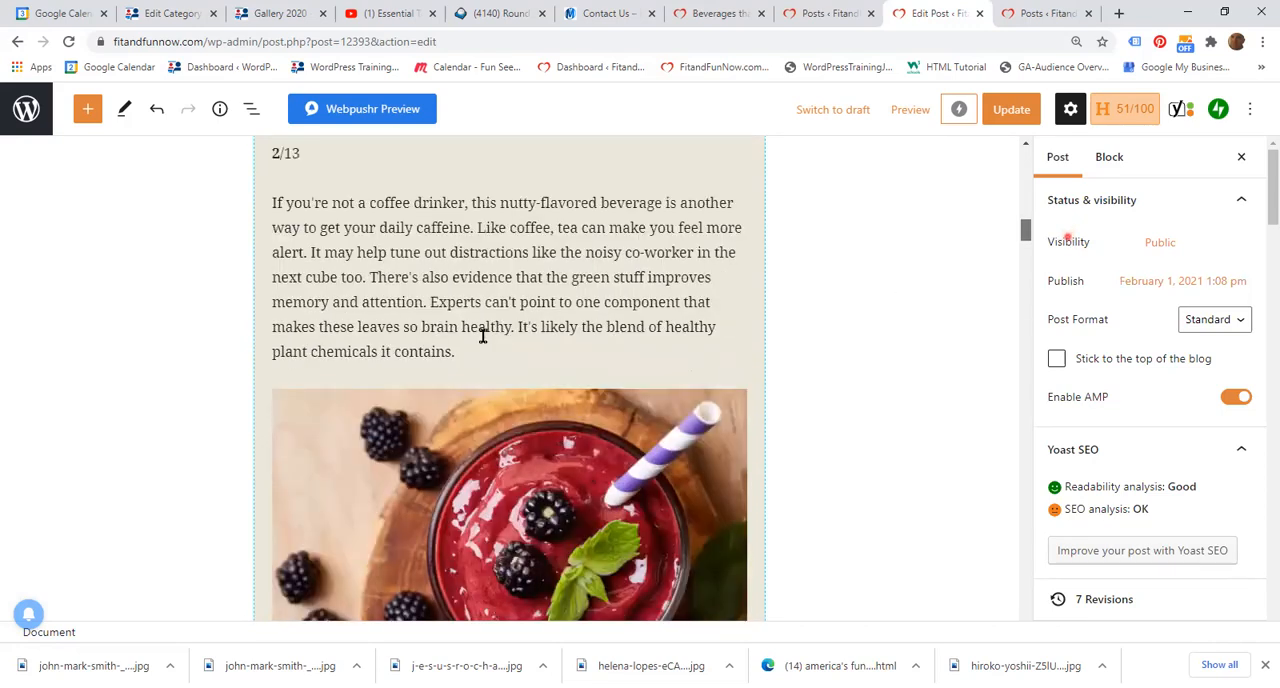
{"action": "scroll", "coordinate": [486, 331], "scroll_direction": "down", "scroll_amount": 1}
{"action": "left_click", "coordinate": [474, 333]}
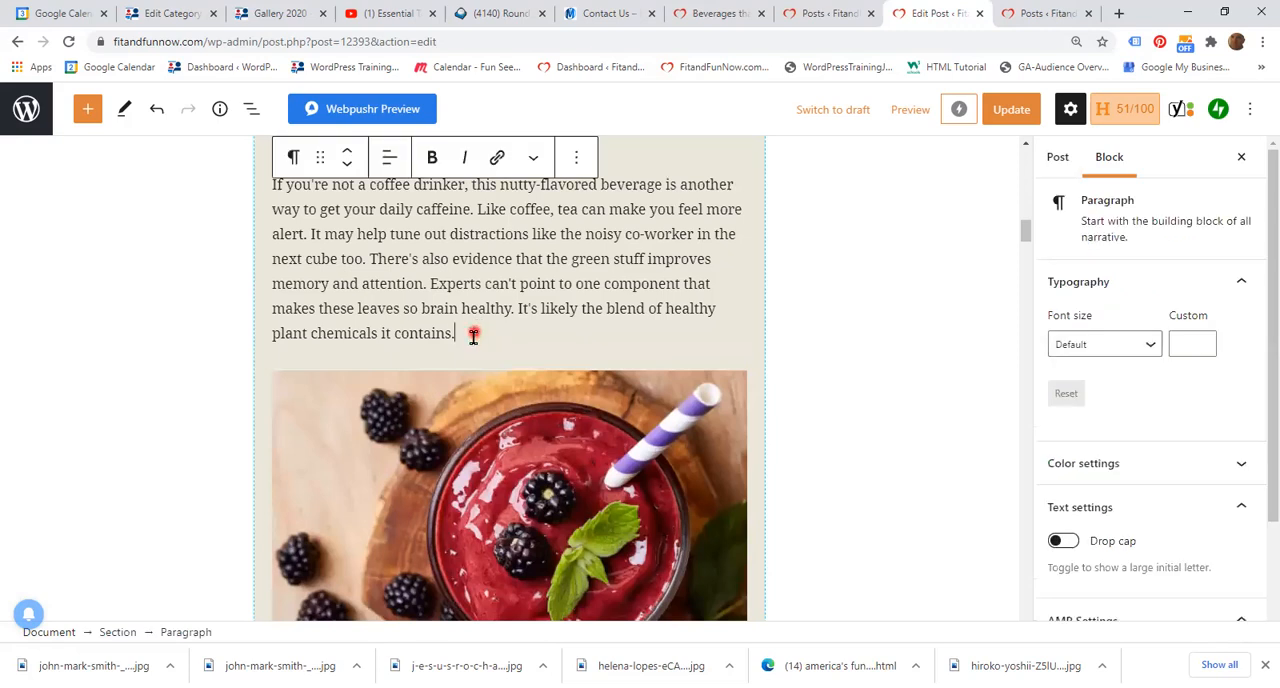
{"action": "key", "text": "Return"}
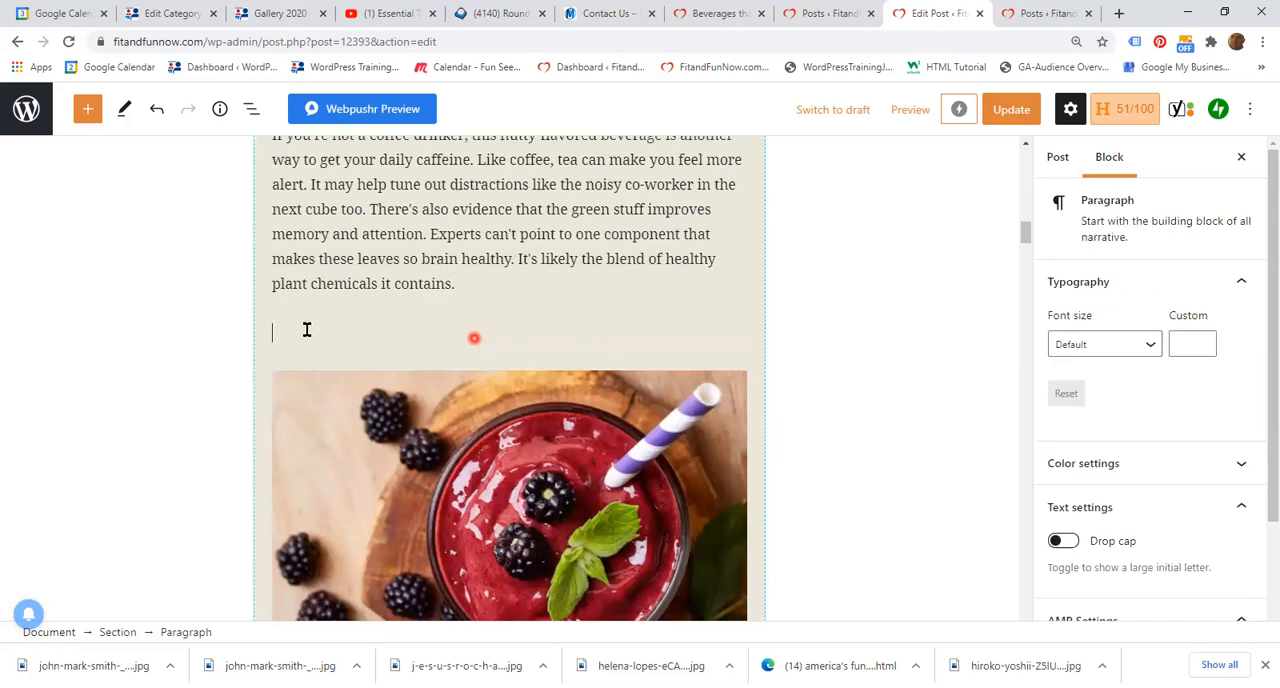
{"action": "left_click", "coordinate": [307, 330]}
{"action": "right_click", "coordinate": [307, 335]}
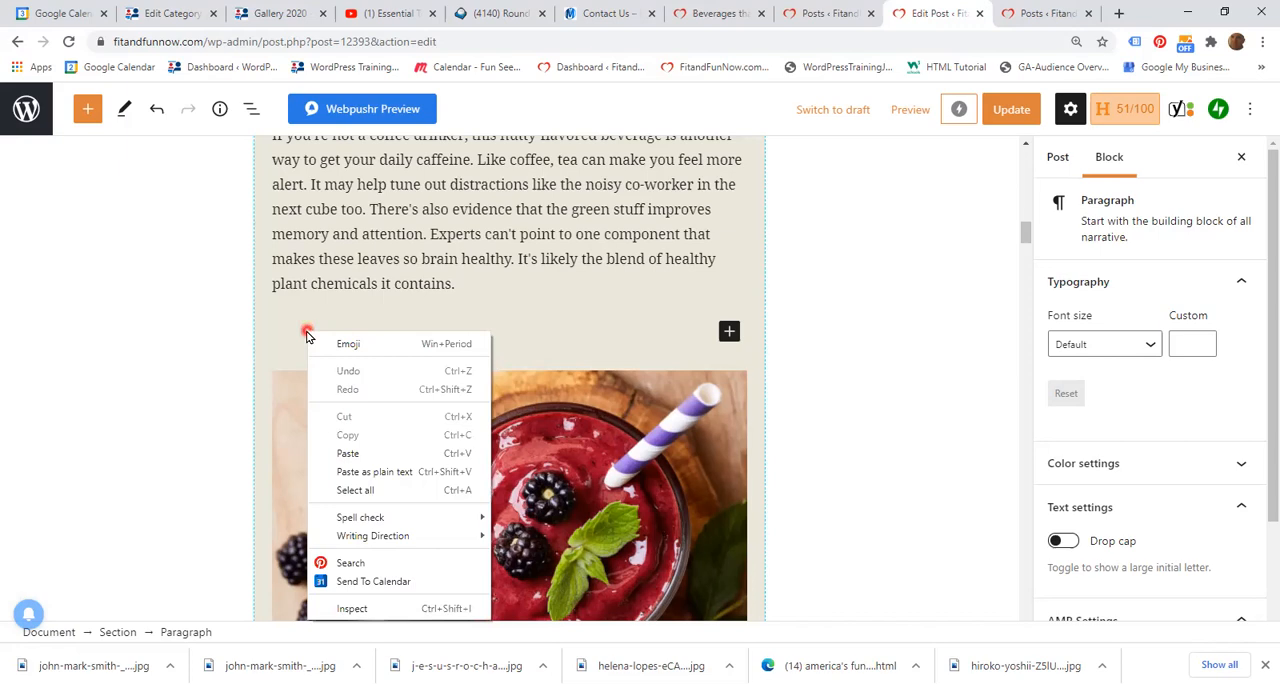
{"action": "left_click", "coordinate": [350, 454]}
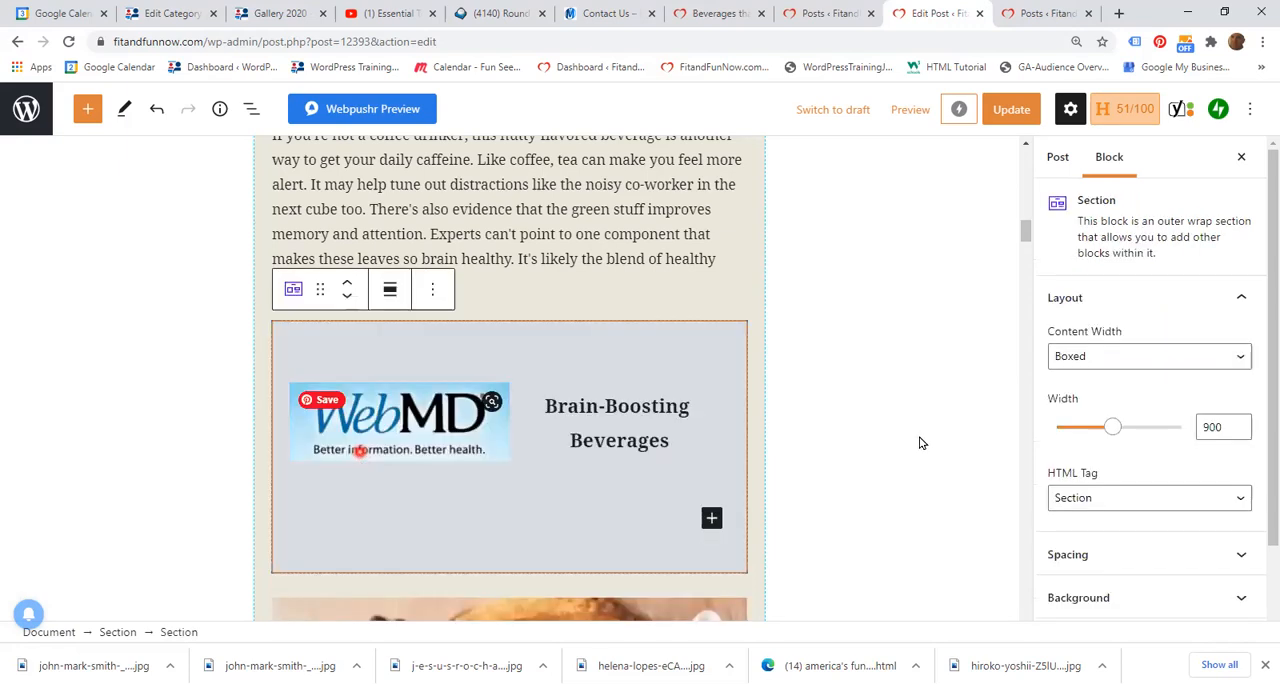
{"action": "left_click", "coordinate": [920, 441]}
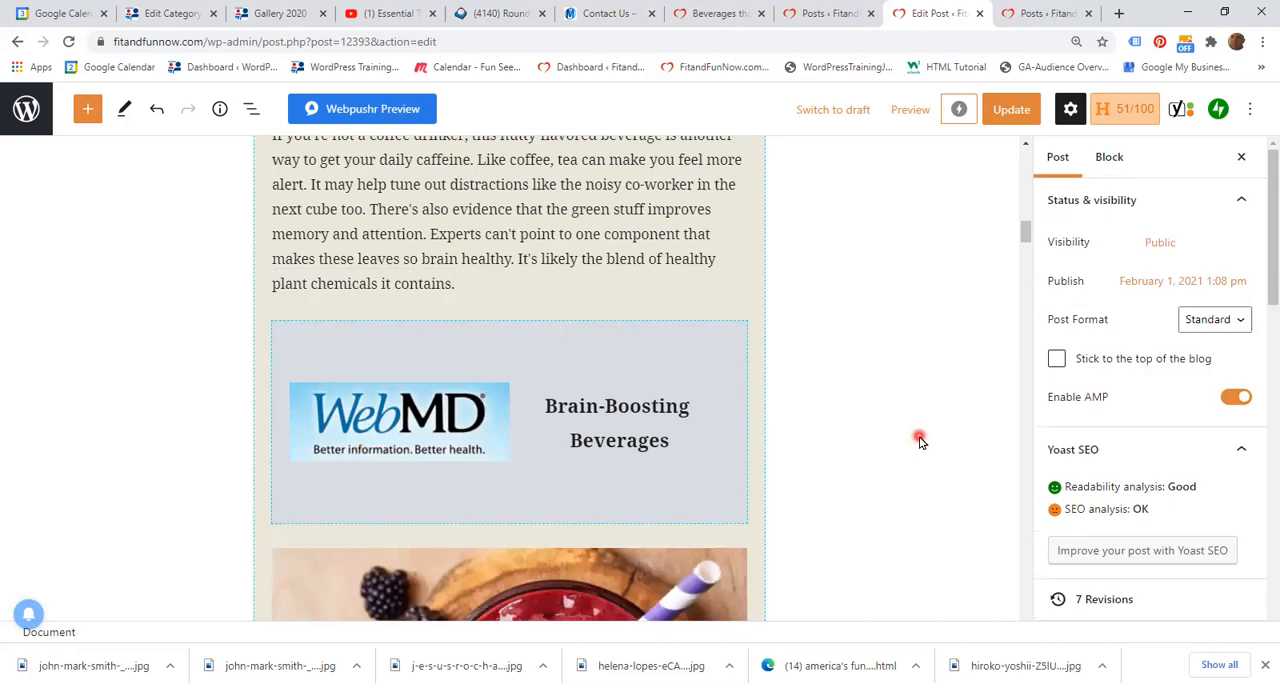
Step: Remove the pasted WebMD section block between the Green Tea paragraph and the berry smoothie image
{"action": "scroll", "coordinate": [917, 443], "scroll_direction": "down", "scroll_amount": 1}
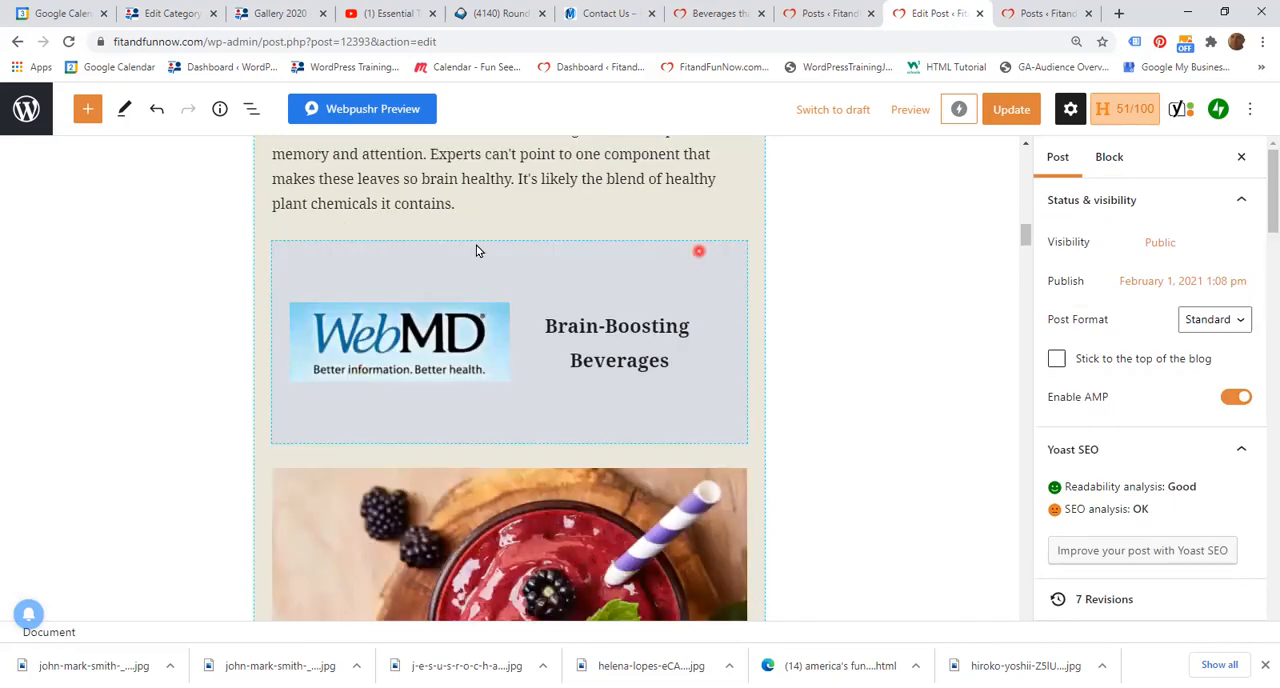
{"action": "left_click", "coordinate": [326, 259]}
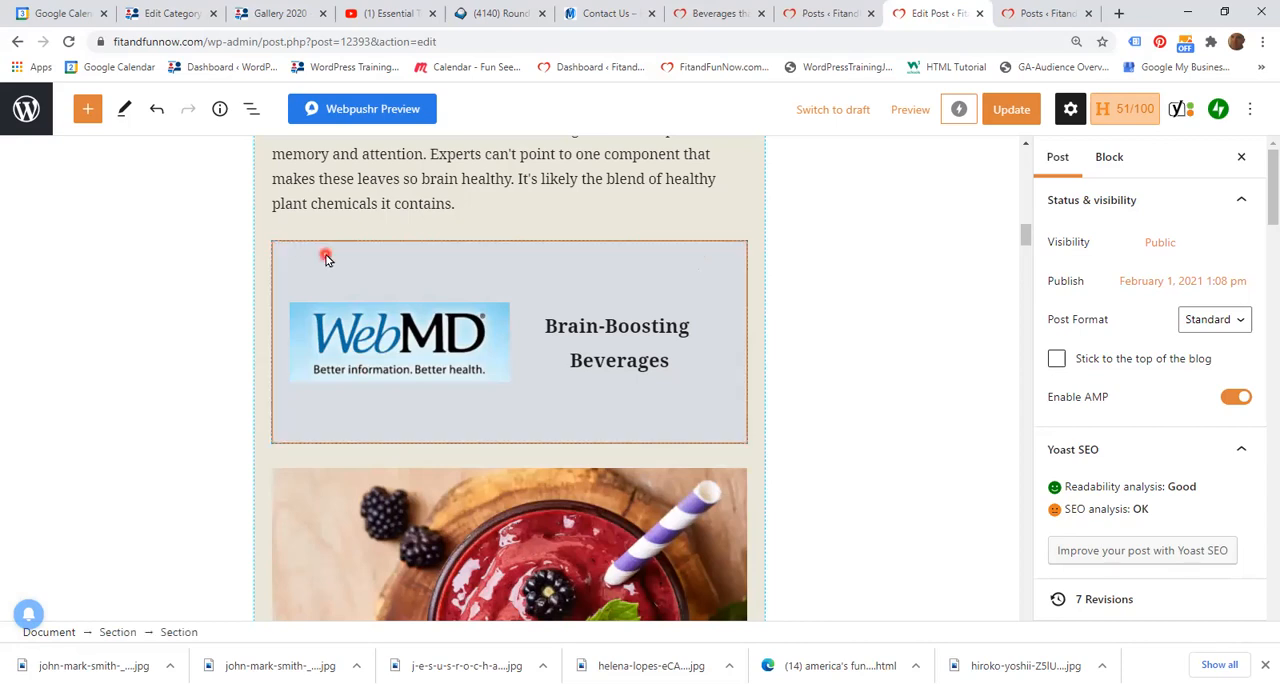
{"action": "left_click", "coordinate": [436, 213]}
{"action": "left_click", "coordinate": [436, 213]}
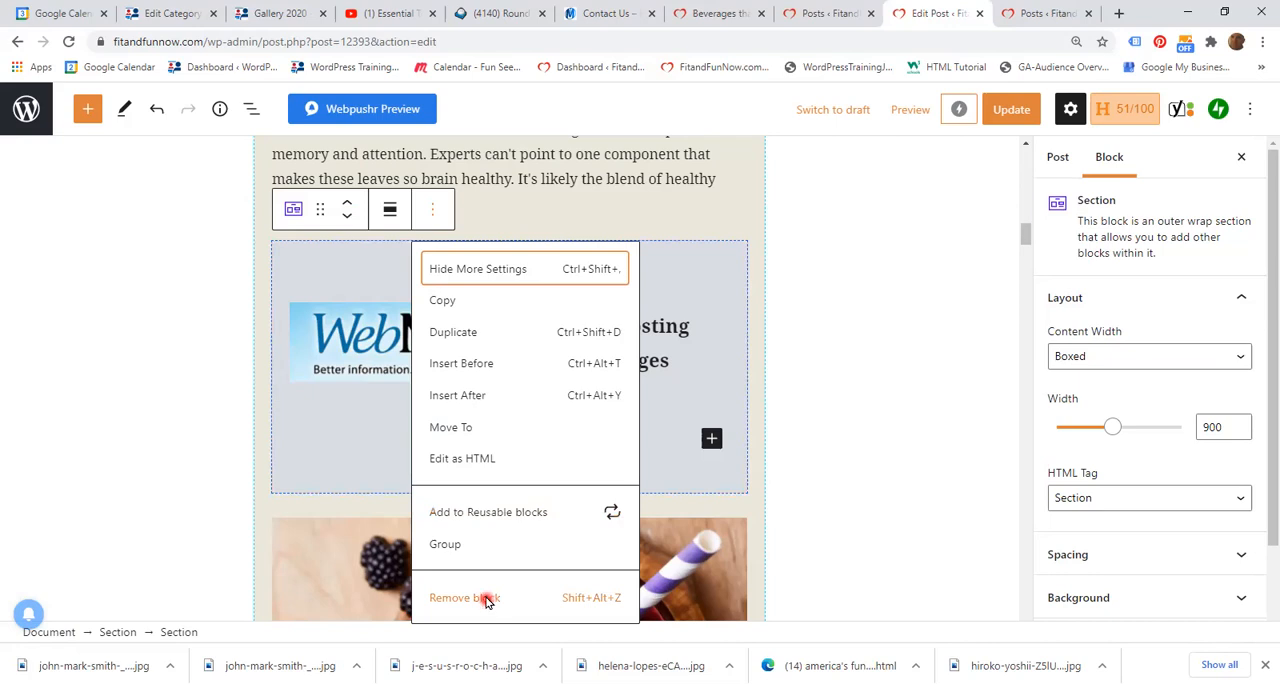
{"action": "left_click", "coordinate": [486, 598]}
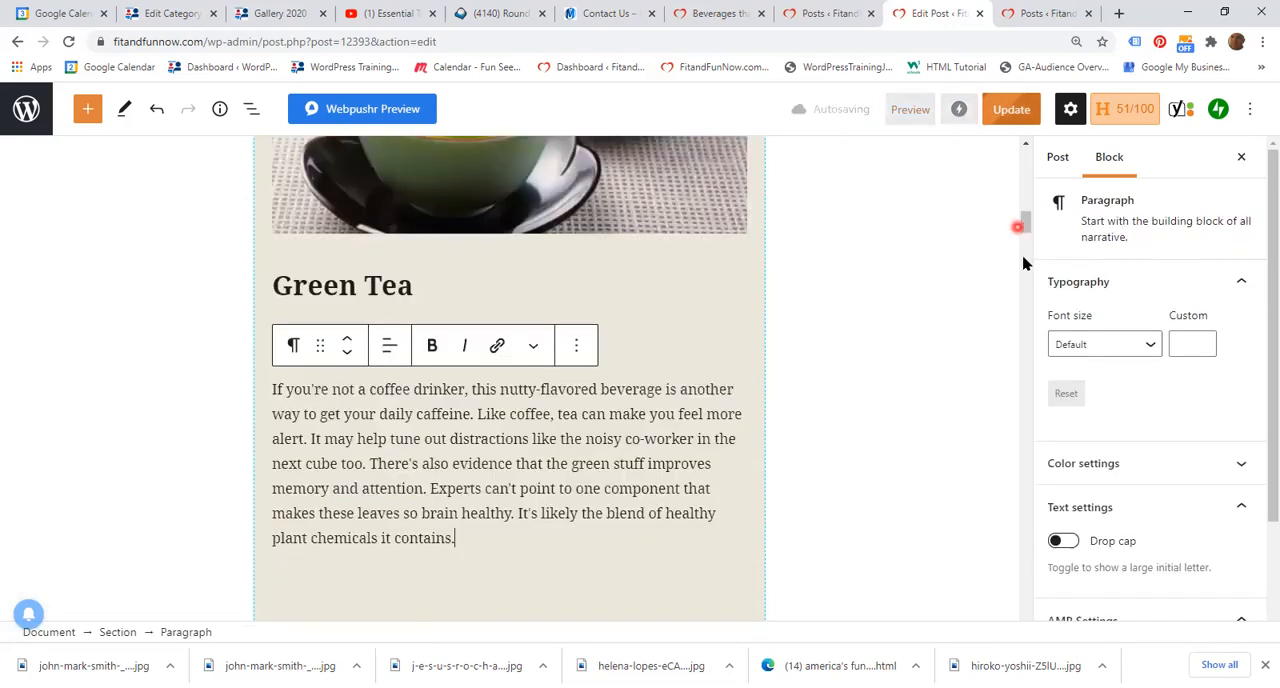
Step: Add a paragraph block below the main article section at the end of the post and paste the copied WebMD section there
{"action": "scroll", "coordinate": [1023, 260], "scroll_direction": "down", "scroll_amount": 3}
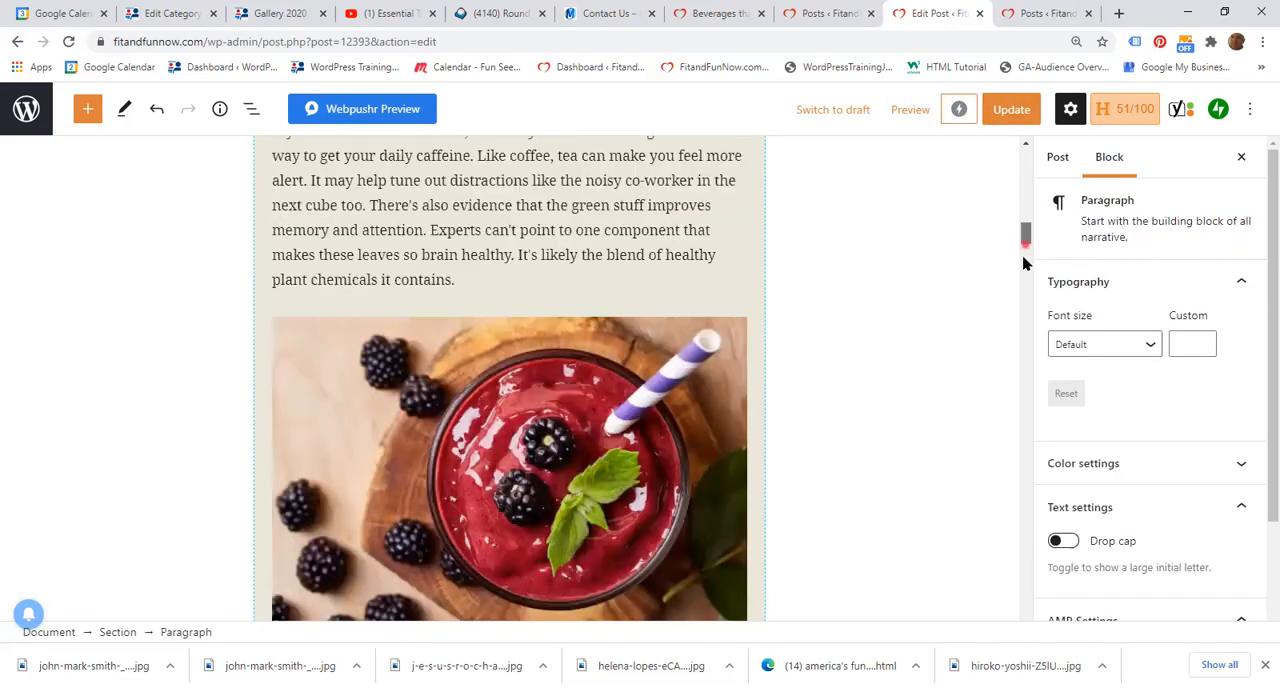
{"action": "left_click", "coordinate": [1014, 466]}
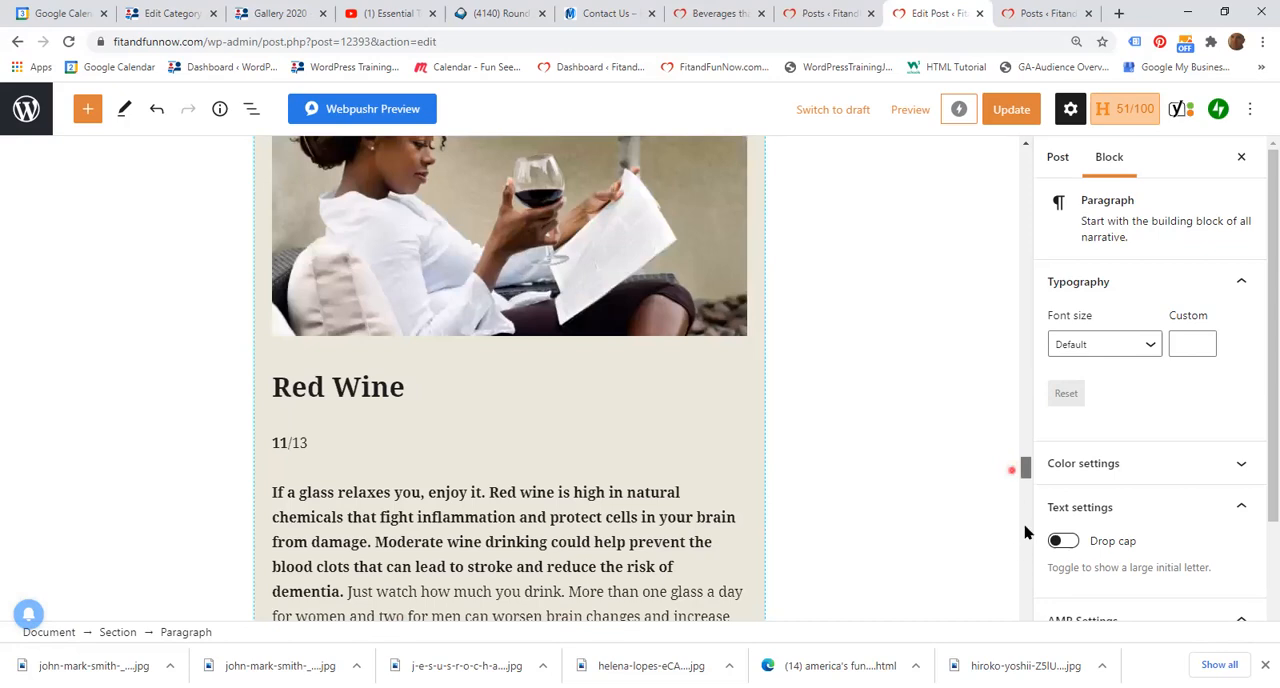
{"action": "left_click", "coordinate": [1025, 529]}
{"action": "scroll", "coordinate": [506, 391], "scroll_direction": "up", "scroll_amount": 2}
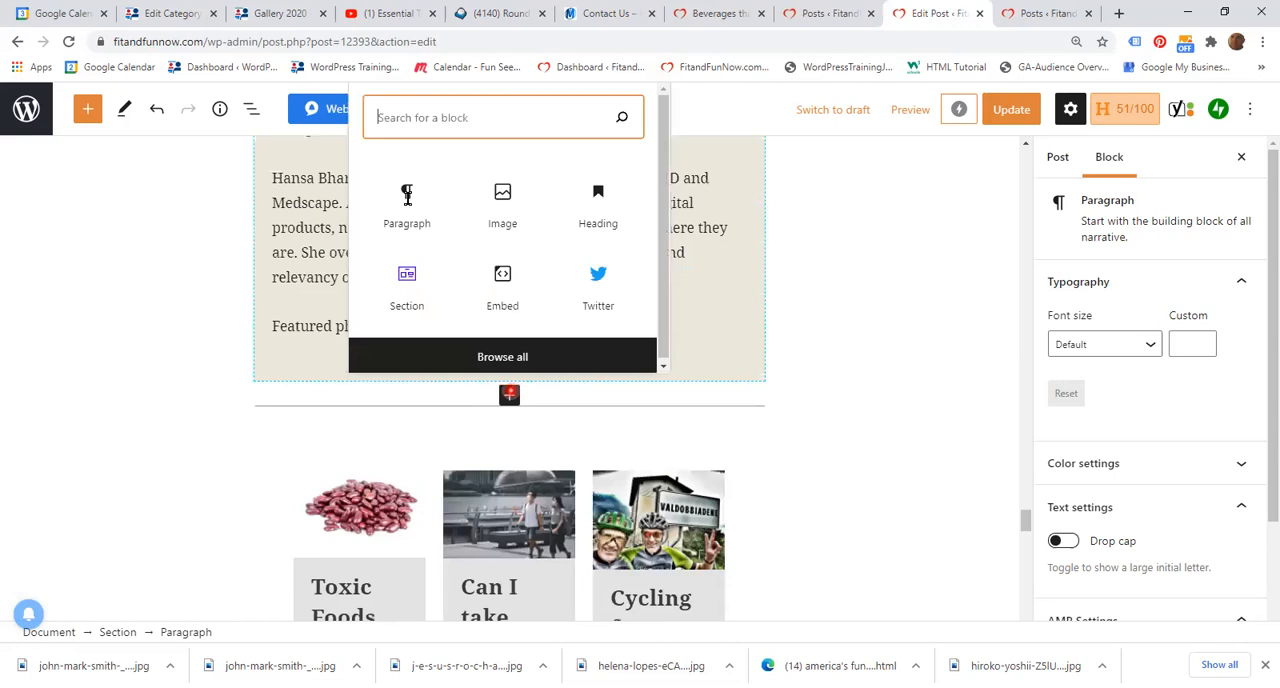
{"action": "left_click", "coordinate": [407, 197]}
{"action": "left_click", "coordinate": [272, 425]}
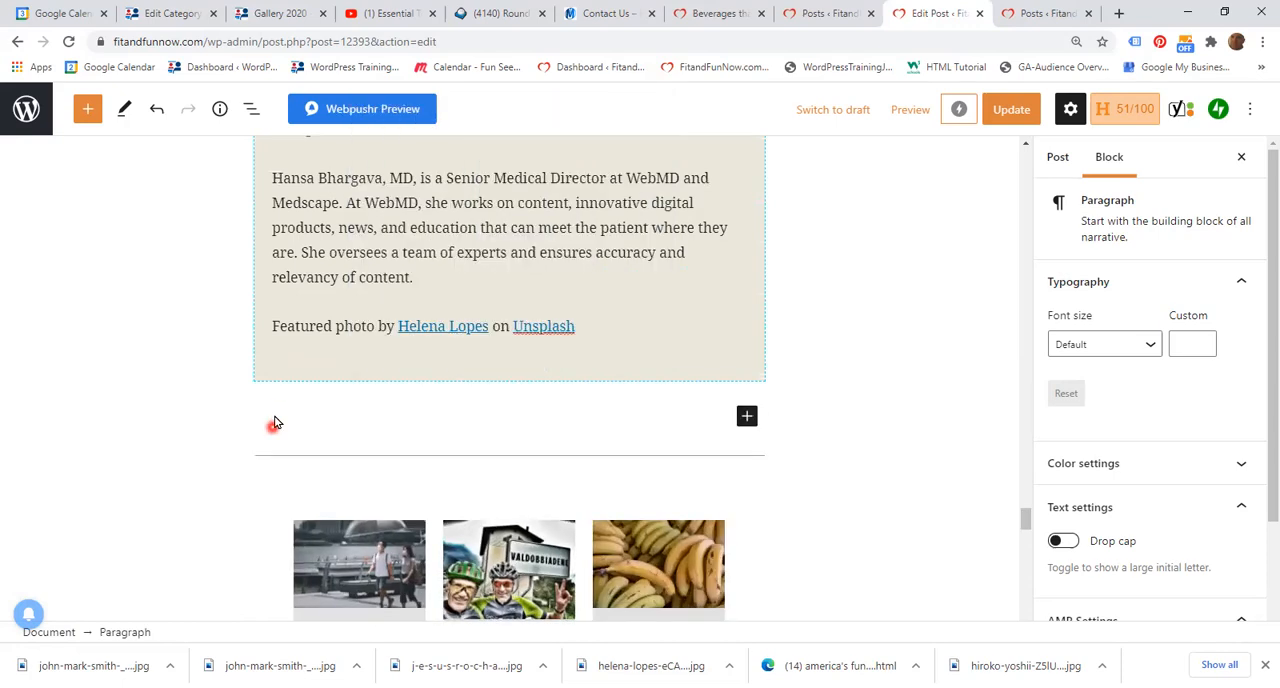
{"action": "right_click", "coordinate": [275, 423]}
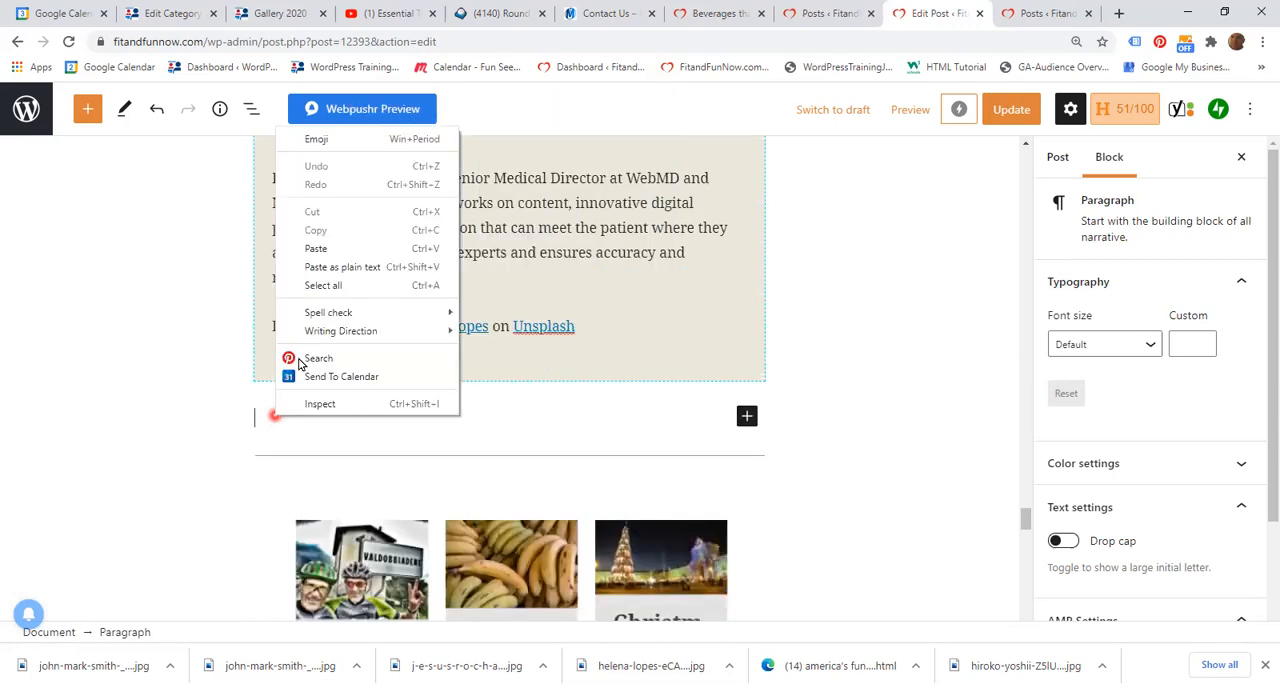
{"action": "left_click", "coordinate": [907, 313]}
{"action": "key", "text": "ctrl+v"}
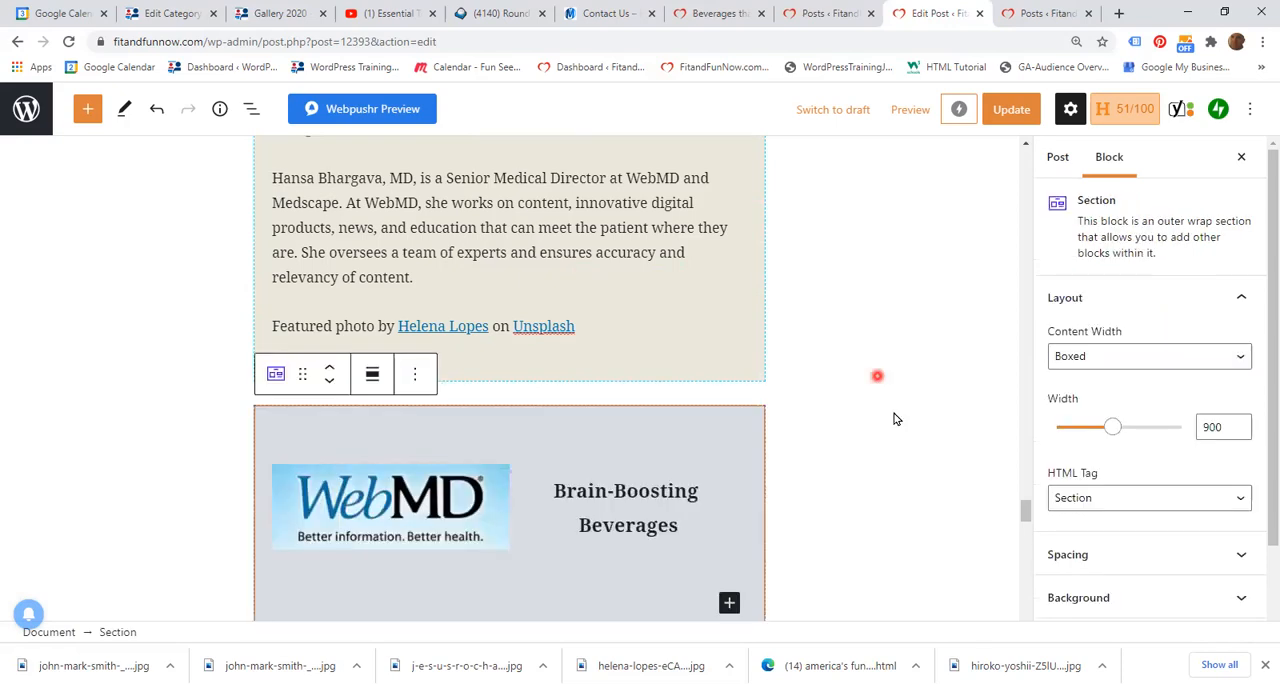
{"action": "left_click", "coordinate": [895, 417]}
{"action": "scroll", "coordinate": [400, 360], "scroll_direction": "down", "scroll_amount": 1}
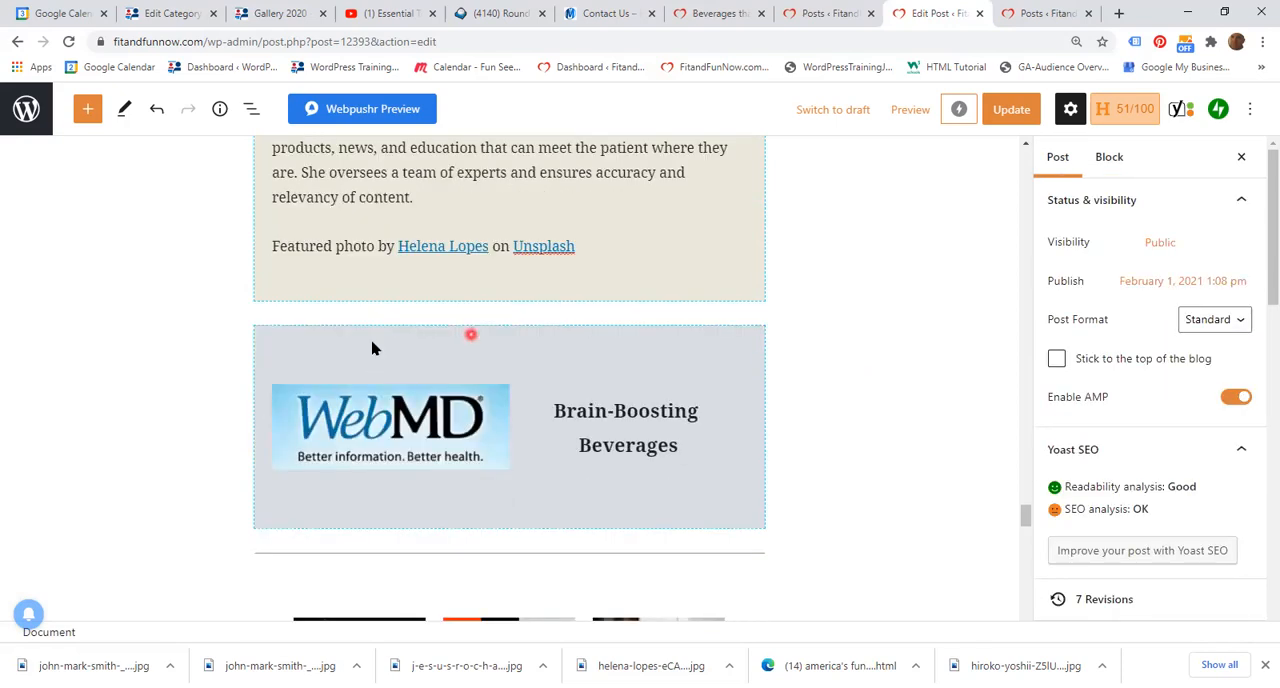
Step: Remove the pasted WebMD section block below the main article section
{"action": "left_click", "coordinate": [423, 298]}
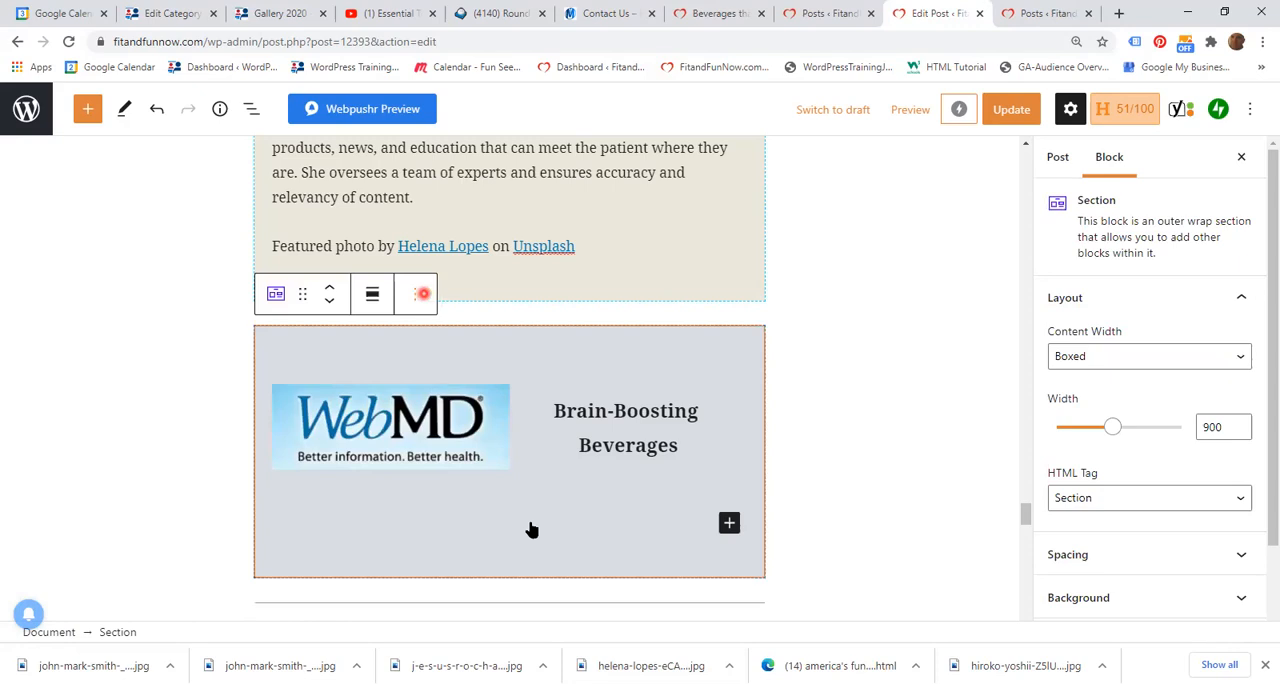
{"action": "left_click", "coordinate": [421, 293]}
{"action": "scroll", "coordinate": [498, 590], "scroll_direction": "down", "scroll_amount": 1}
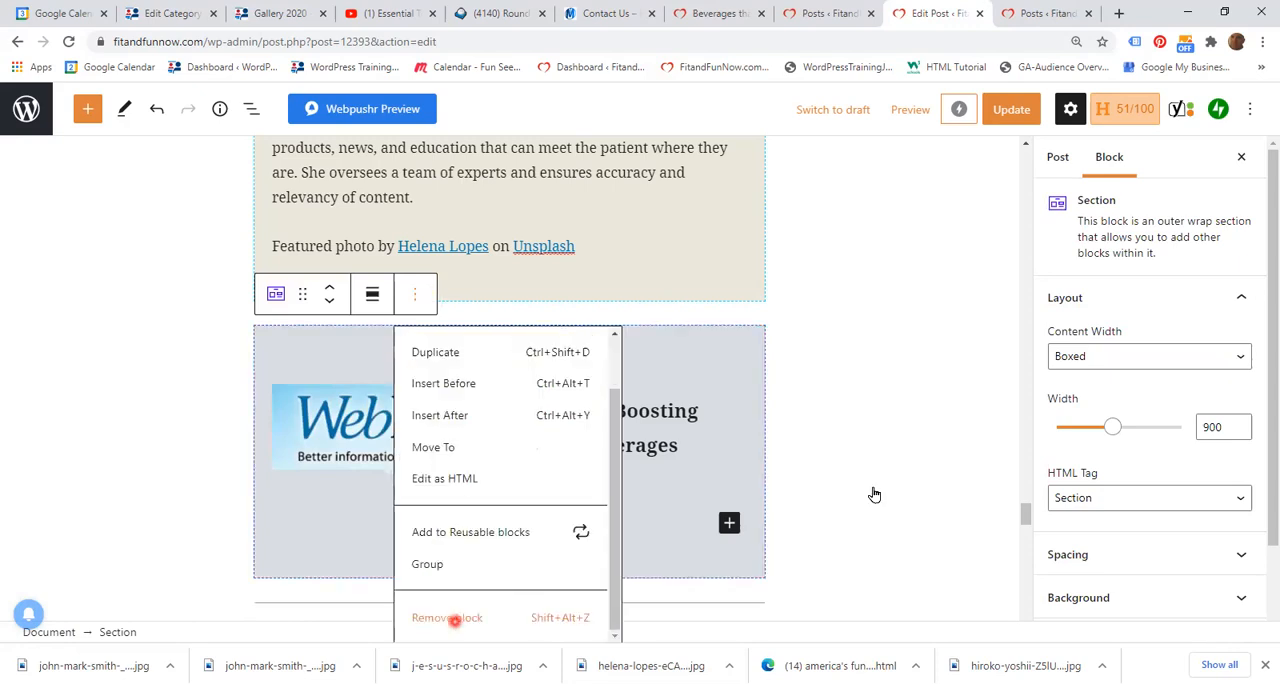
{"action": "left_click", "coordinate": [456, 616]}
{"action": "left_click", "coordinate": [924, 404]}
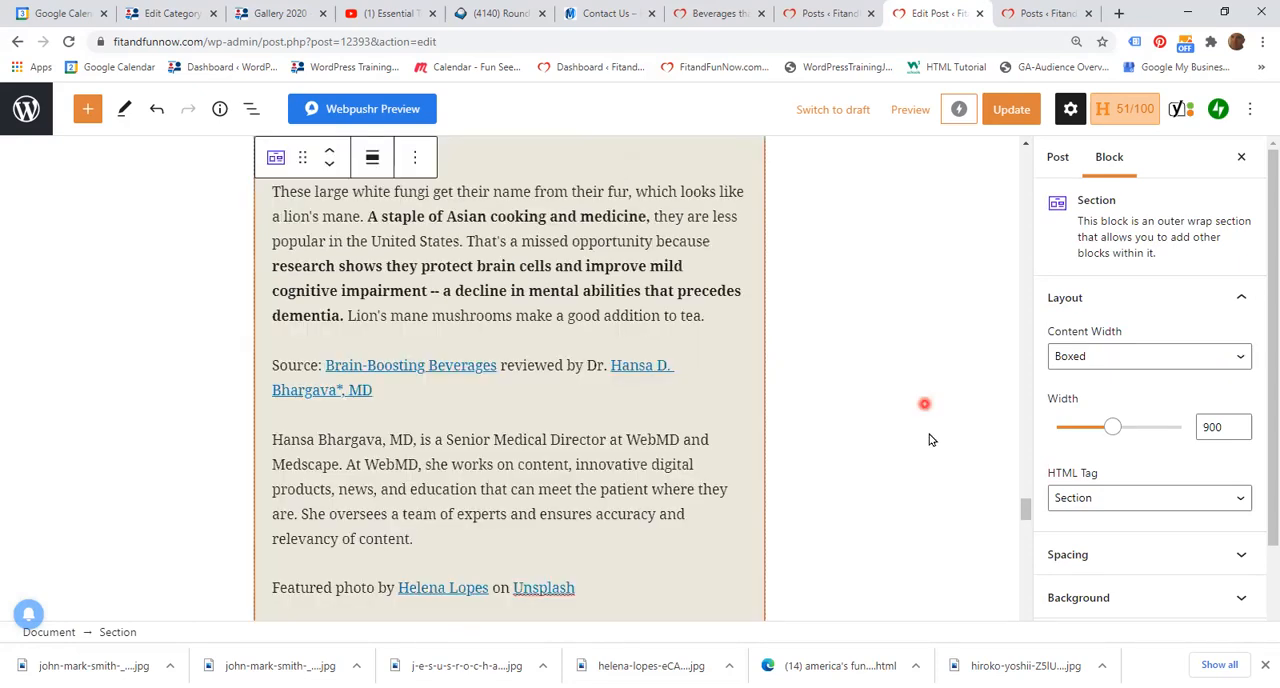
Step: Create a new post from the Posts list in the other browser tab and title it "Testing"
{"action": "left_click", "coordinate": [1023, 460]}
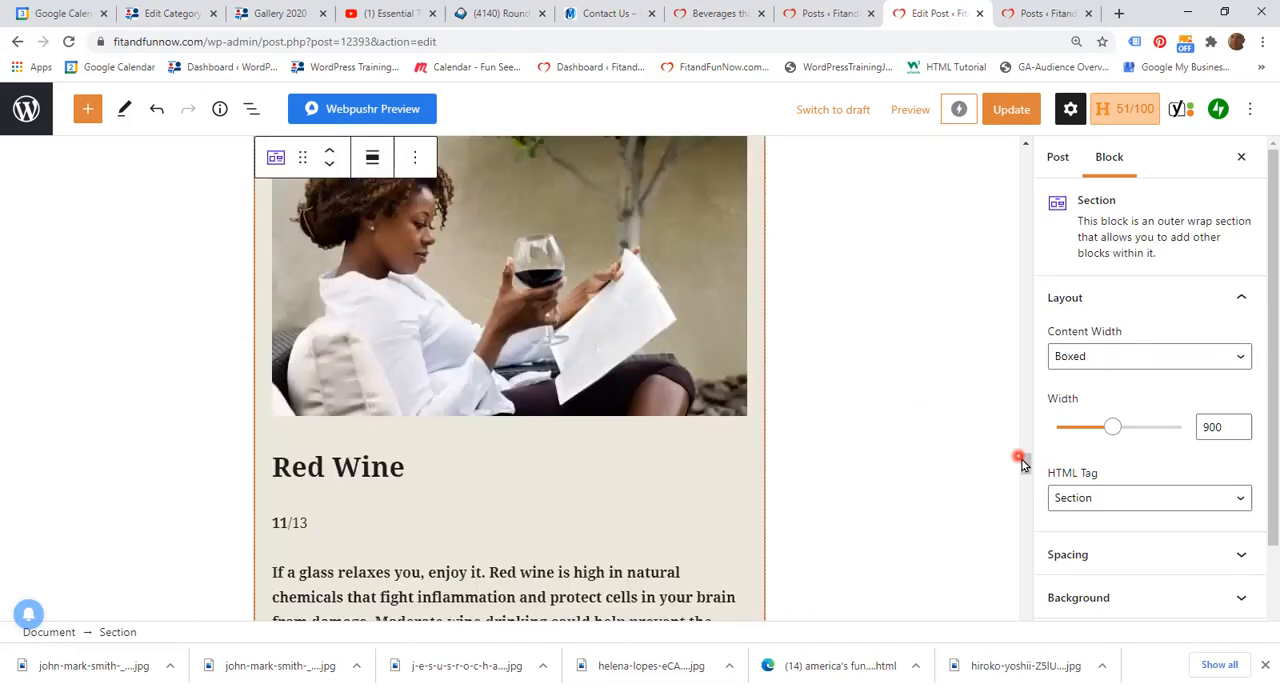
{"action": "left_click", "coordinate": [1025, 152]}
{"action": "left_click", "coordinate": [963, 315]}
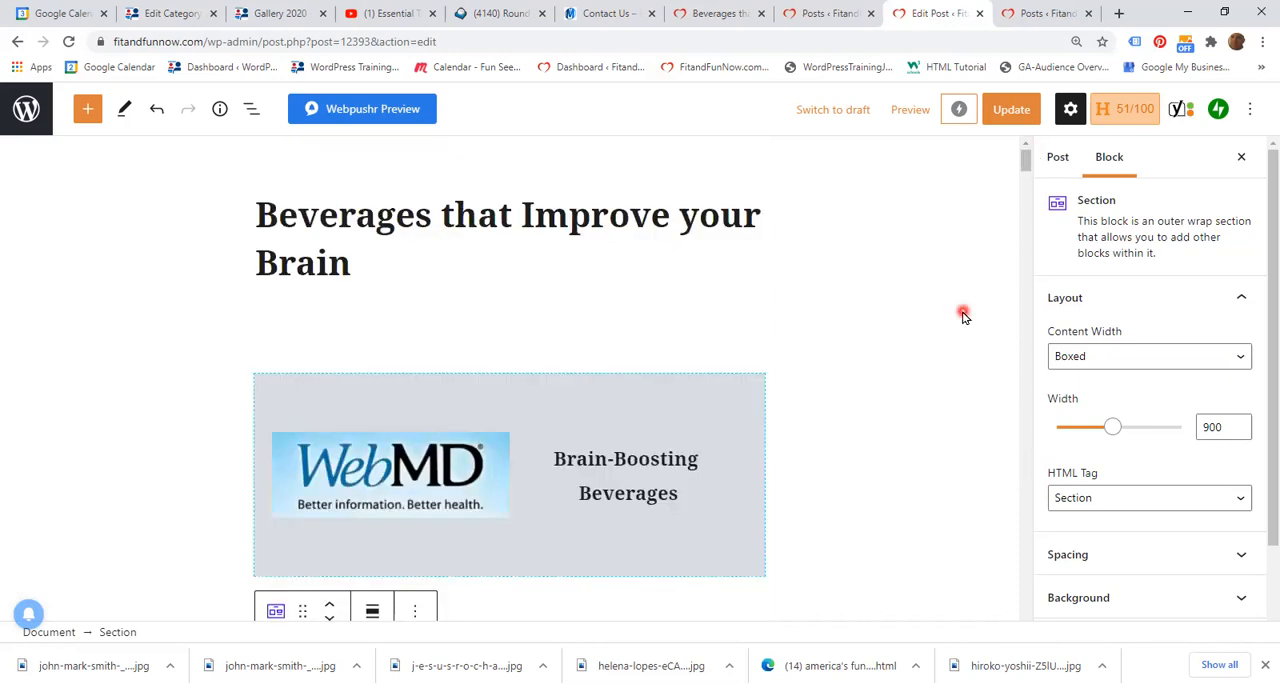
{"action": "scroll", "coordinate": [963, 315], "scroll_direction": "down", "scroll_amount": 1}
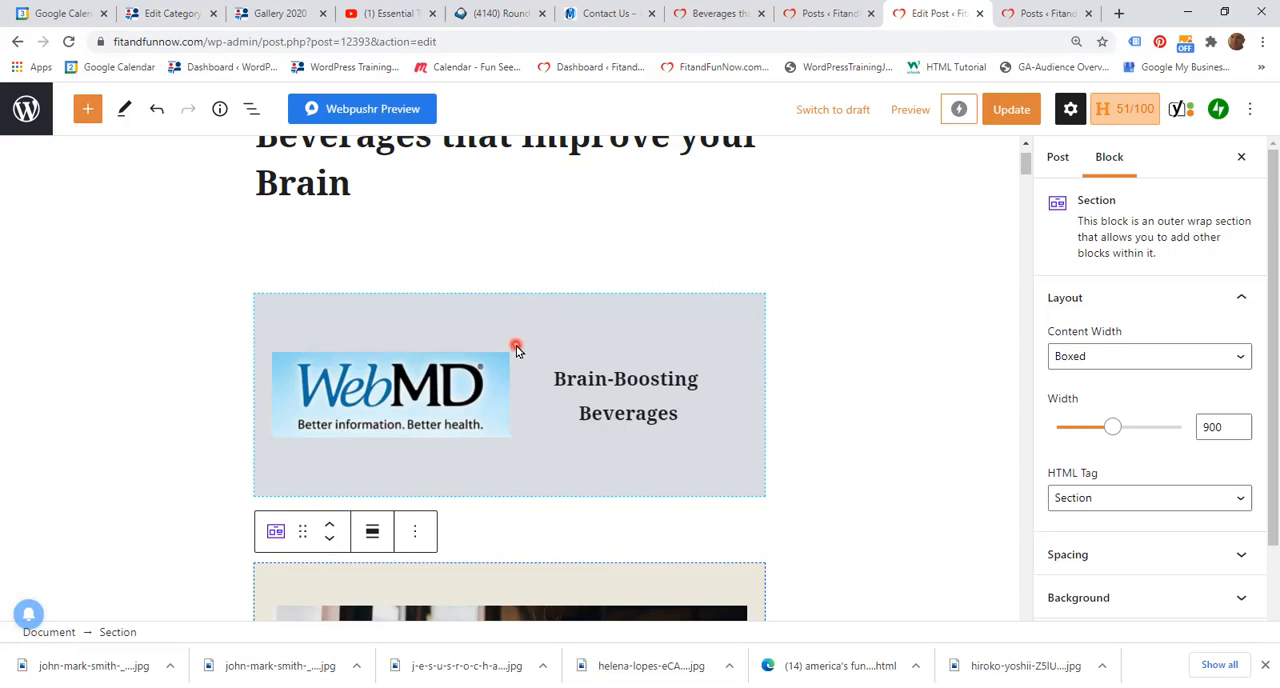
{"action": "left_click", "coordinate": [1046, 15]}
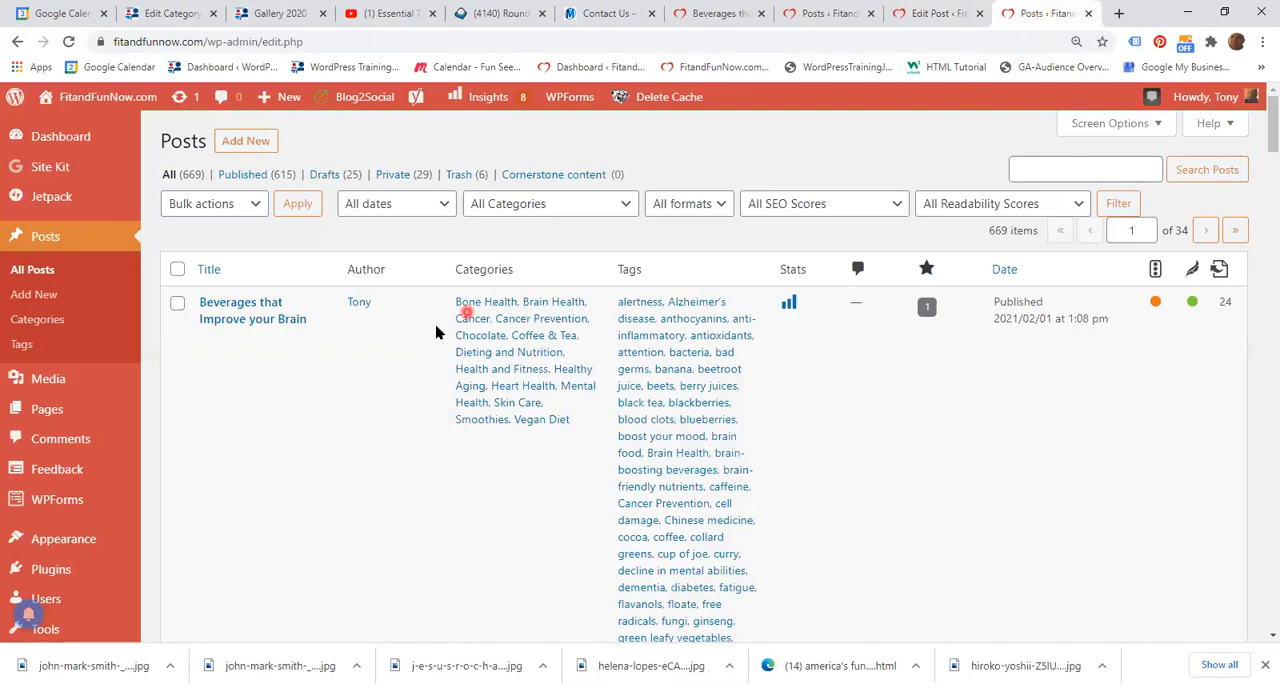
{"action": "left_click", "coordinate": [247, 143]}
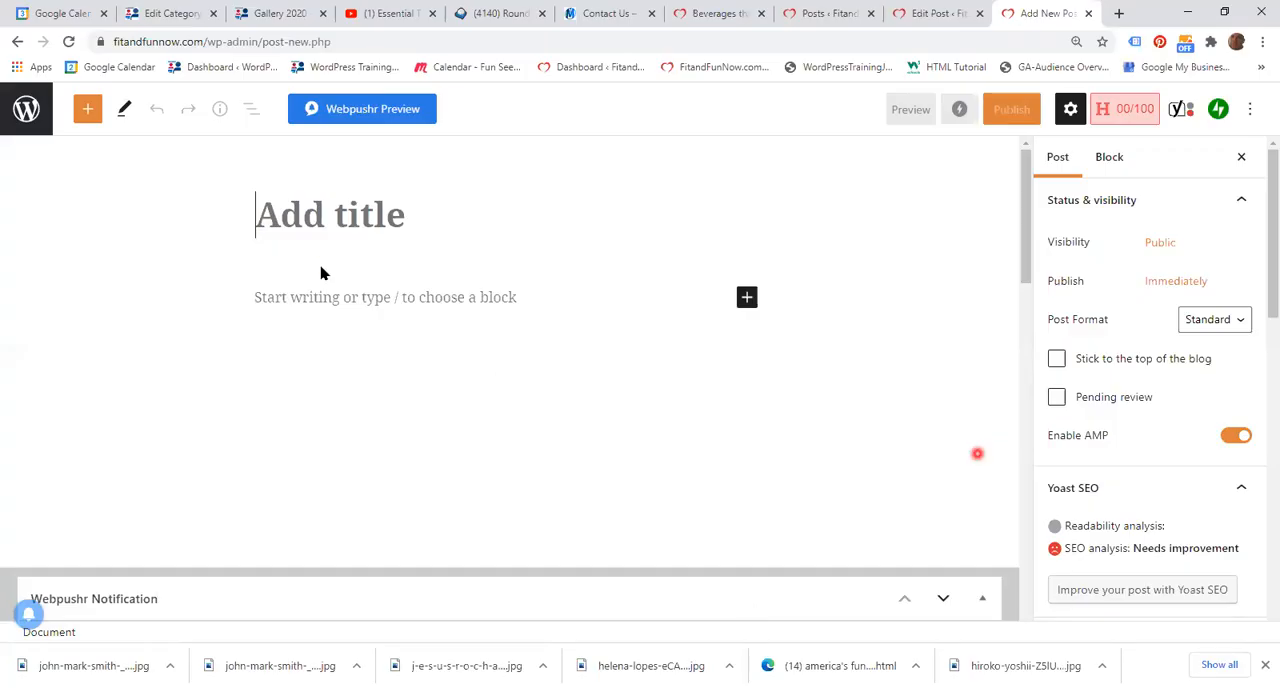
{"action": "left_click", "coordinate": [320, 268]}
{"action": "type", "text": "T"}
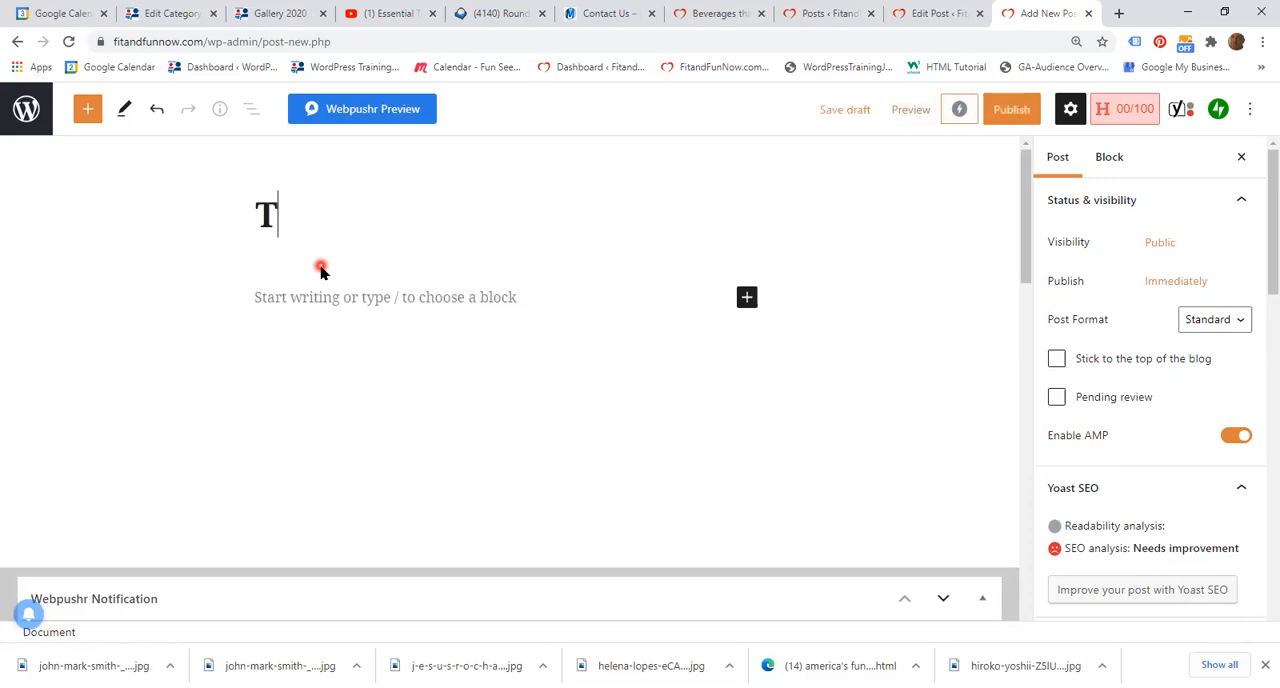
{"action": "type", "text": "esting"}
Step: Paste the copied WebMD "Brain-Boosting Beverages" section into the empty block beneath the "Testing" title
{"action": "left_click", "coordinate": [318, 321]}
{"action": "left_click", "coordinate": [279, 336]}
{"action": "left_click", "coordinate": [368, 321]}
{"action": "left_click", "coordinate": [508, 316]}
{"action": "left_click", "coordinate": [301, 294]}
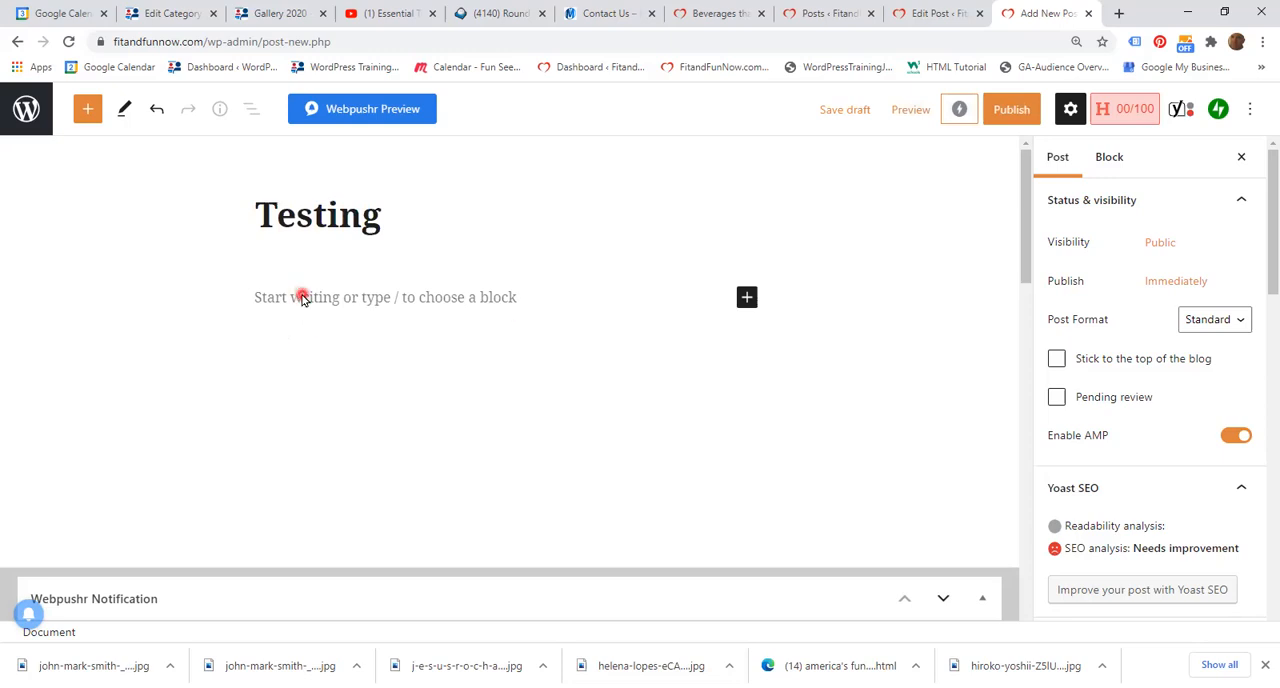
{"action": "right_click", "coordinate": [302, 298]}
{"action": "left_click", "coordinate": [342, 414]}
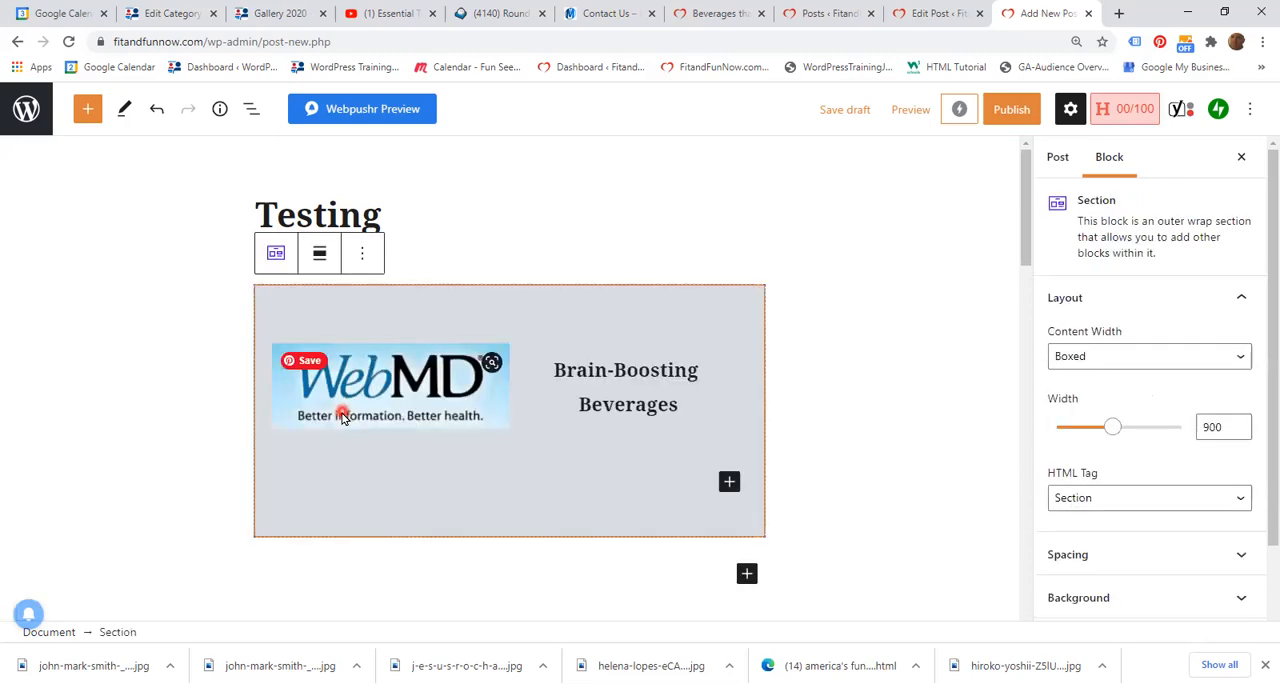
{"action": "left_click", "coordinate": [920, 342]}
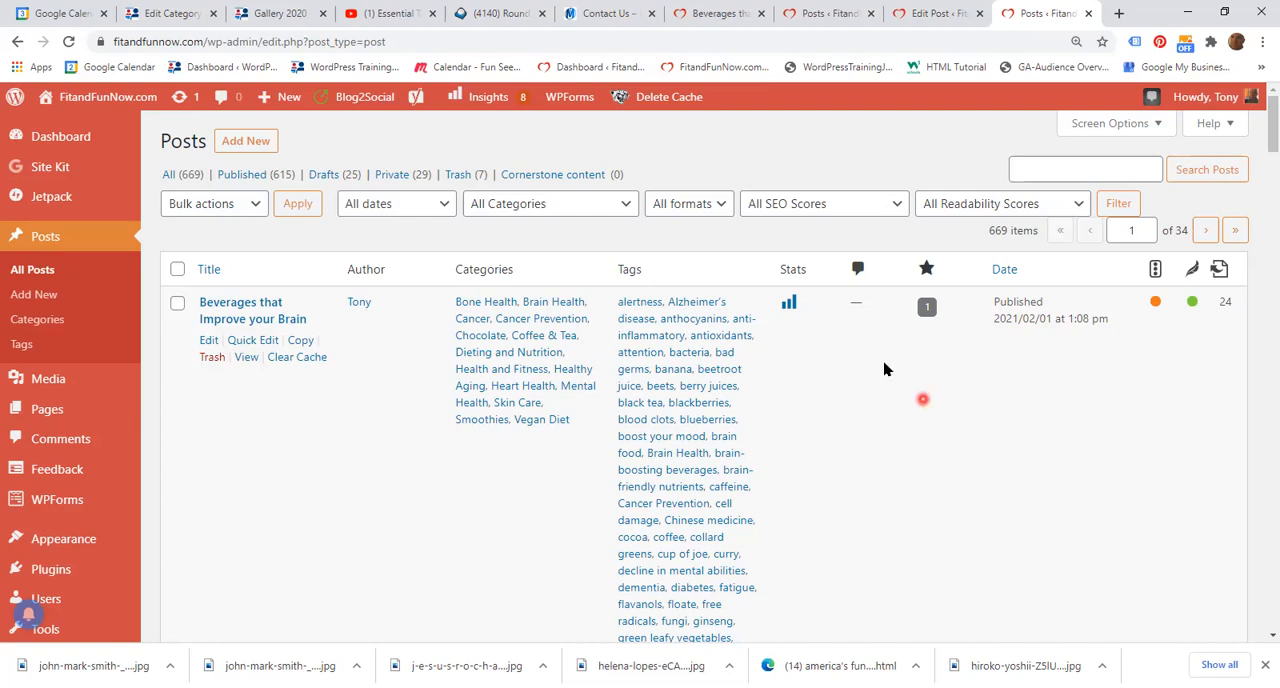
Step: Create another new post from the Posts list and enter "Testing" as its title
{"action": "left_click", "coordinate": [250, 141]}
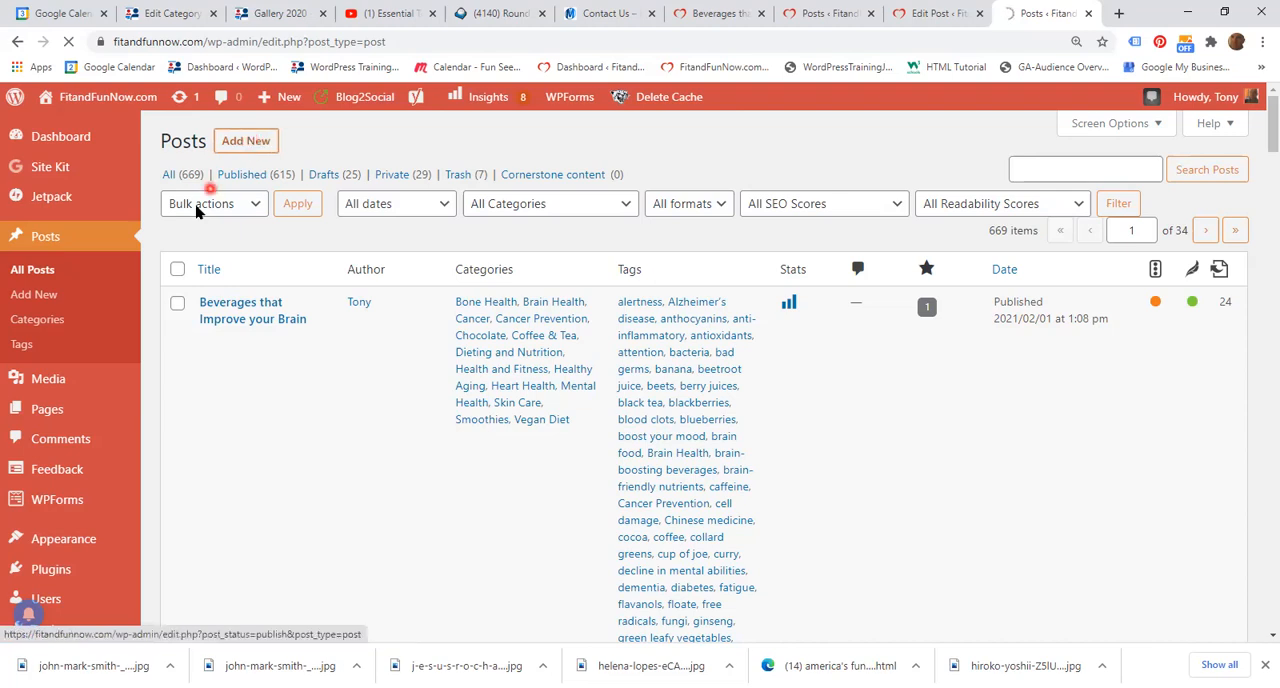
{"action": "left_click", "coordinate": [77, 280]}
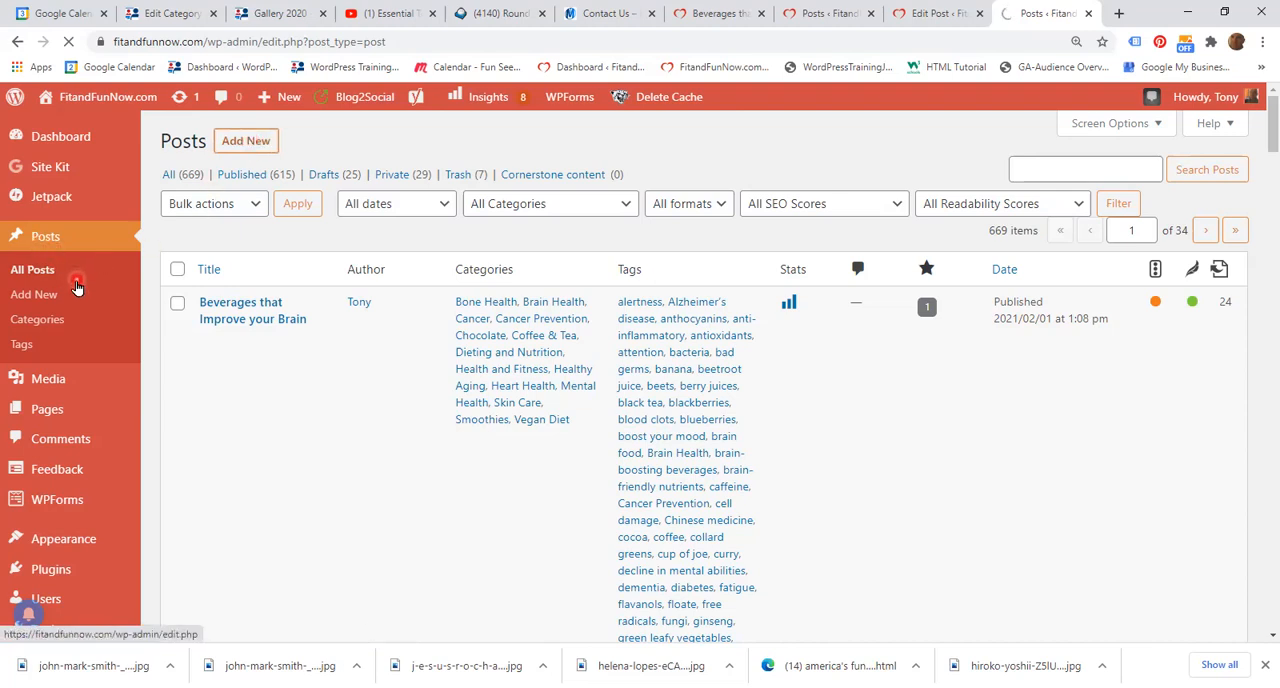
{"action": "left_click", "coordinate": [279, 359]}
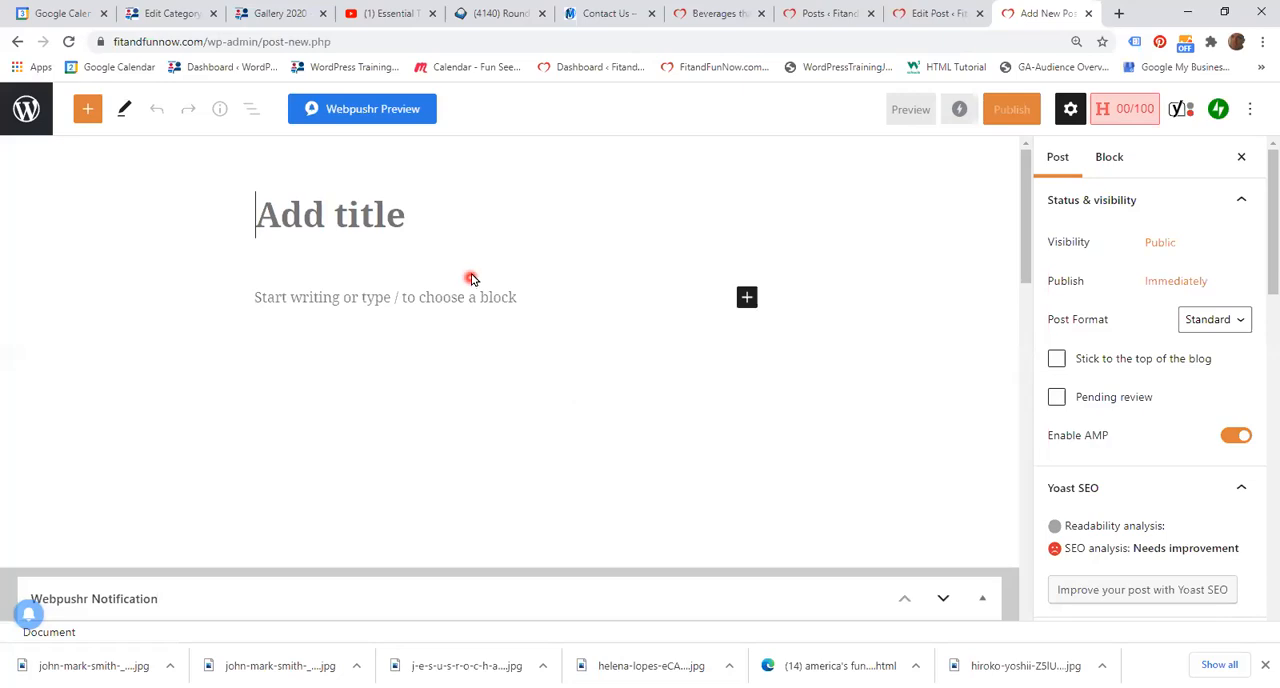
{"action": "type", "text": "Te"}
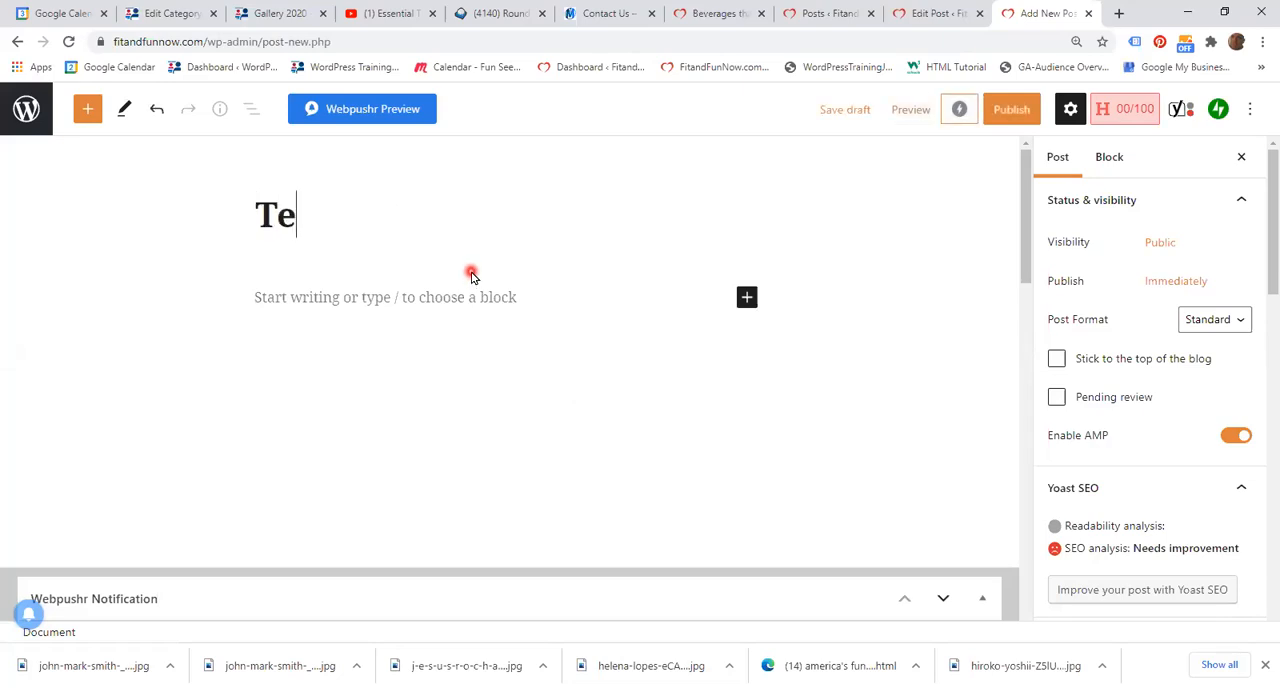
{"action": "type", "text": "sting"}
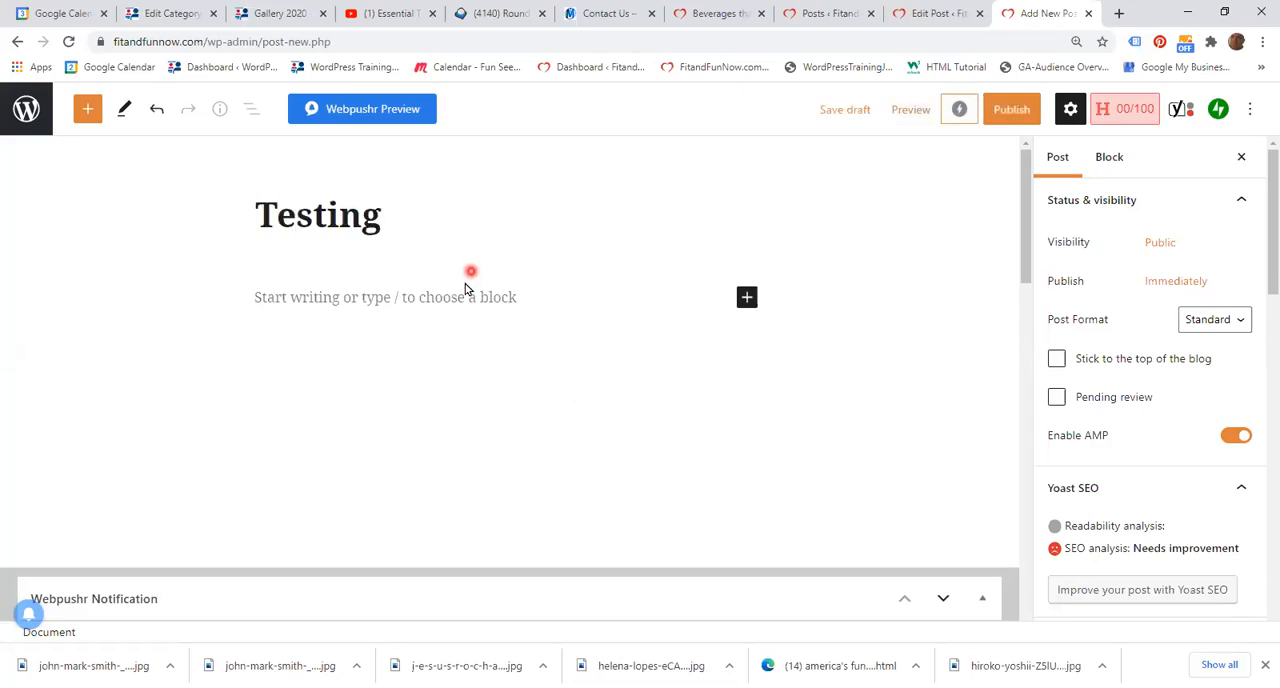
Step: Write "Heading" beneath the title, transform the paragraph into a heading block and keep its level at H2
{"action": "left_click", "coordinate": [289, 295]}
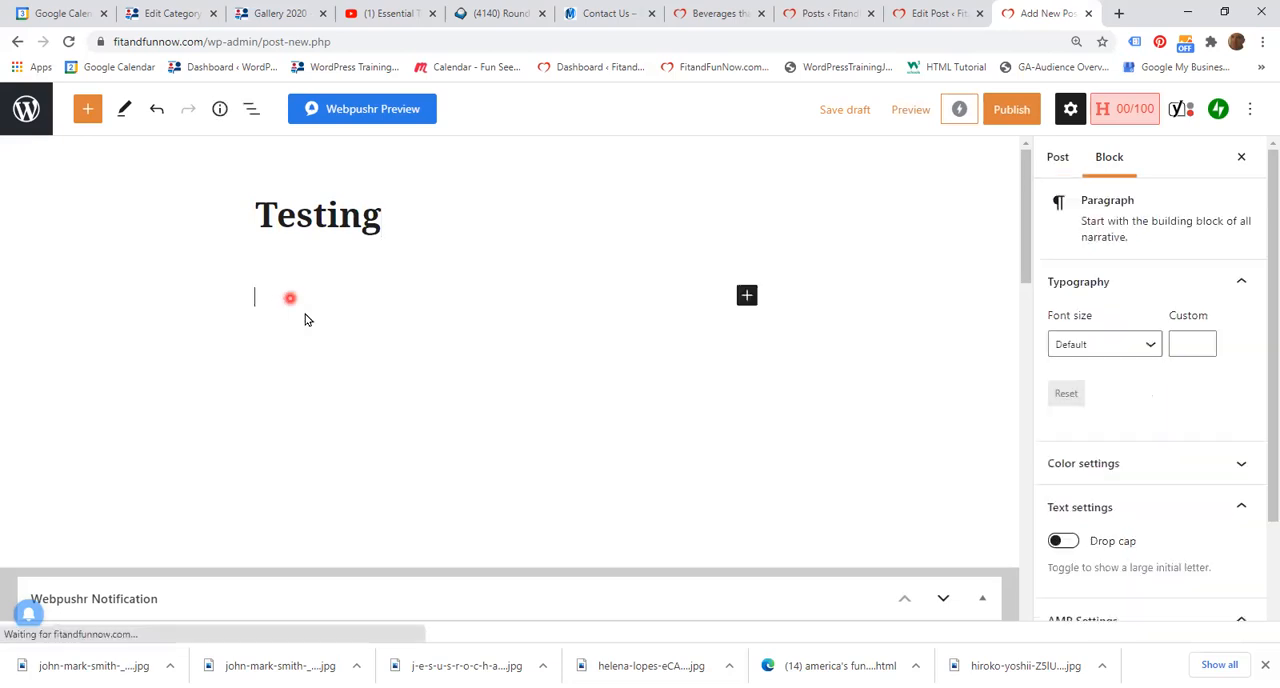
{"action": "type", "text": "Heading"}
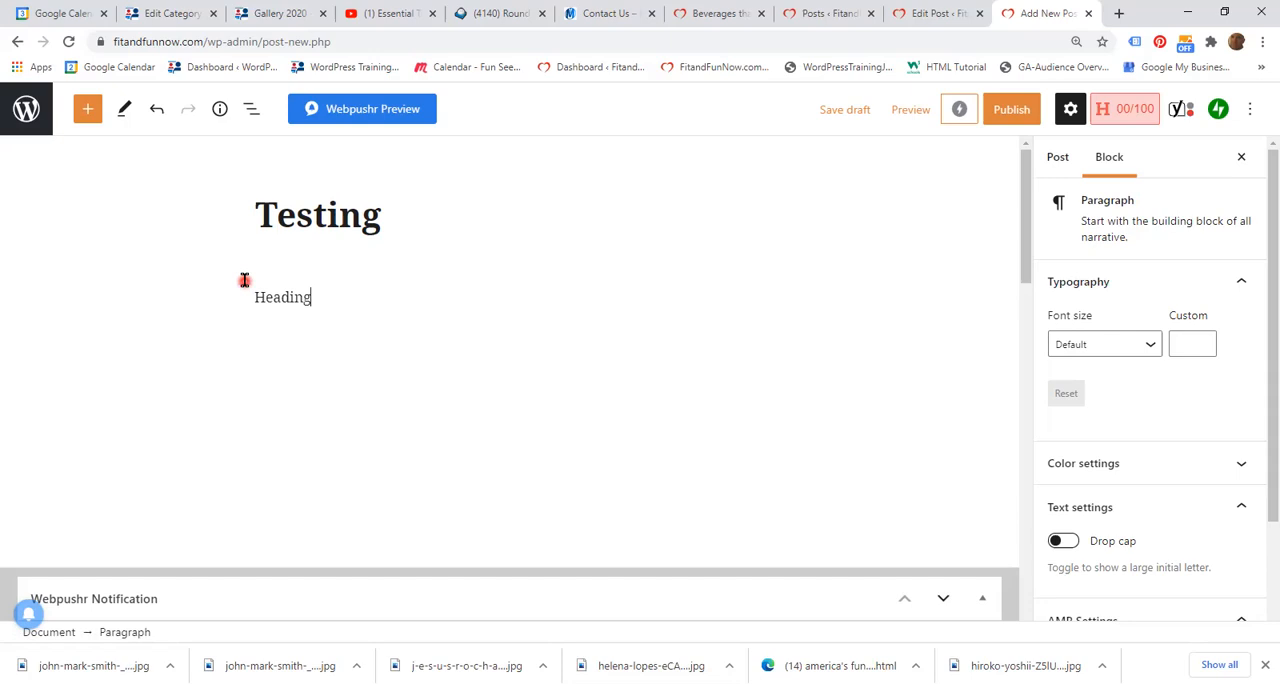
{"action": "left_click", "coordinate": [276, 255]}
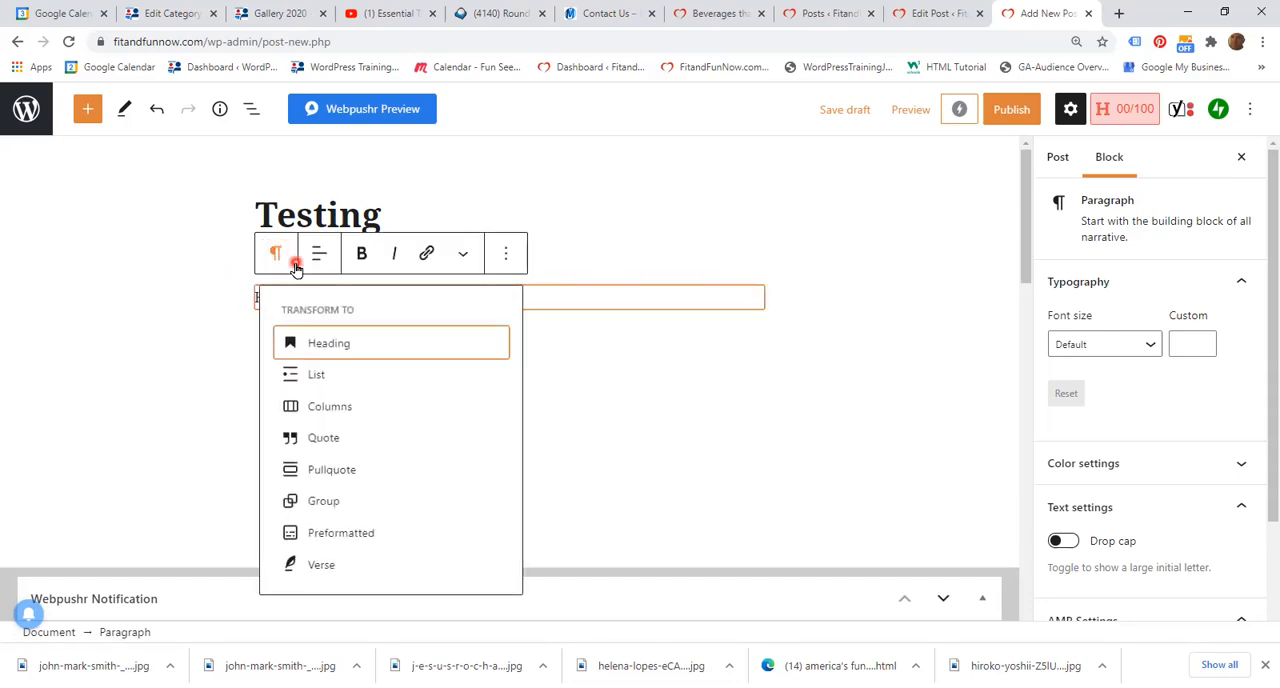
{"action": "left_click", "coordinate": [336, 343]}
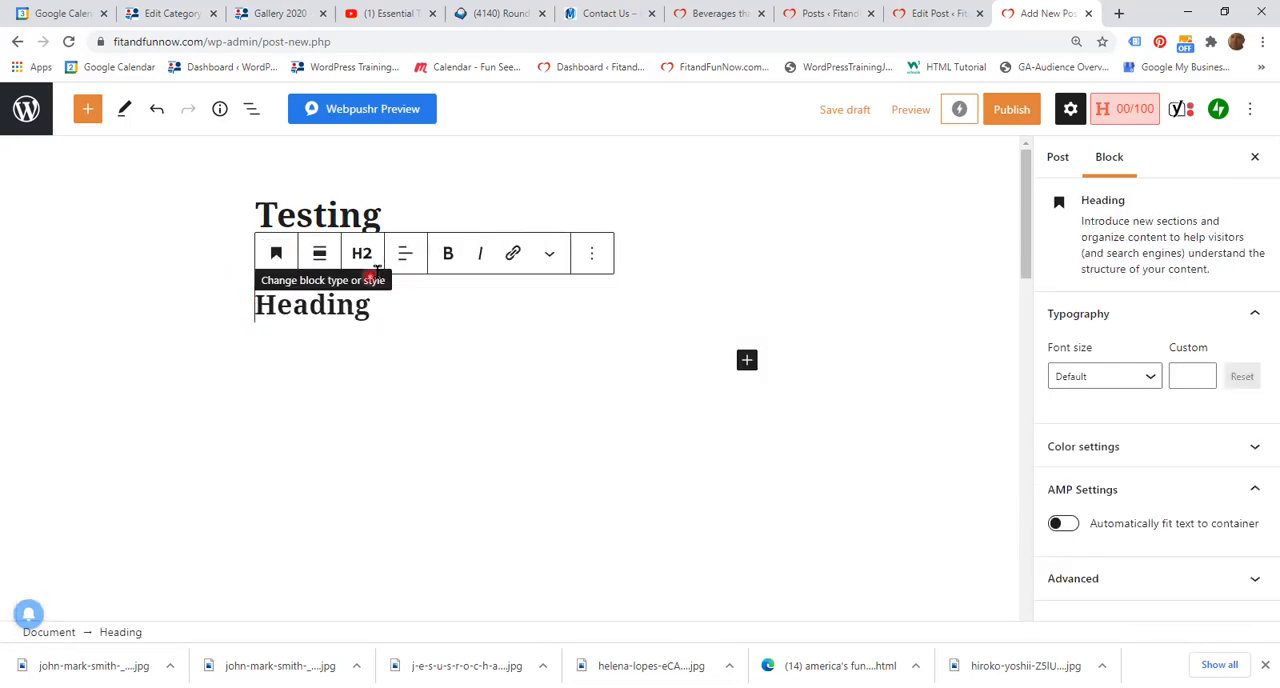
{"action": "left_click", "coordinate": [361, 253]}
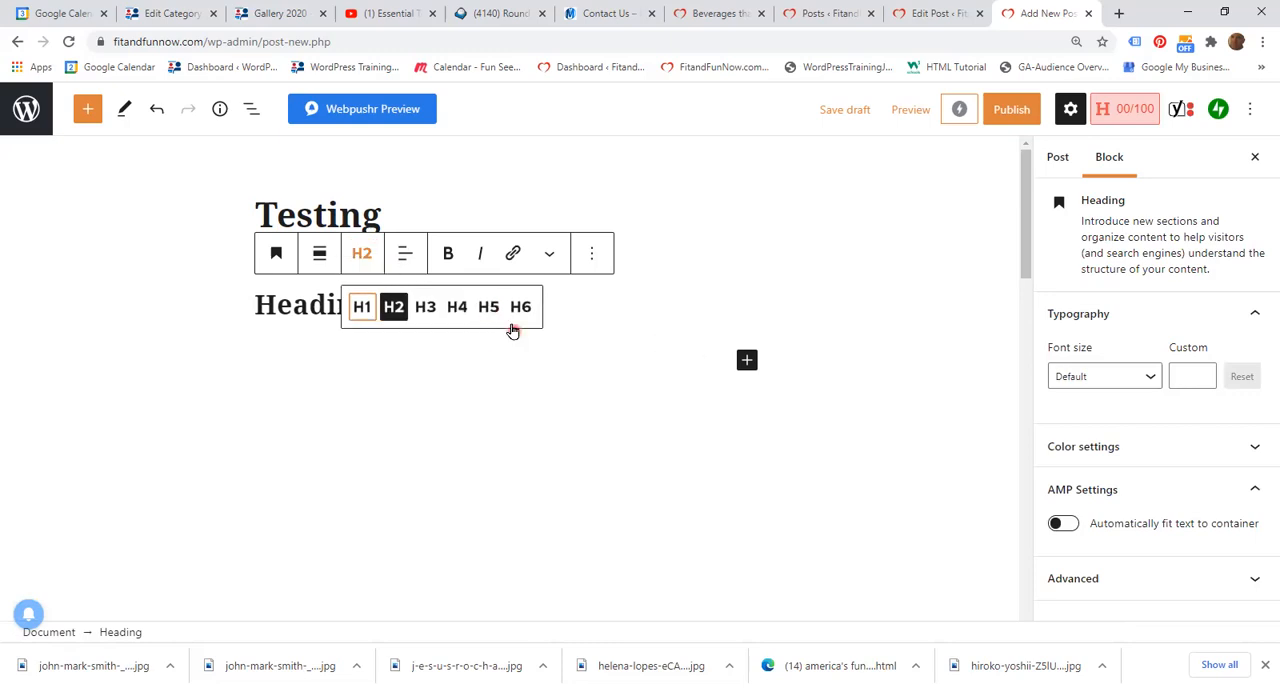
{"action": "left_click", "coordinate": [648, 304]}
Step: Add a paragraph block with the text "Paragraph" beneath the "Heading" block
{"action": "left_click", "coordinate": [747, 360]}
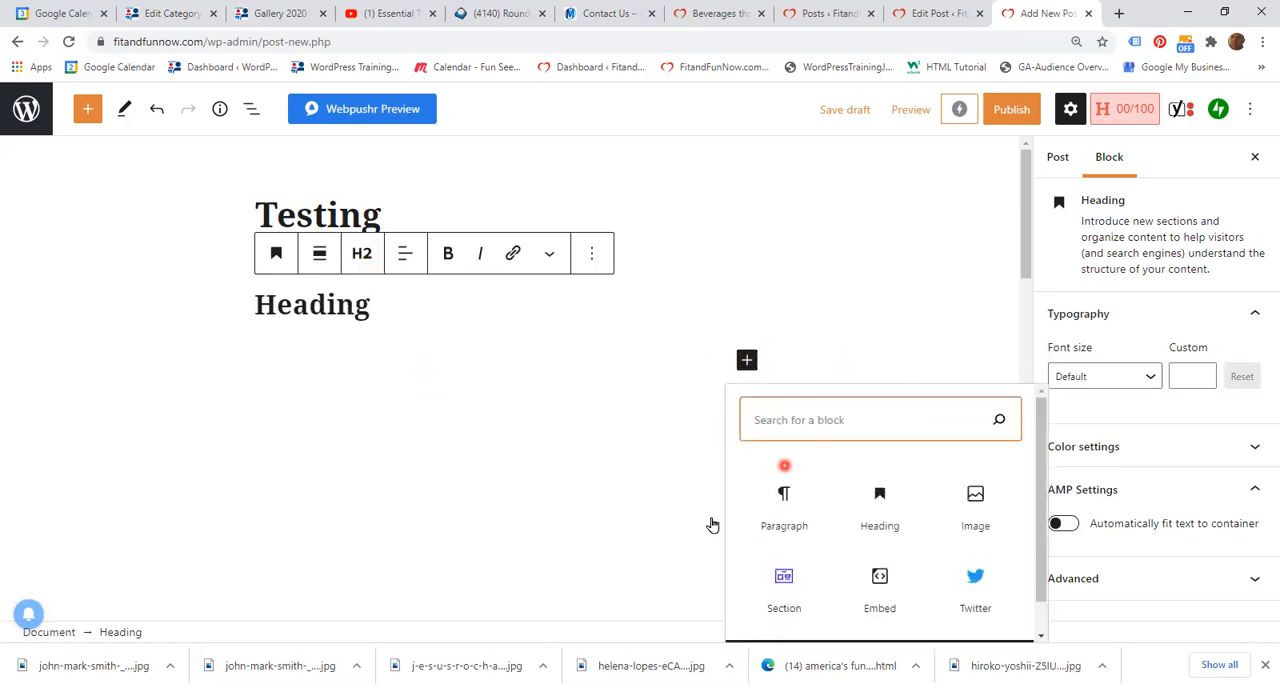
{"action": "left_click", "coordinate": [785, 509]}
{"action": "left_click", "coordinate": [731, 397]}
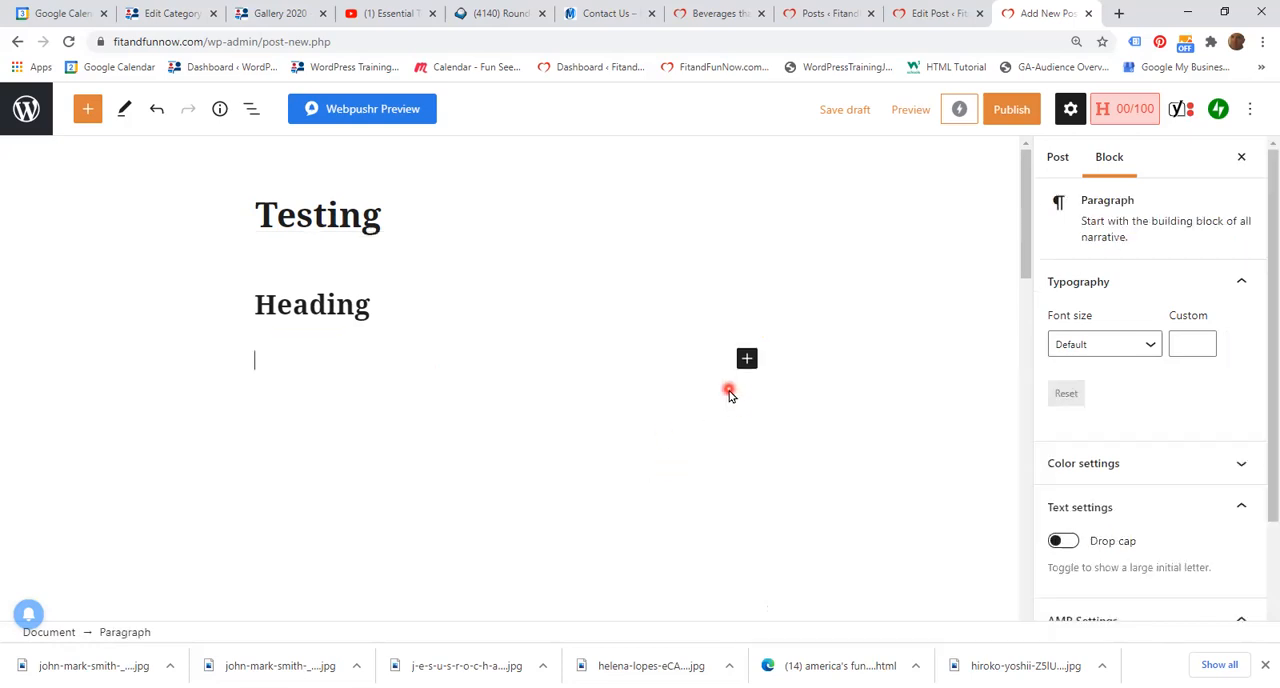
{"action": "type", "text": "Paragraph"}
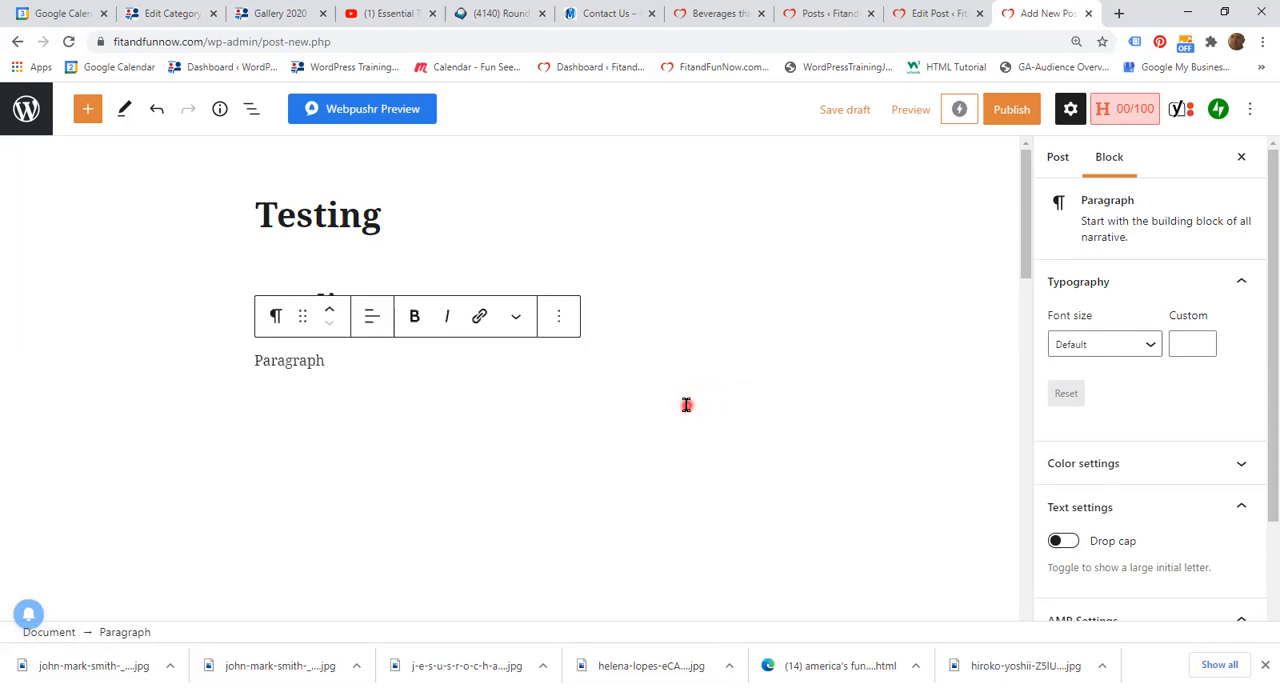
{"action": "key", "text": "Return"}
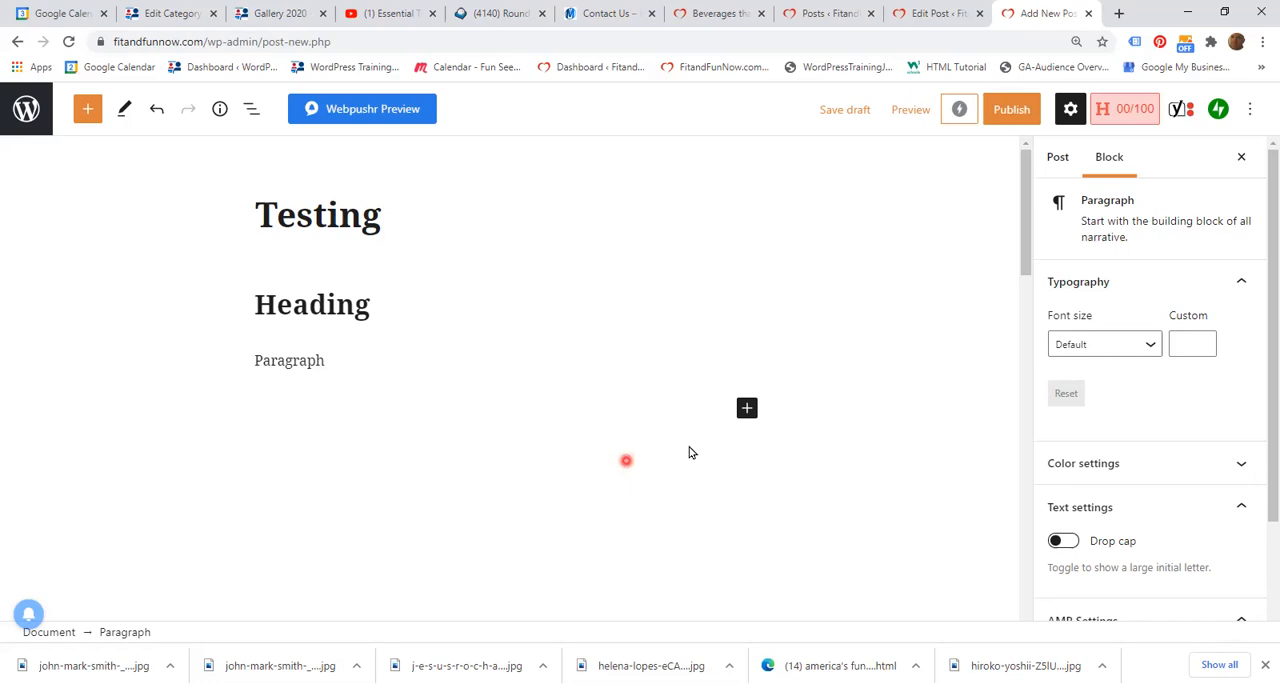
Step: Add an image block beneath the paragraph and fill it with the coffee machine photo from the Media Library
{"action": "left_click", "coordinate": [746, 408]}
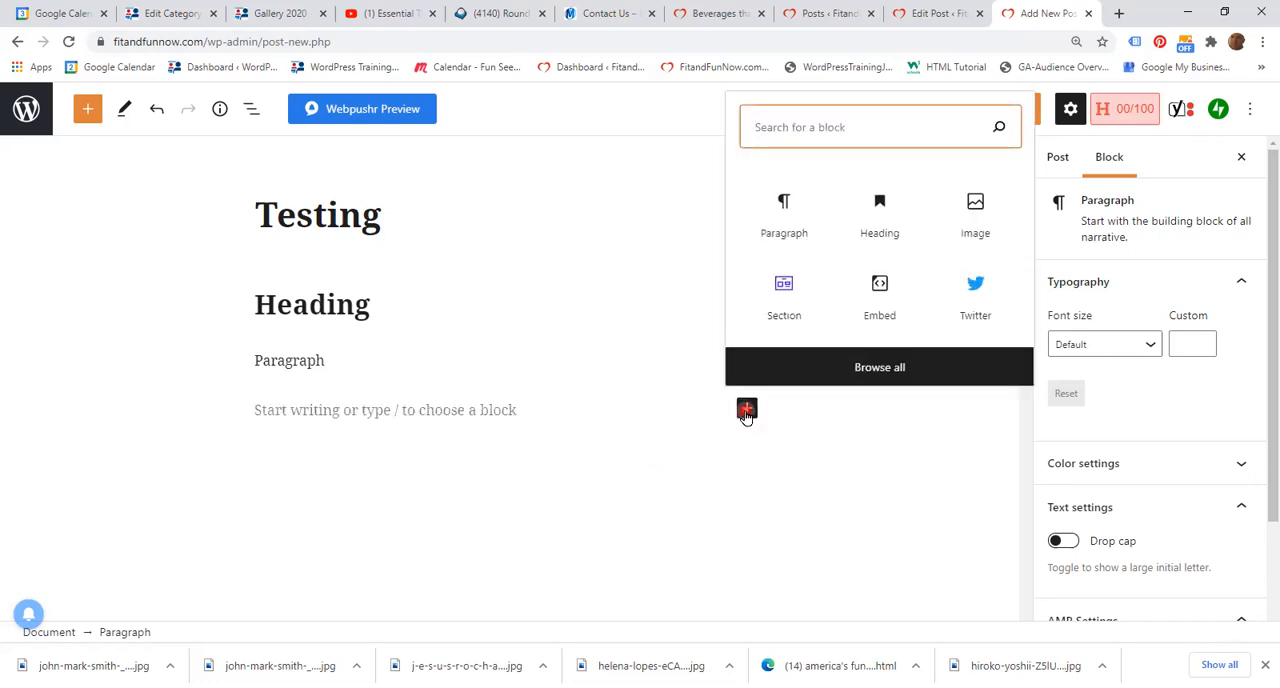
{"action": "left_click", "coordinate": [978, 206]}
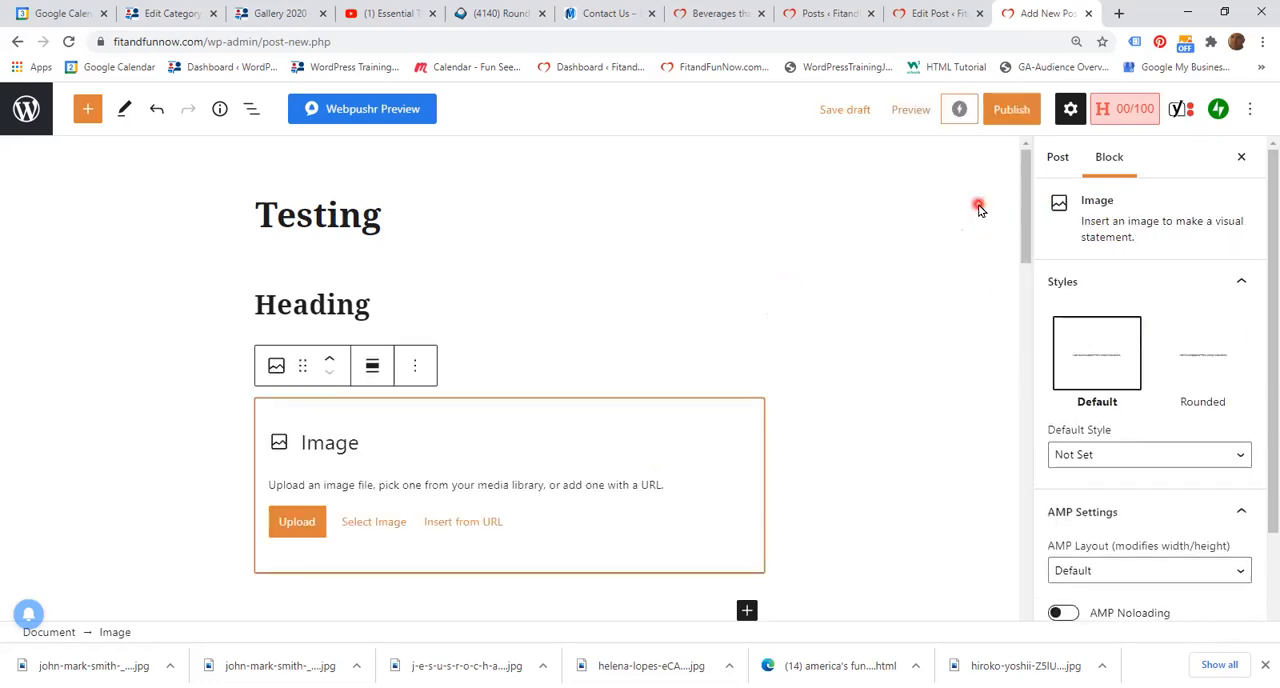
{"action": "left_click", "coordinate": [374, 528]}
{"action": "left_click", "coordinate": [420, 402]}
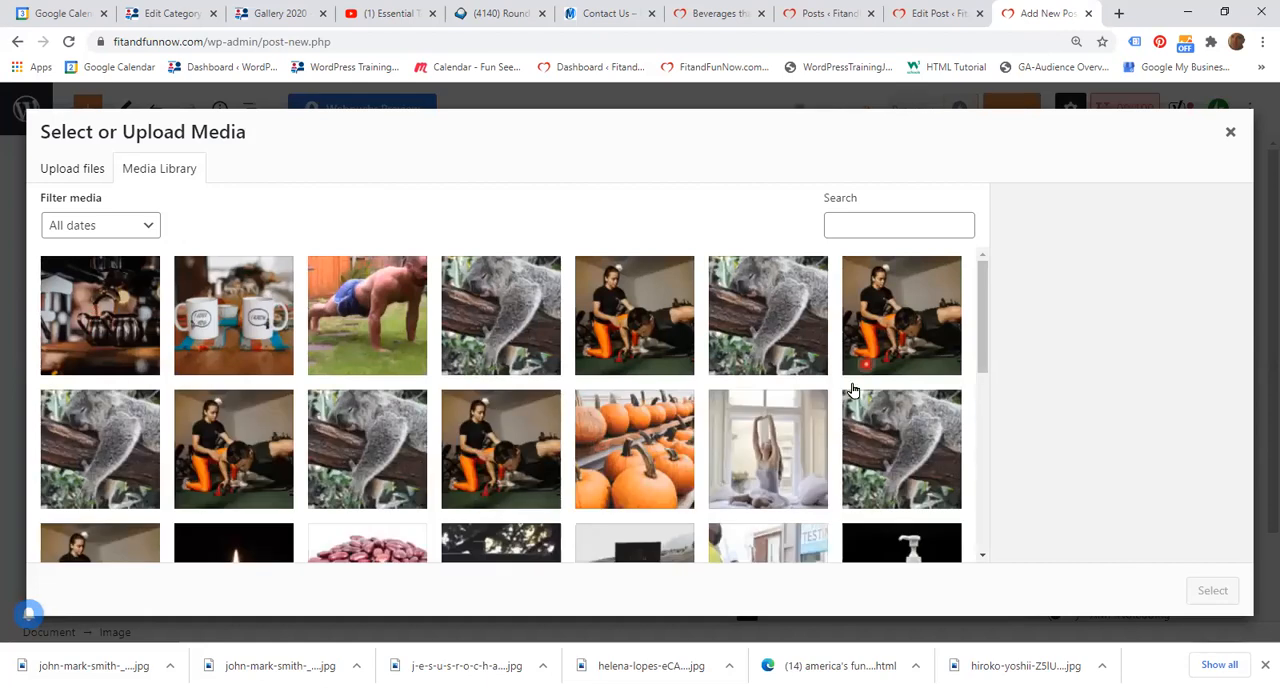
{"action": "left_click", "coordinate": [130, 317]}
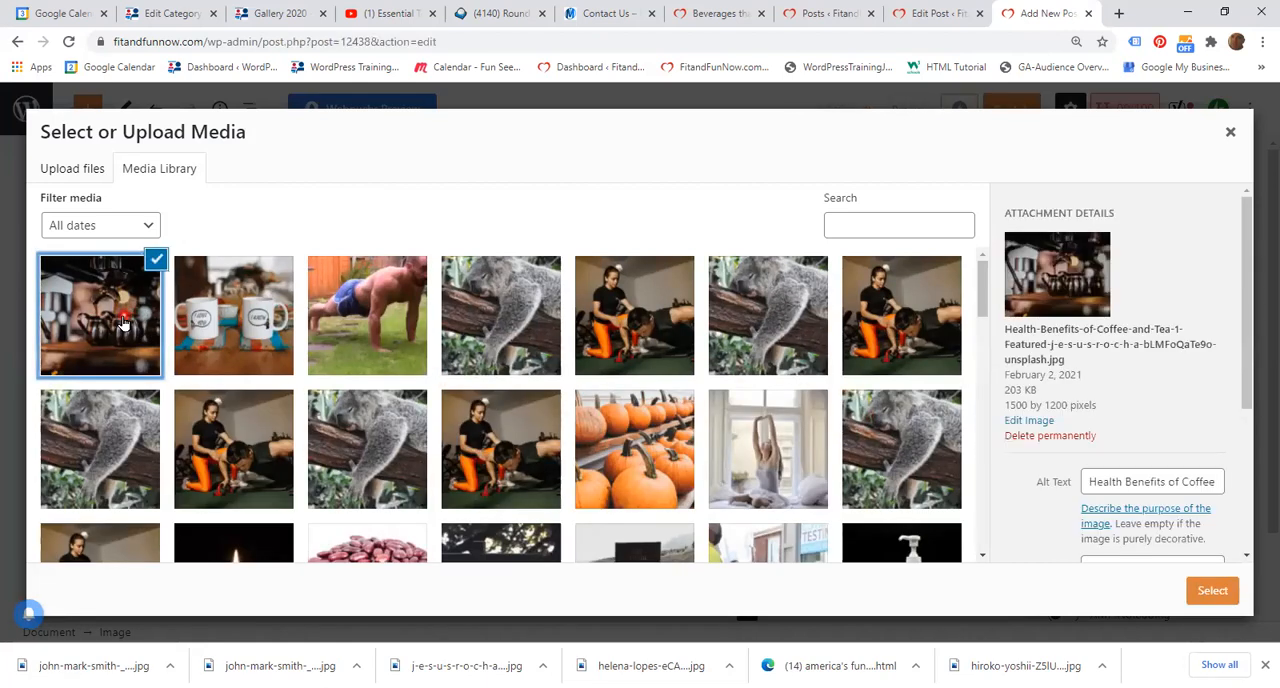
{"action": "left_click", "coordinate": [128, 318]}
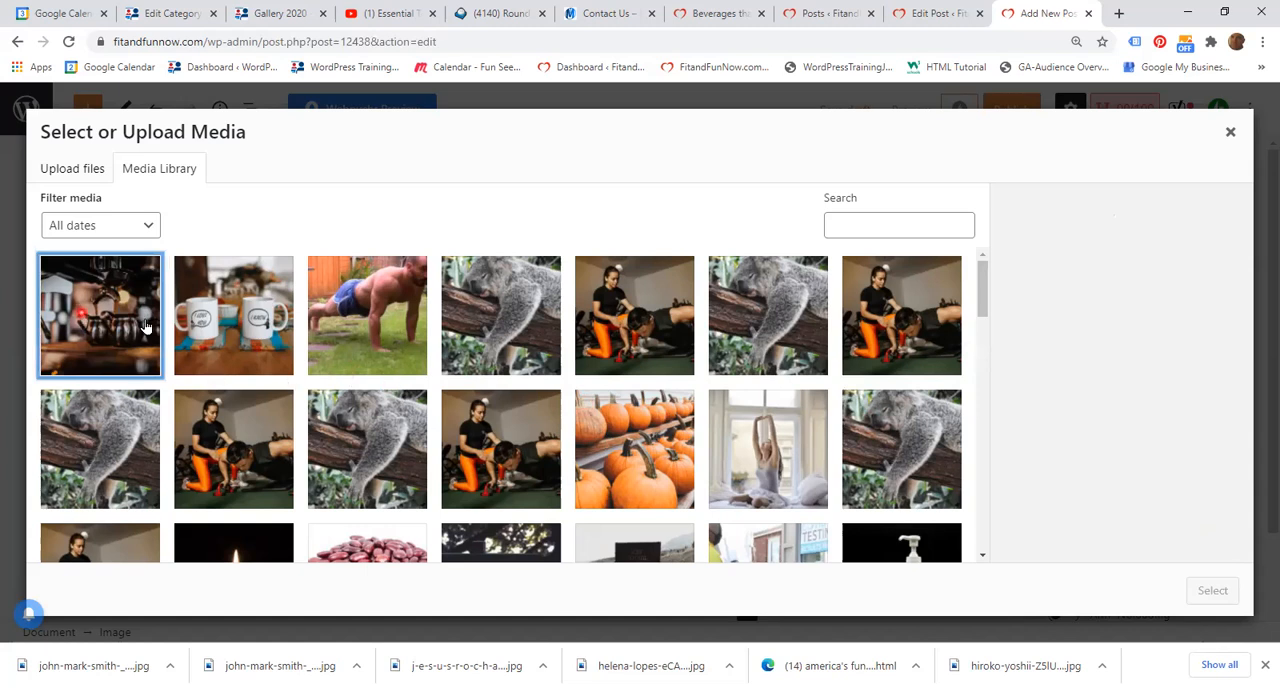
{"action": "left_click", "coordinate": [80, 315]}
{"action": "left_click", "coordinate": [1211, 589]}
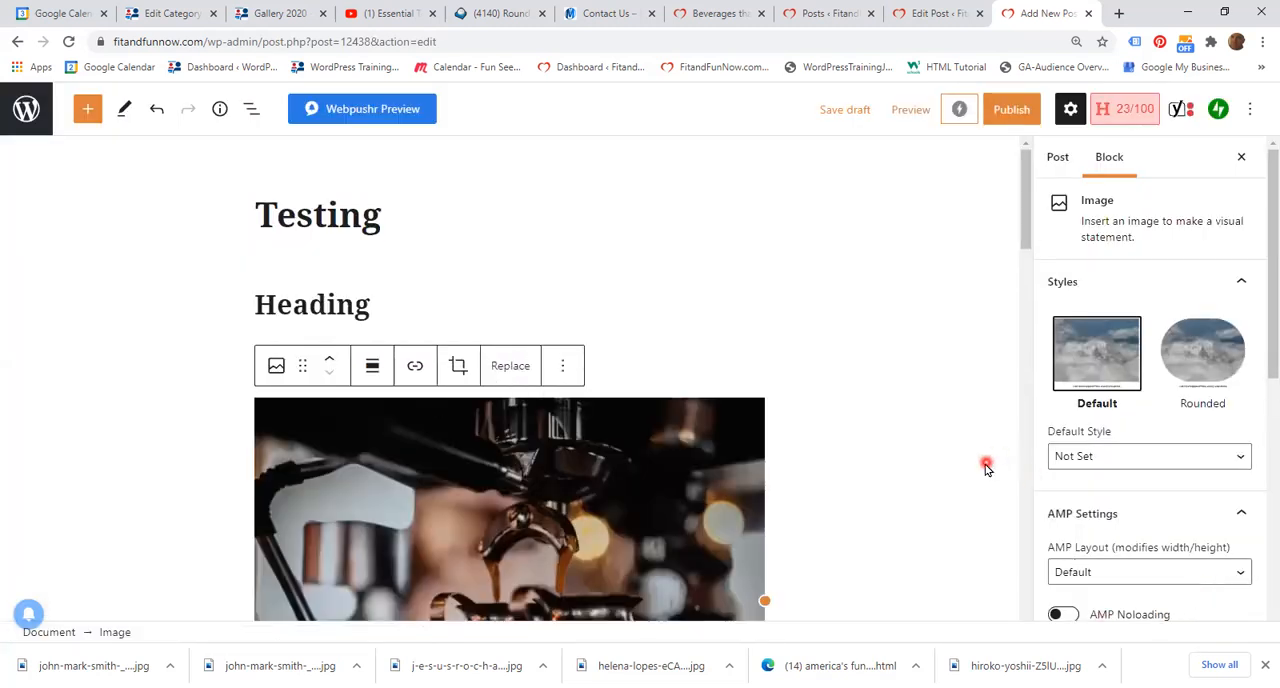
Step: Add a second image block below the coffee photo using Can-I-take-Vitamins-and-Supplements-to-Prevent-Coronavirus.jpg from the Media Library
{"action": "scroll", "coordinate": [985, 466], "scroll_direction": "down", "scroll_amount": 1}
{"action": "scroll", "coordinate": [986, 467], "scroll_direction": "down", "scroll_amount": 3}
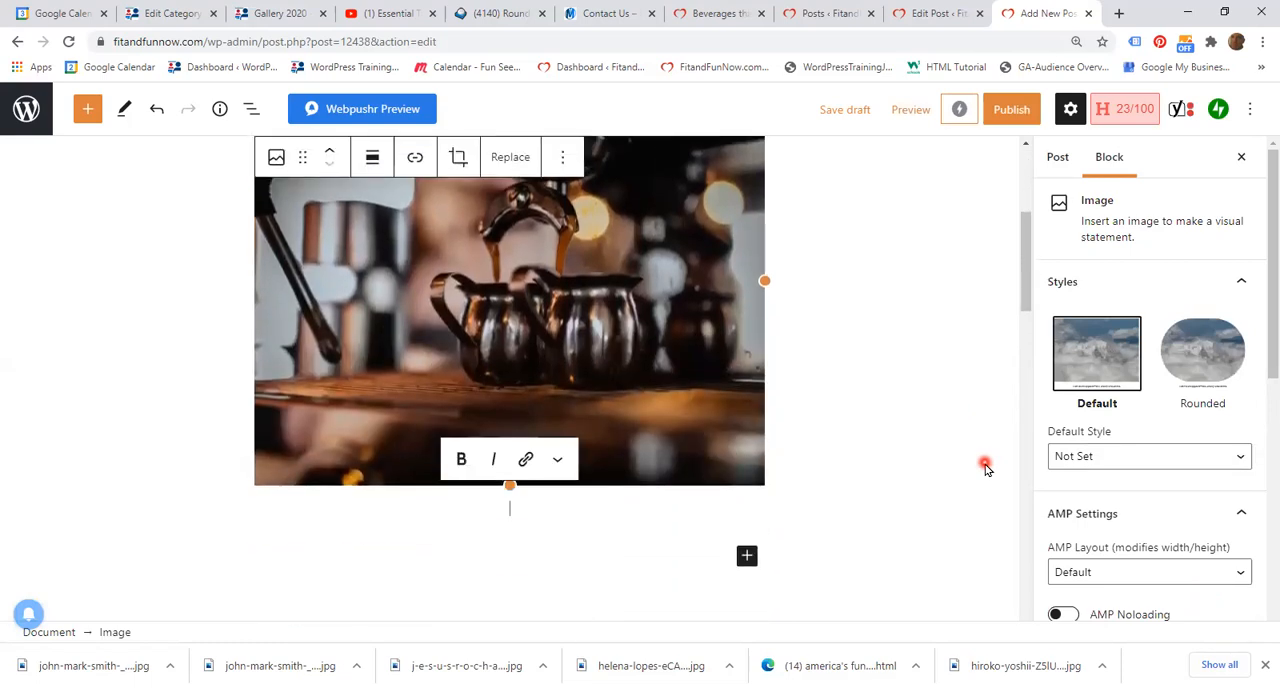
{"action": "scroll", "coordinate": [985, 466], "scroll_direction": "up", "scroll_amount": 1}
{"action": "scroll", "coordinate": [985, 466], "scroll_direction": "down", "scroll_amount": 1}
{"action": "left_click", "coordinate": [748, 558]}
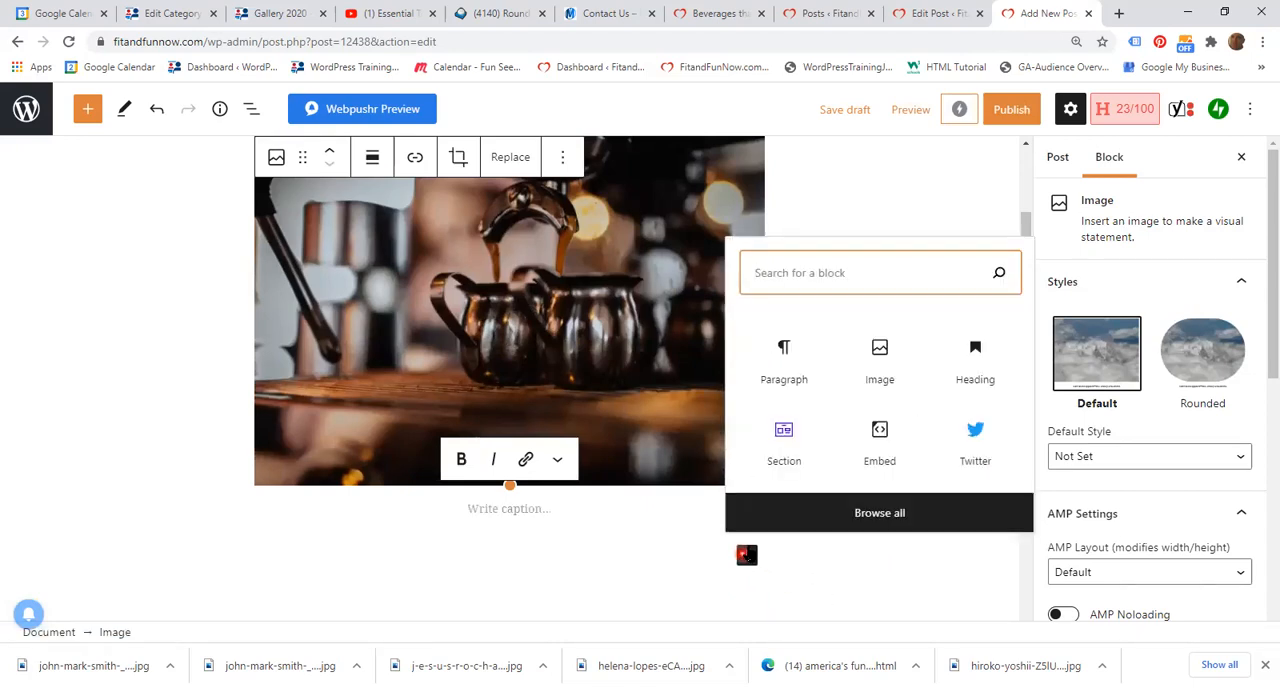
{"action": "left_click", "coordinate": [873, 360]}
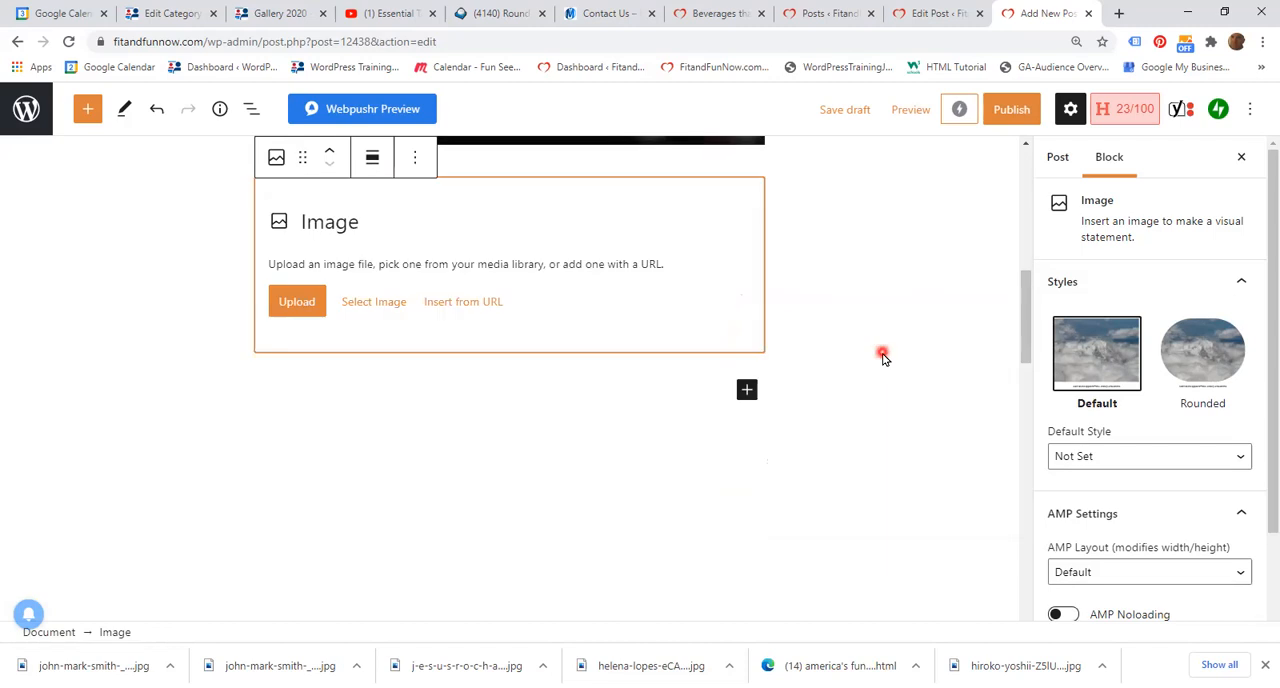
{"action": "left_click", "coordinate": [378, 304]}
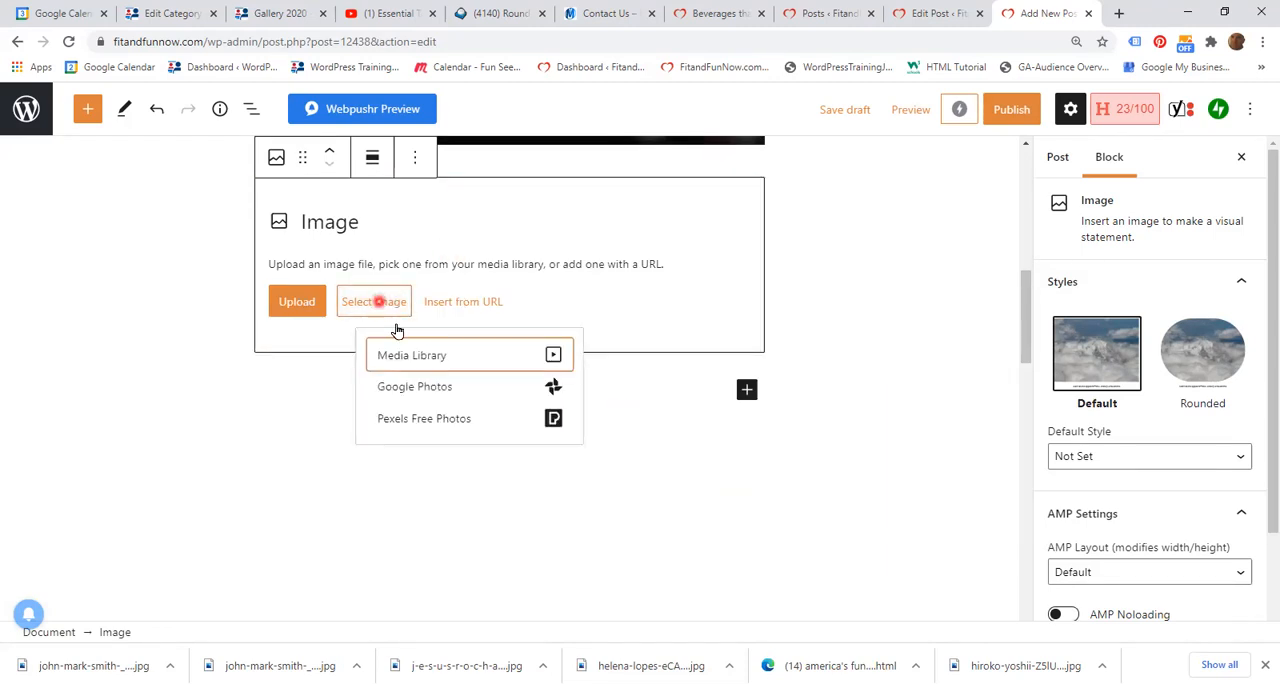
{"action": "left_click", "coordinate": [413, 357]}
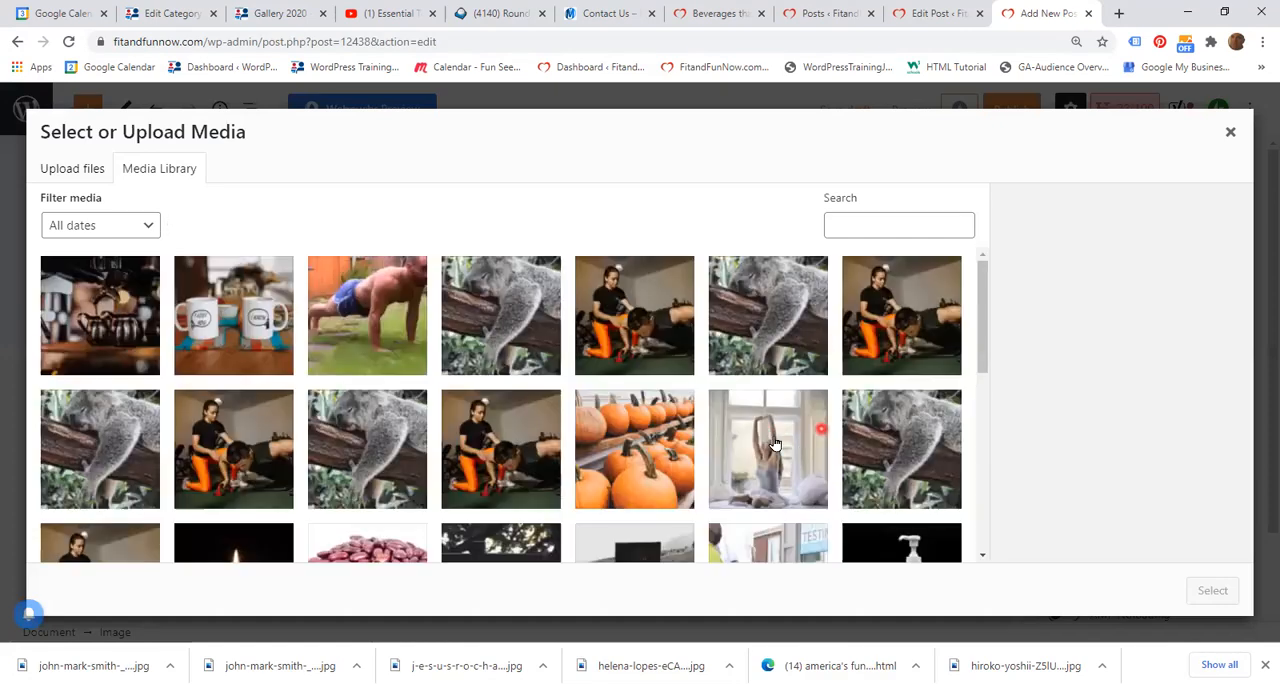
{"action": "scroll", "coordinate": [720, 421], "scroll_direction": "down", "scroll_amount": 2}
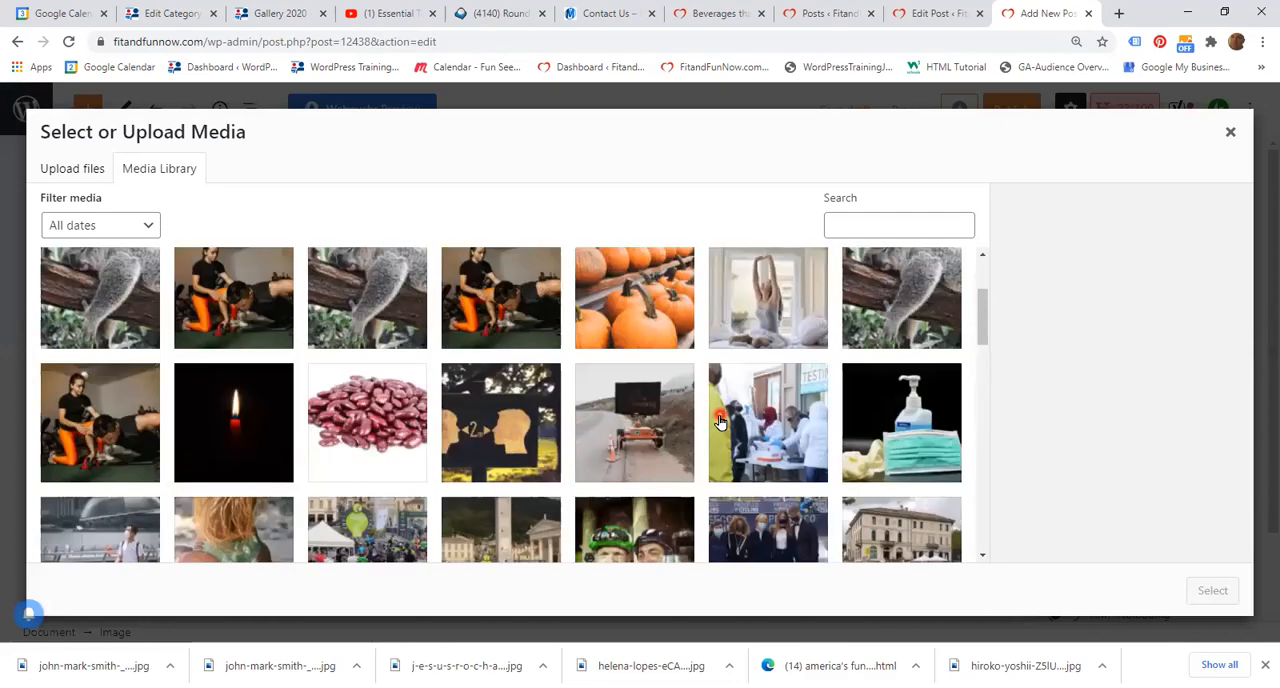
{"action": "scroll", "coordinate": [720, 421], "scroll_direction": "down", "scroll_amount": 1}
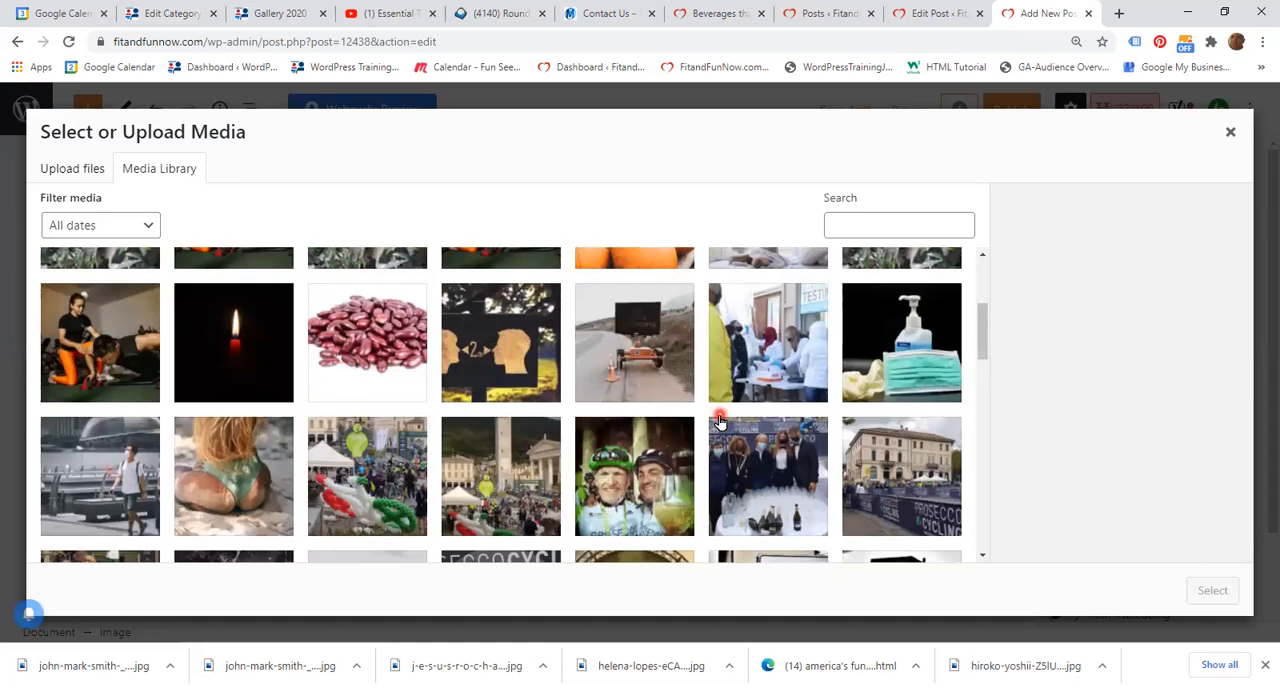
{"action": "left_click", "coordinate": [92, 466]}
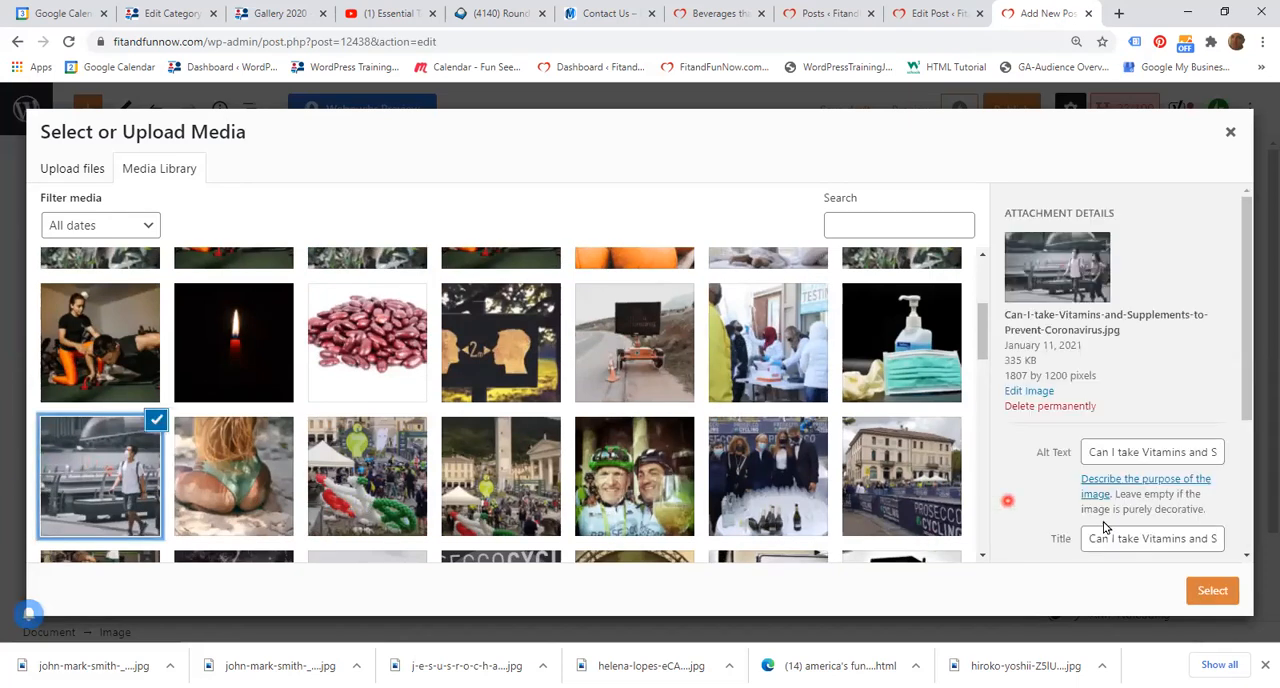
{"action": "left_click", "coordinate": [1205, 591]}
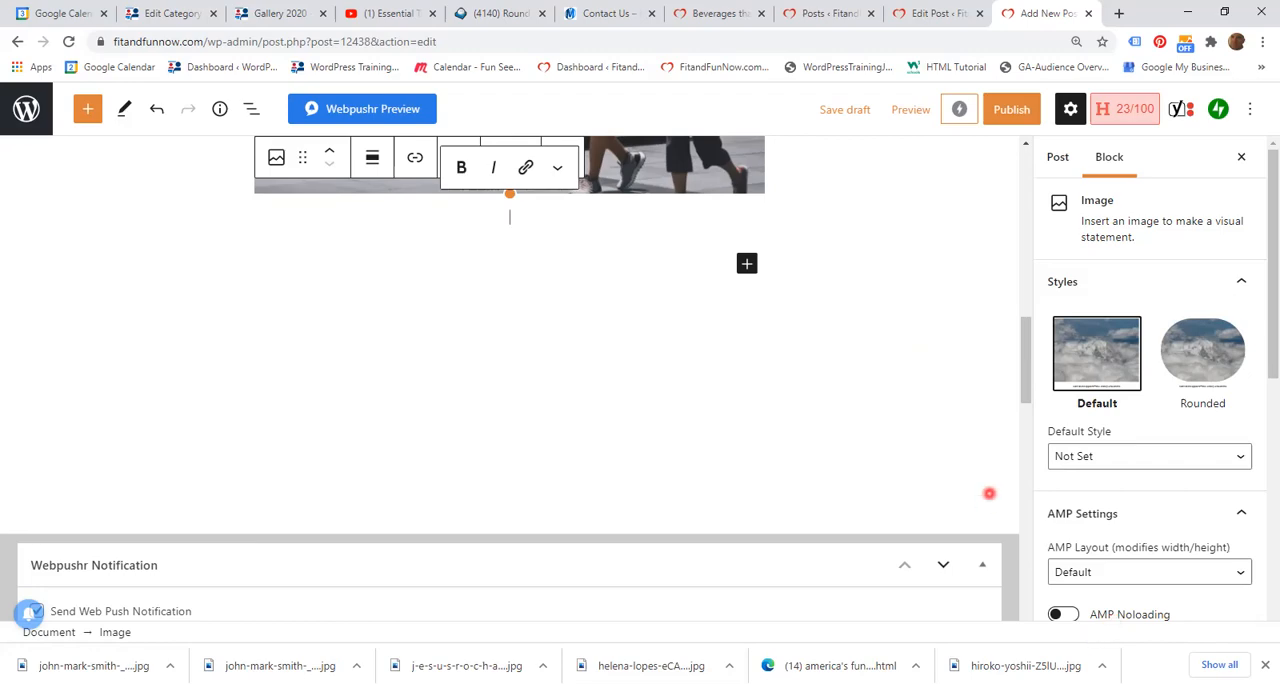
Step: Append the filler text "fguiddudhduh" to the end of the "Paragraph" text and deselect the block
{"action": "scroll", "coordinate": [960, 450], "scroll_direction": "up", "scroll_amount": 5}
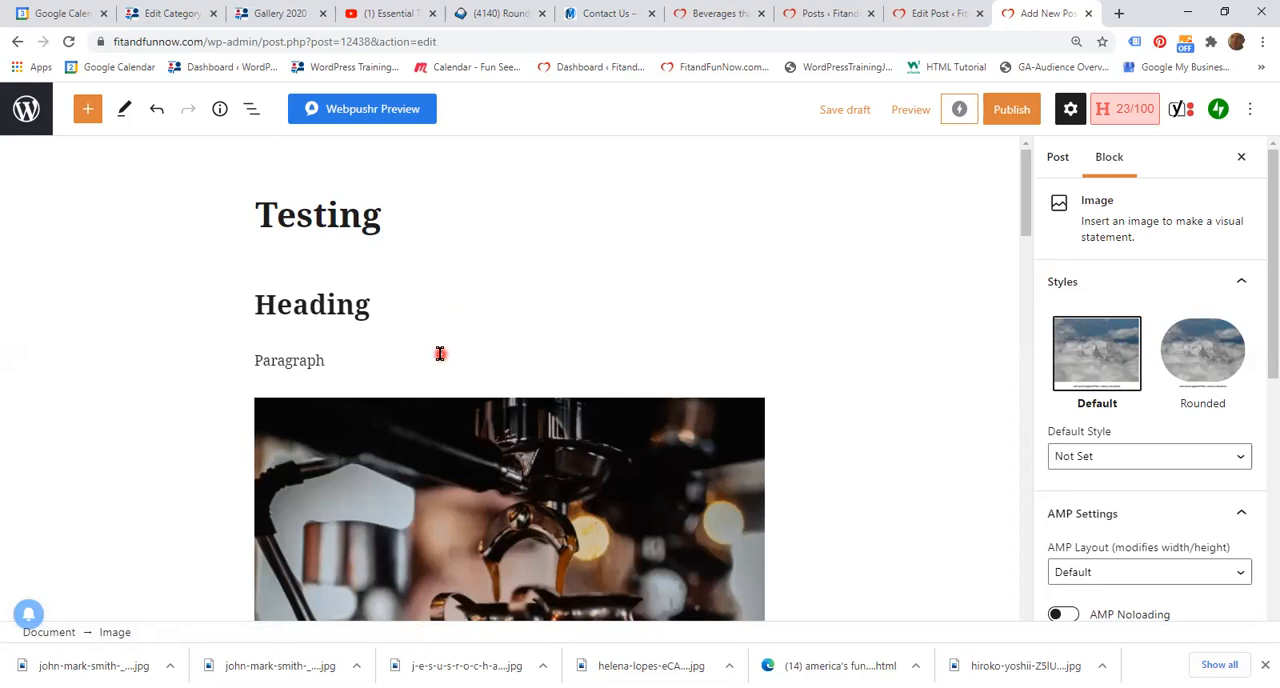
{"action": "left_click", "coordinate": [362, 358]}
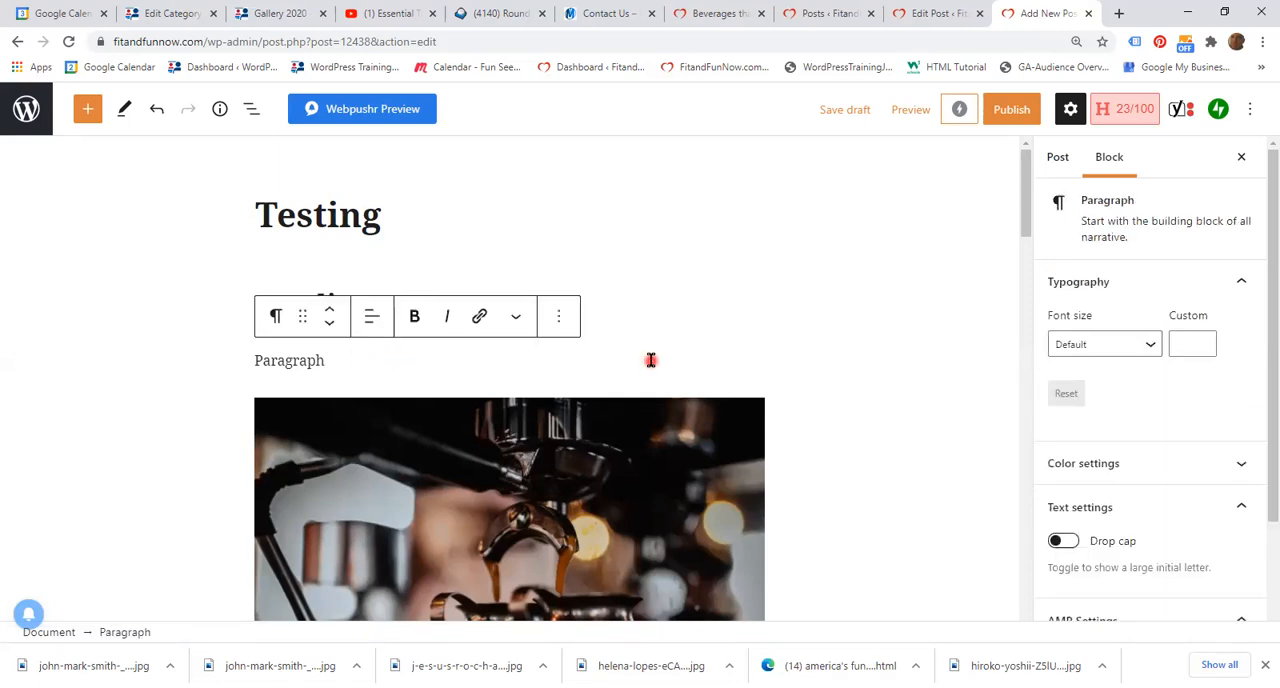
{"action": "type", "text": "fguiddudhduh"}
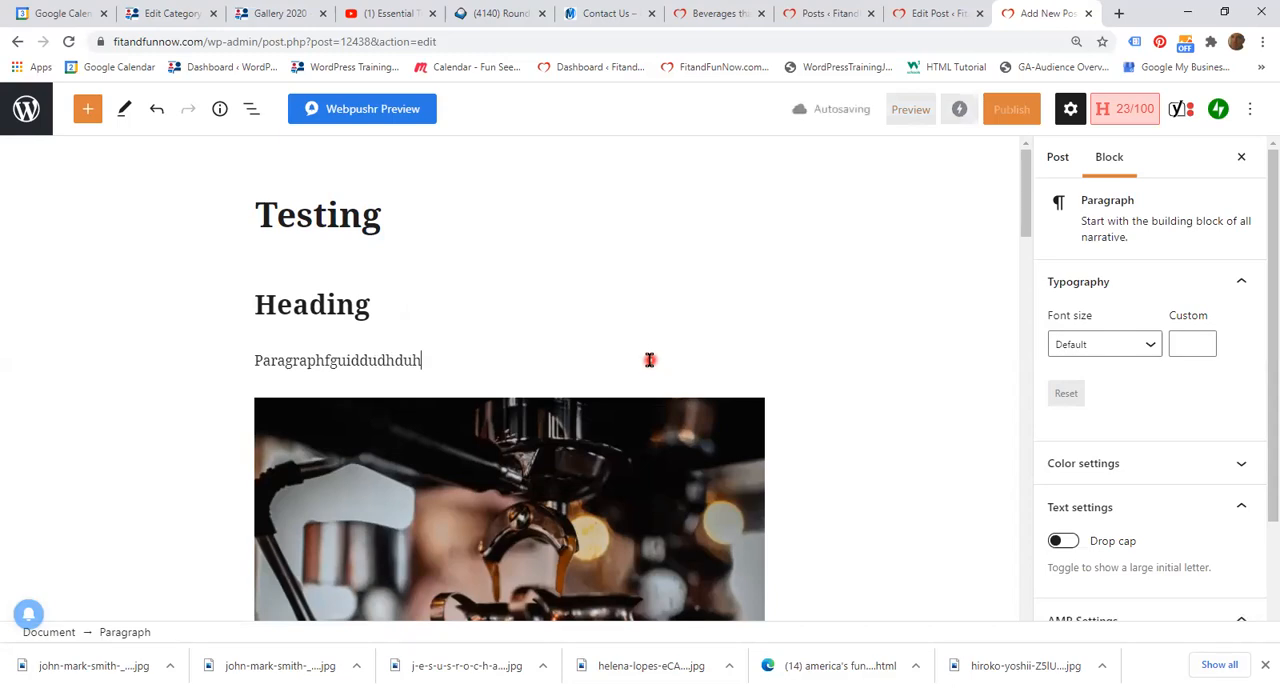
{"action": "scroll", "coordinate": [740, 445], "scroll_direction": "down", "scroll_amount": 6}
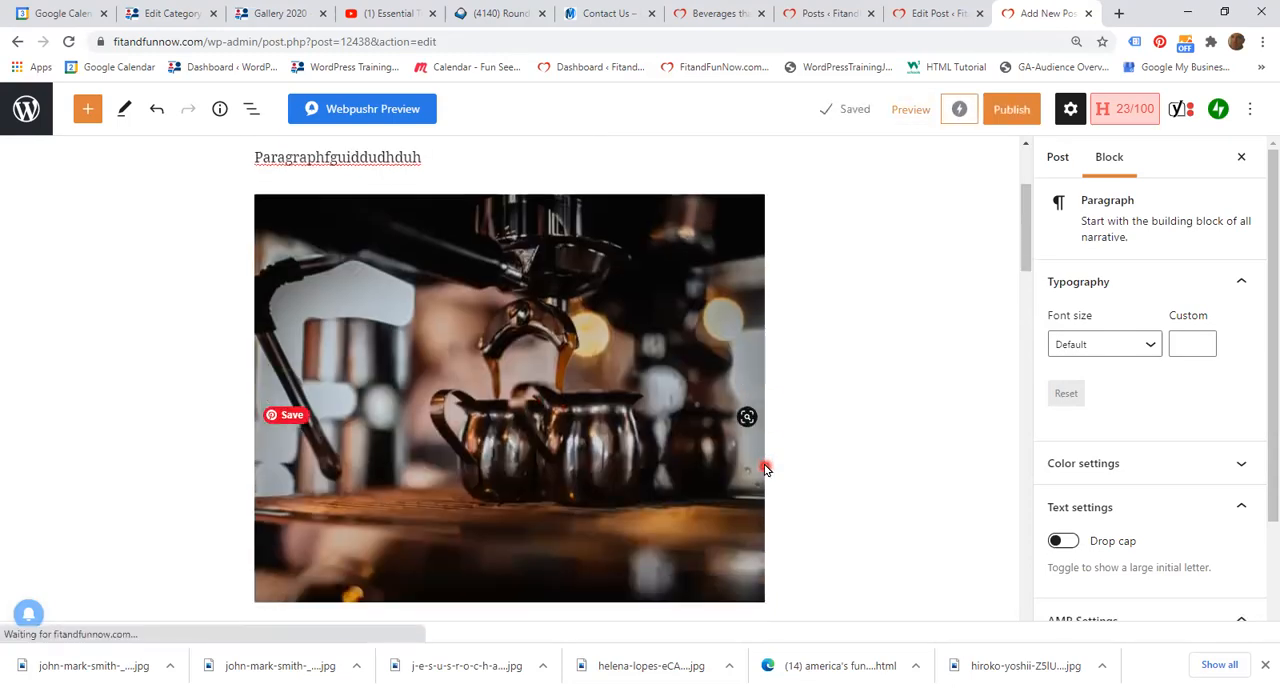
{"action": "scroll", "coordinate": [840, 457], "scroll_direction": "up", "scroll_amount": 3}
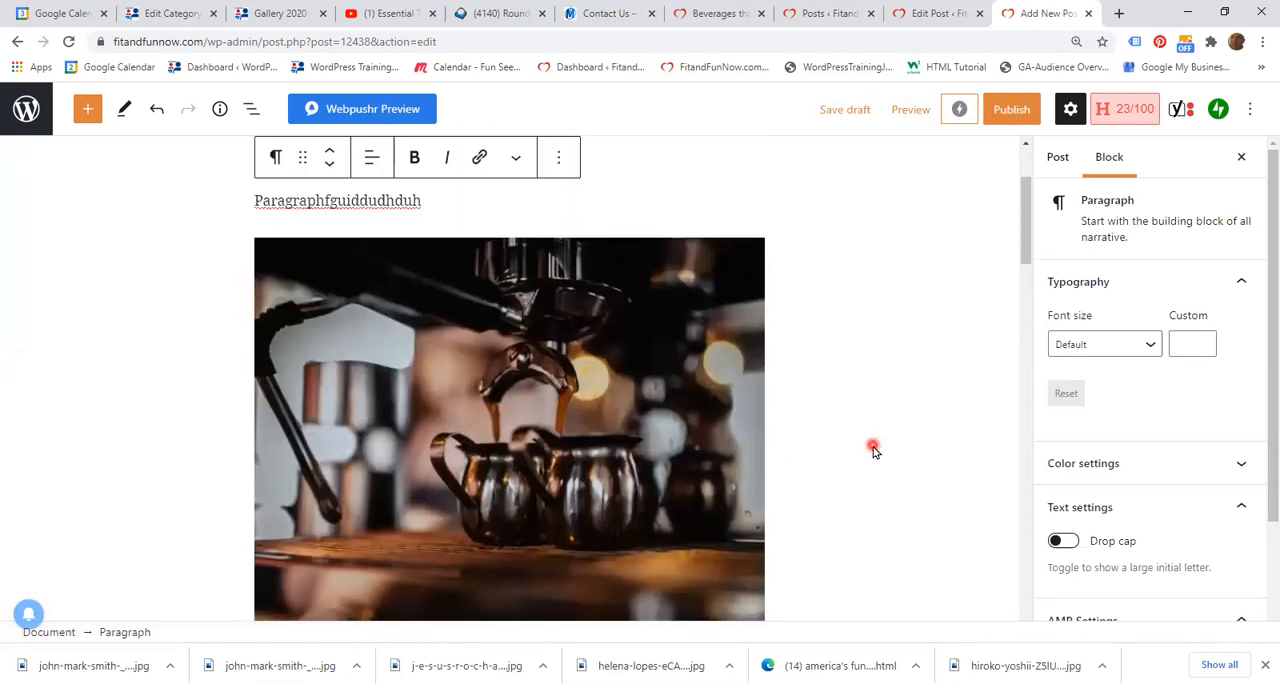
{"action": "left_click", "coordinate": [895, 398]}
Step: Select the heading, paragraph and coffee image blocks together, copy them to the clipboard and deselect them
{"action": "scroll", "coordinate": [895, 398], "scroll_direction": "up", "scroll_amount": 3}
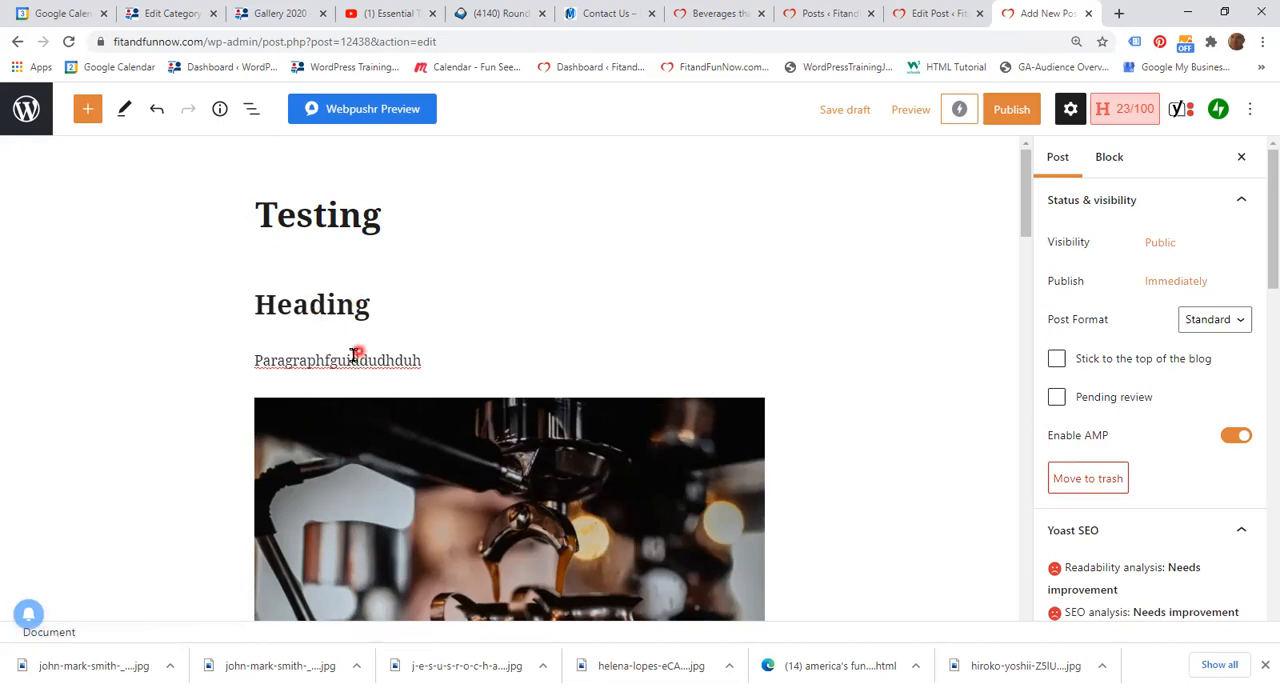
{"action": "scroll", "coordinate": [405, 378], "scroll_direction": "down", "scroll_amount": 3}
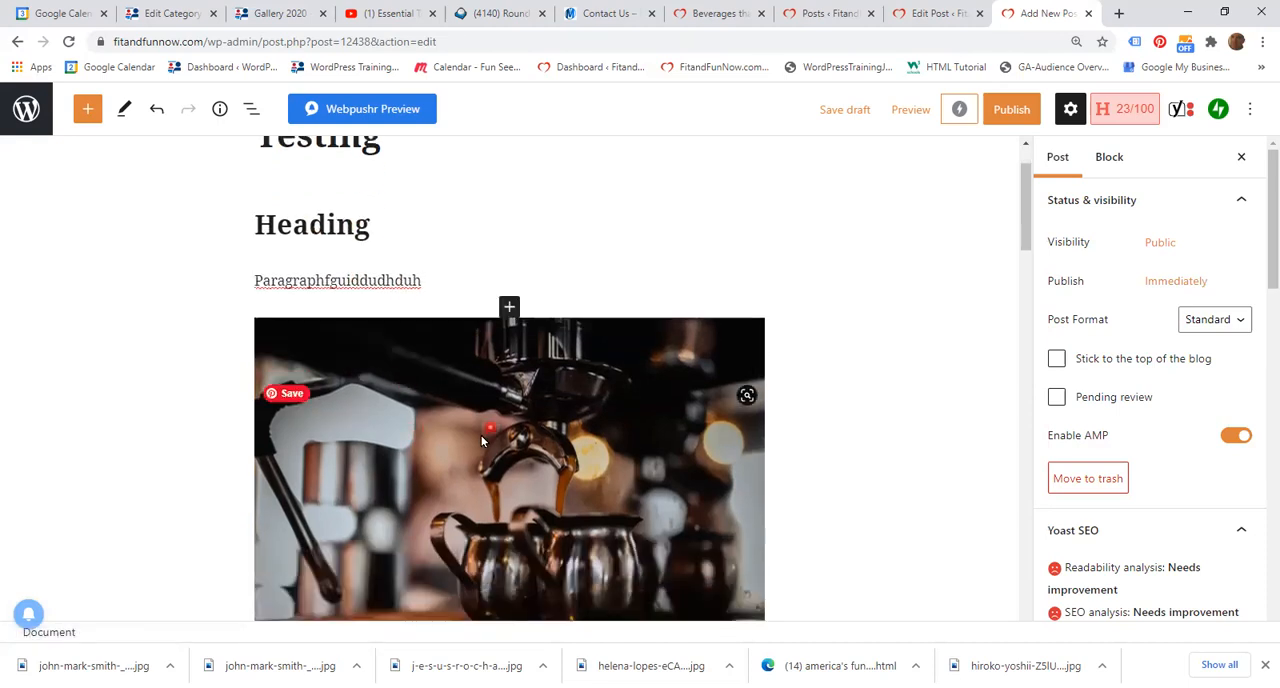
{"action": "scroll", "coordinate": [481, 443], "scroll_direction": "down", "scroll_amount": 2}
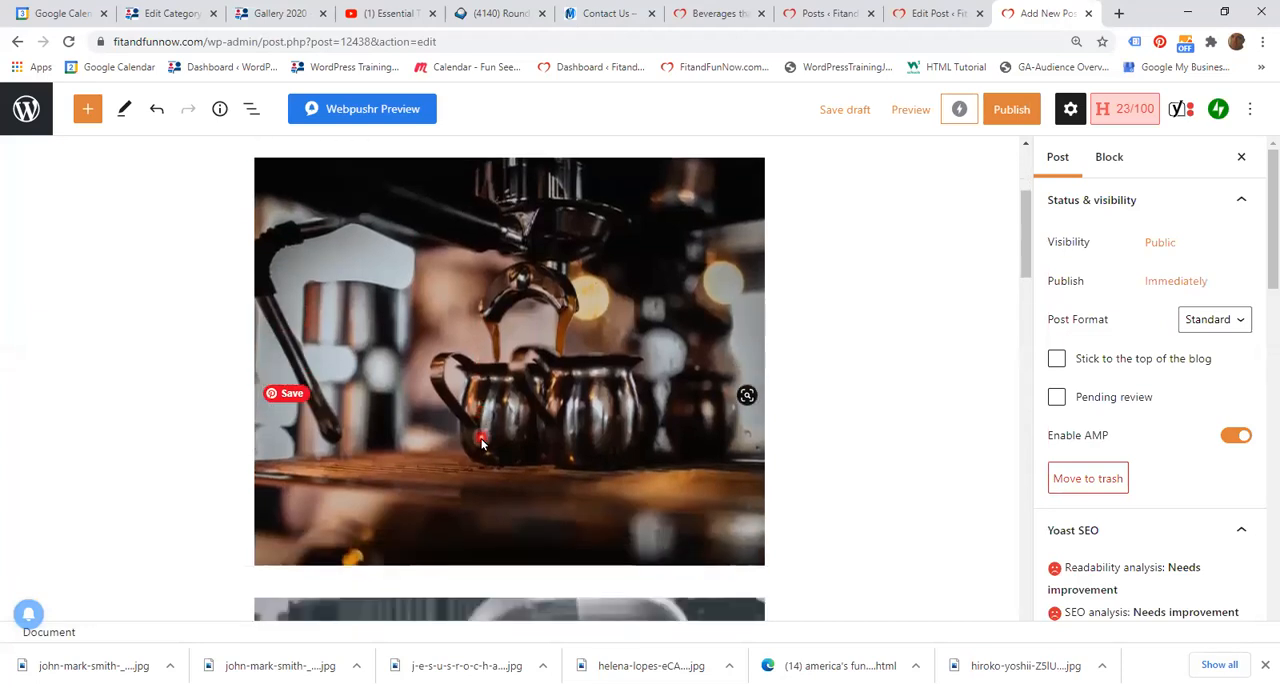
{"action": "scroll", "coordinate": [481, 443], "scroll_direction": "down", "scroll_amount": 2}
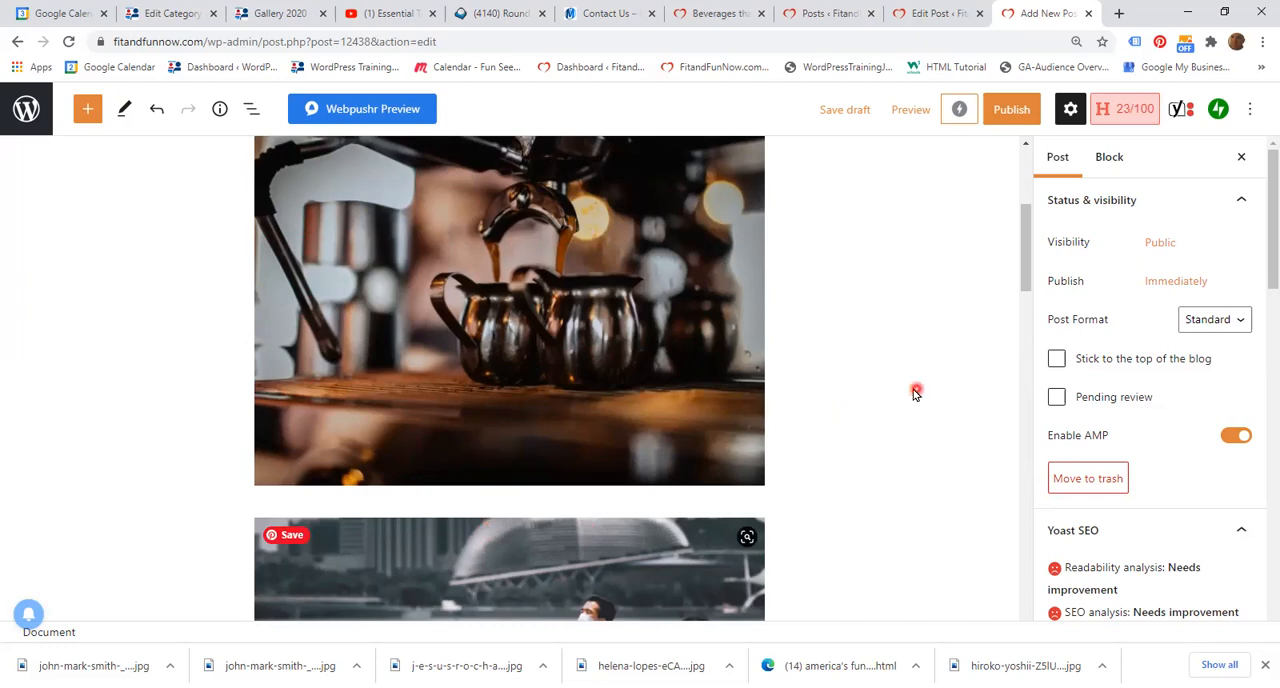
{"action": "scroll", "coordinate": [917, 390], "scroll_direction": "up", "scroll_amount": 5}
{"action": "scroll", "coordinate": [896, 409], "scroll_direction": "down", "scroll_amount": 3}
{"action": "scroll", "coordinate": [896, 409], "scroll_direction": "up", "scroll_amount": 1}
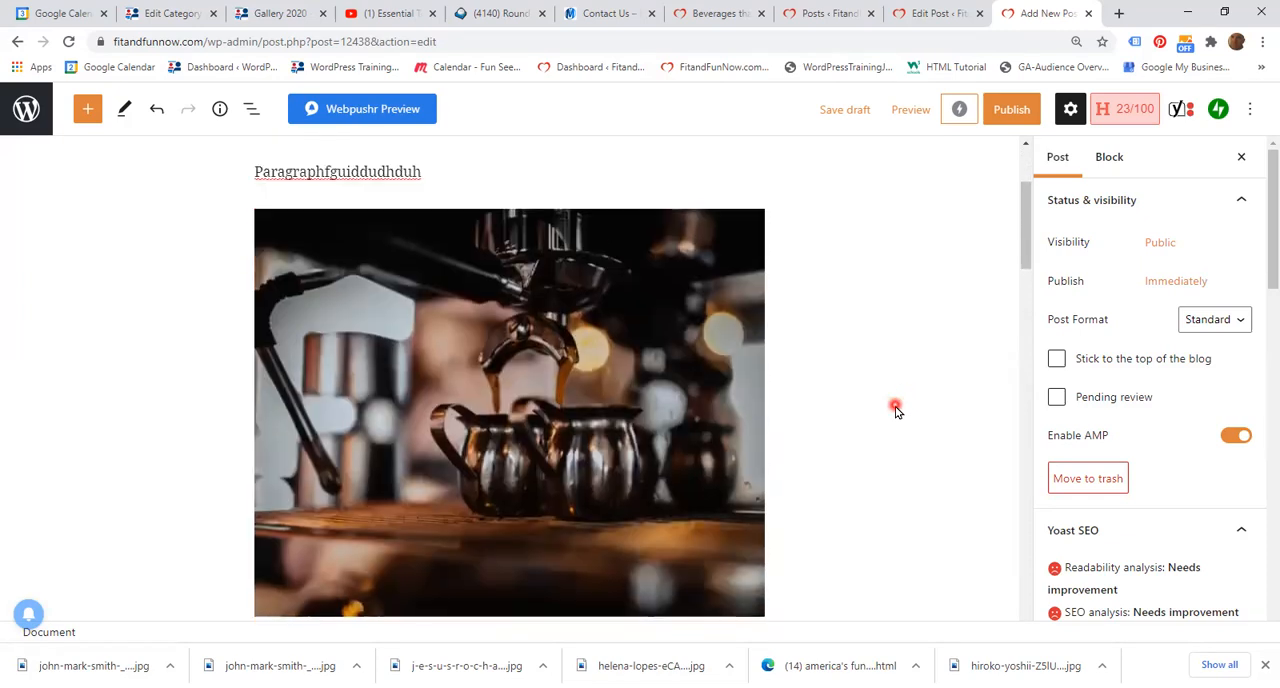
{"action": "left_click", "coordinate": [261, 150]}
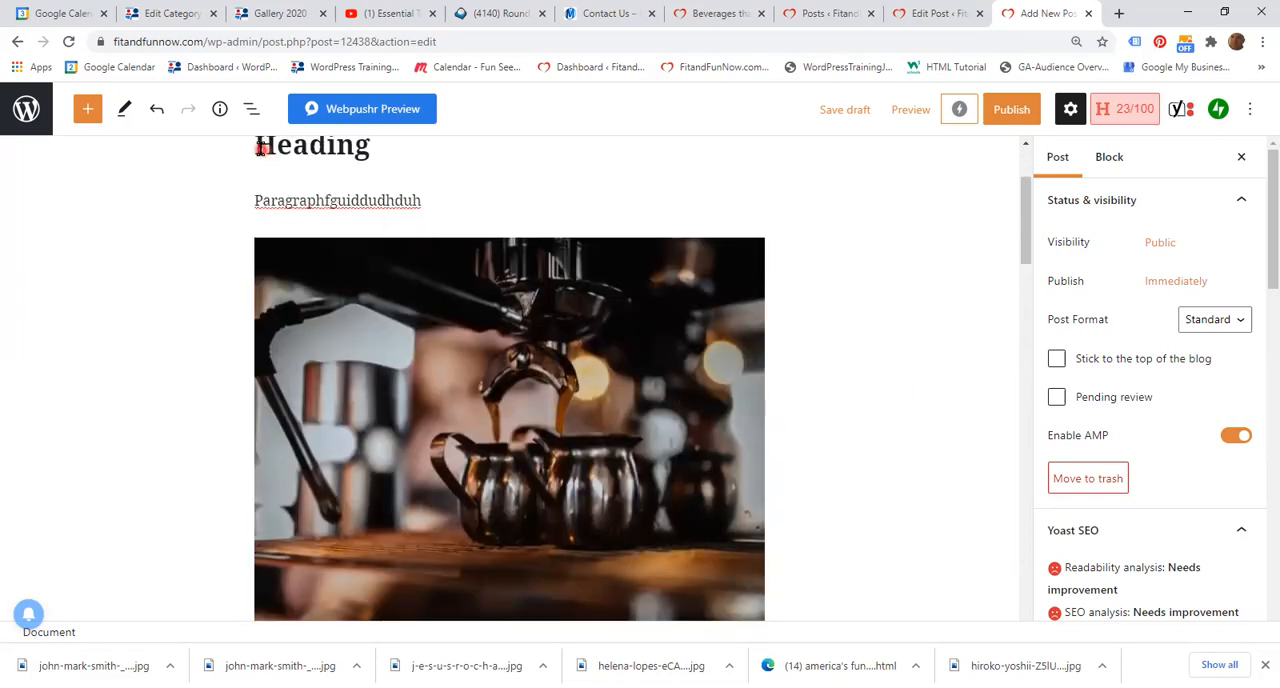
{"action": "left_click_drag", "start_coordinate": [258, 147], "coordinate": [530, 392]}
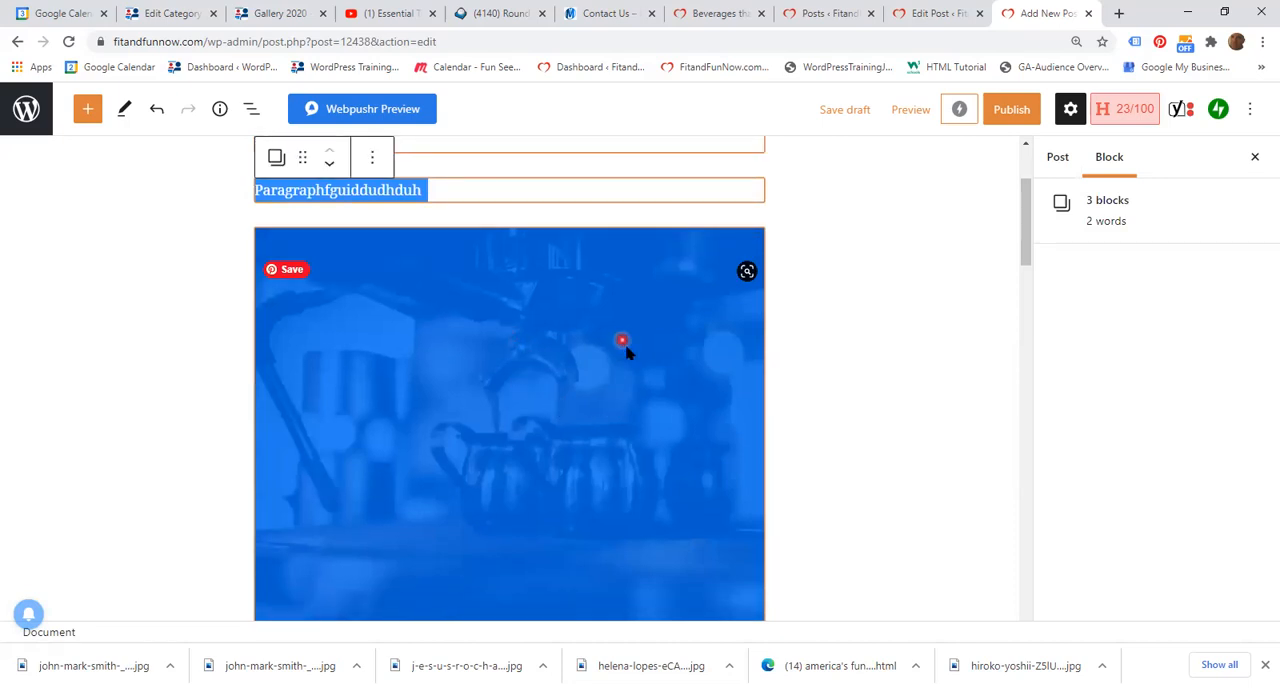
{"action": "scroll", "coordinate": [661, 364], "scroll_direction": "up", "scroll_amount": 1}
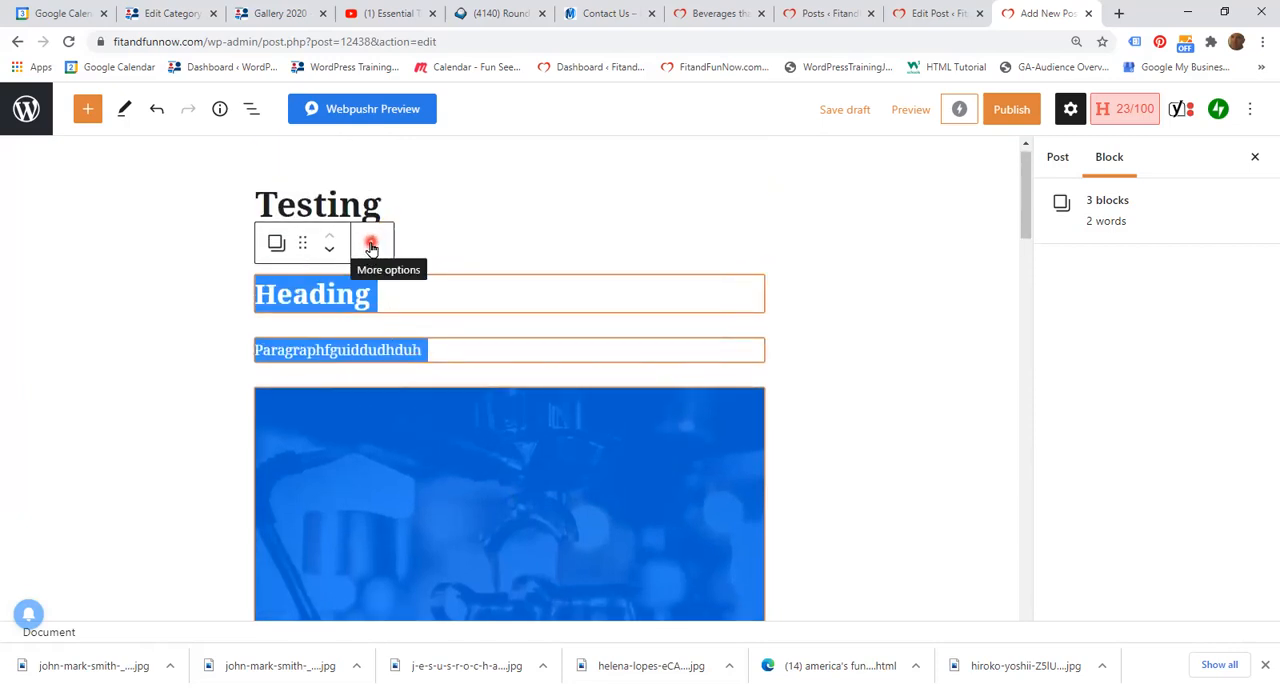
{"action": "left_click", "coordinate": [371, 246]}
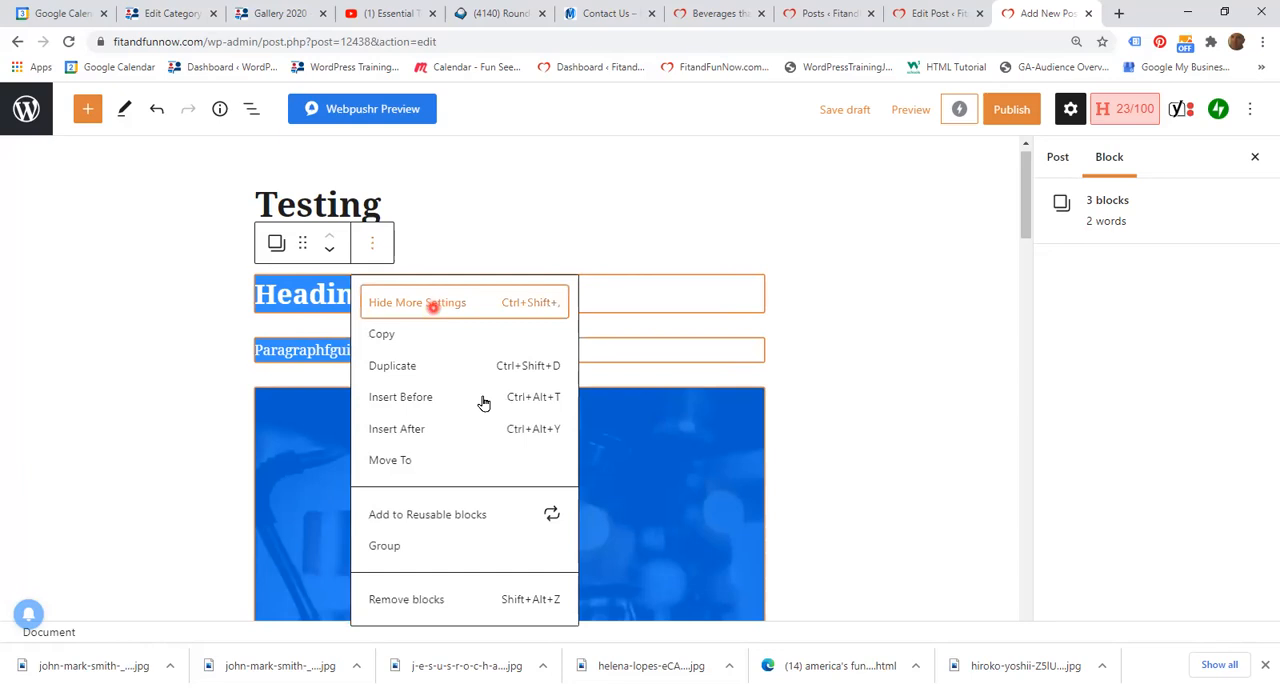
{"action": "left_click", "coordinate": [384, 339]}
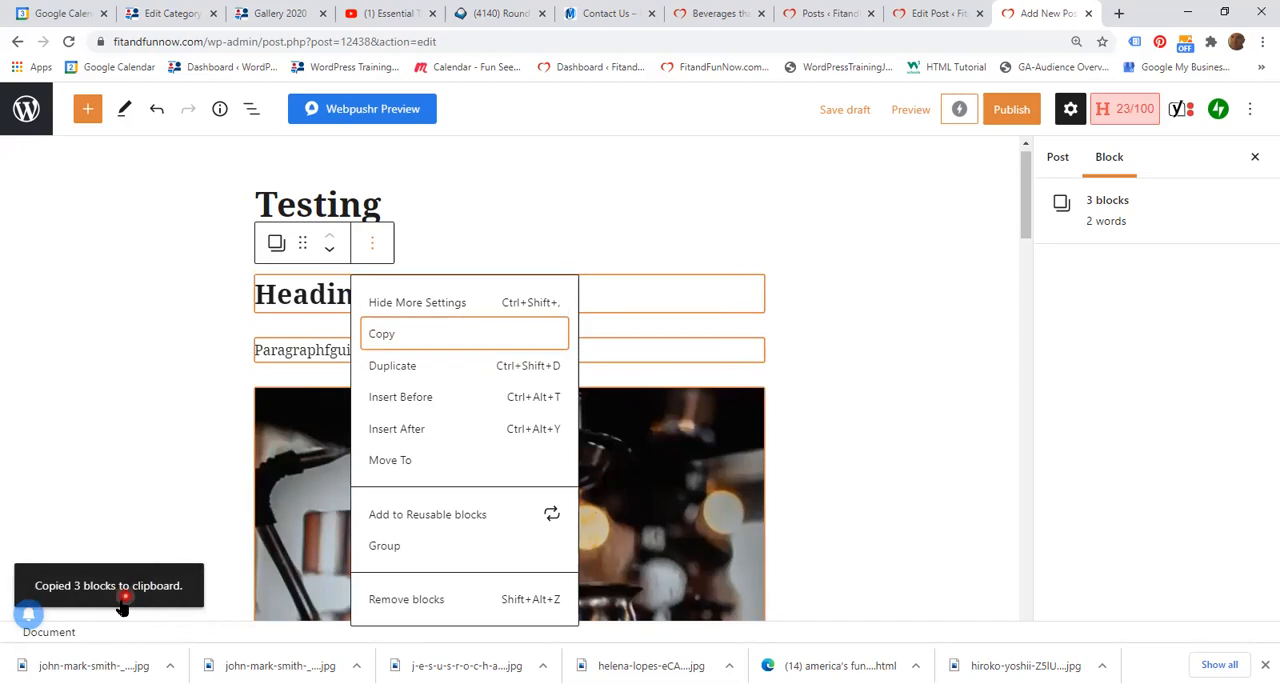
{"action": "left_click", "coordinate": [925, 447]}
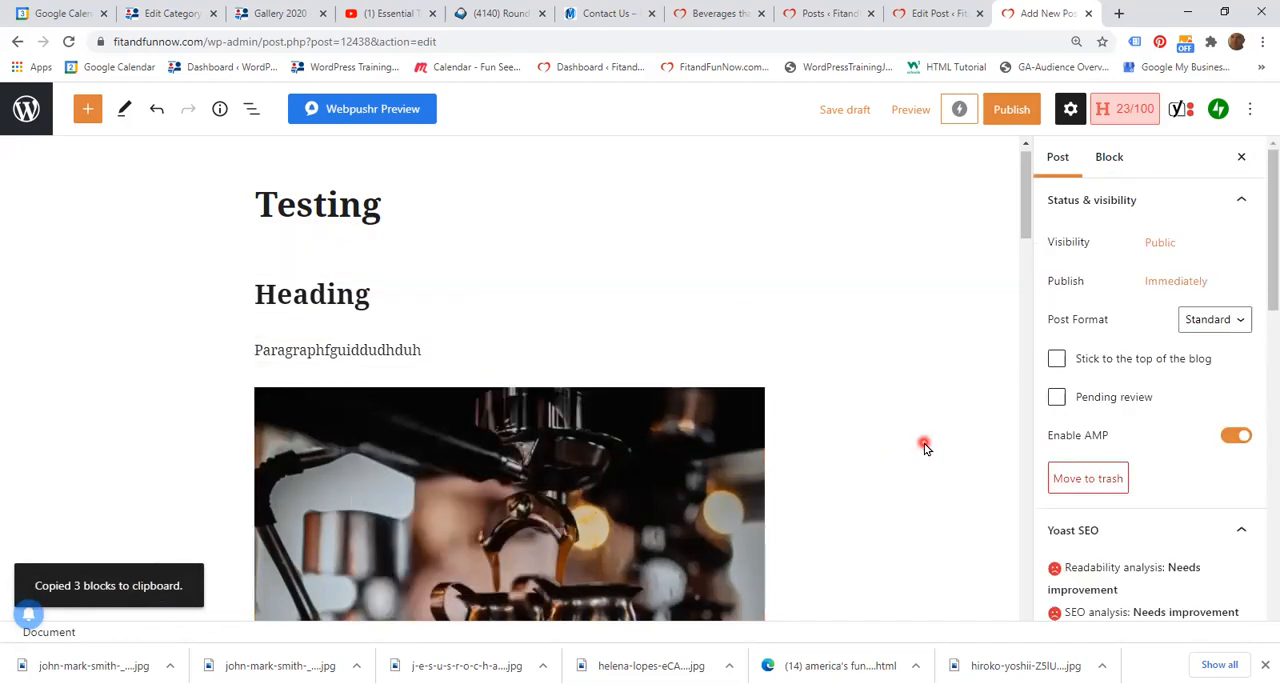
Step: Paste the copied heading, paragraph and coffee image blocks into a new paragraph block between the coffee photo and the masked couple photo
{"action": "scroll", "coordinate": [926, 445], "scroll_direction": "down", "scroll_amount": 6}
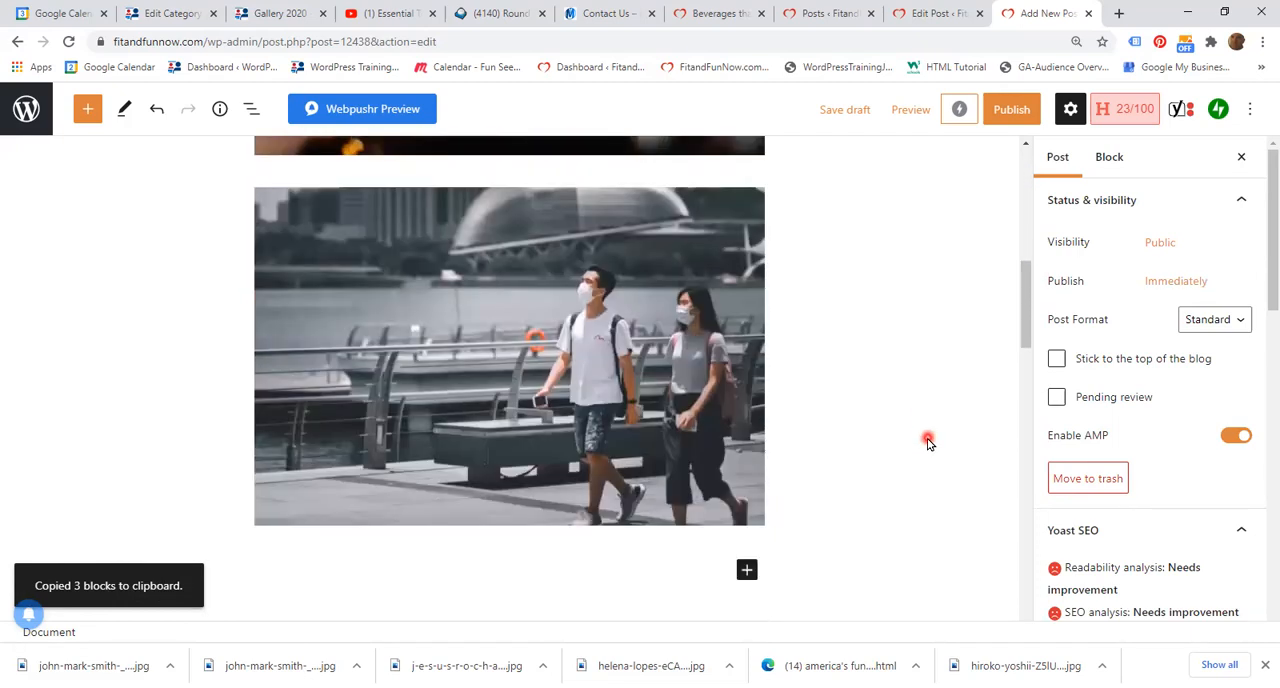
{"action": "scroll", "coordinate": [926, 445], "scroll_direction": "up", "scroll_amount": 2}
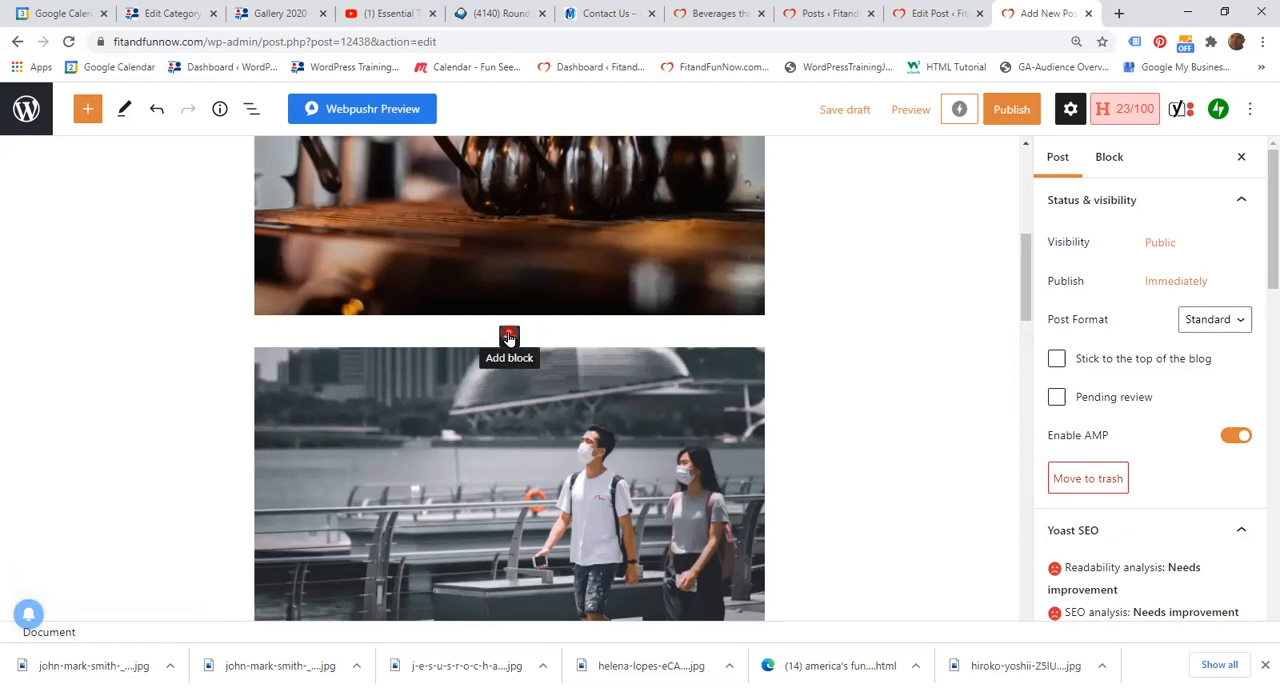
{"action": "left_click", "coordinate": [509, 336]}
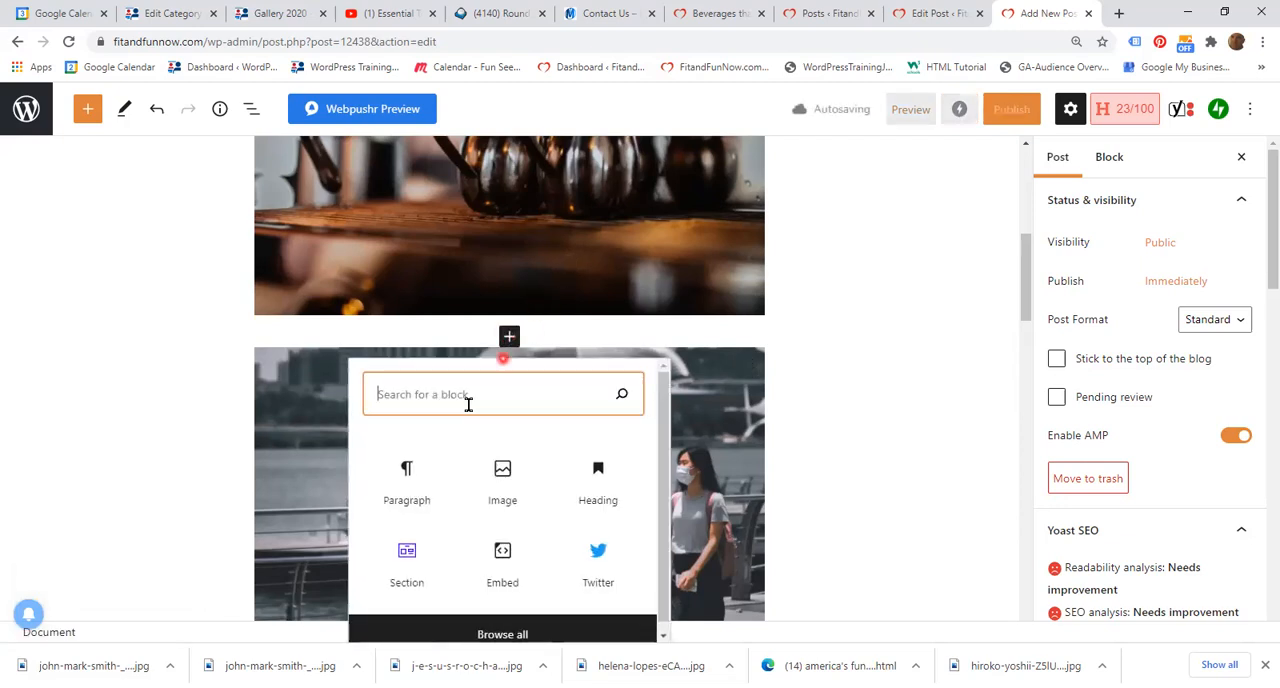
{"action": "left_click", "coordinate": [405, 479]}
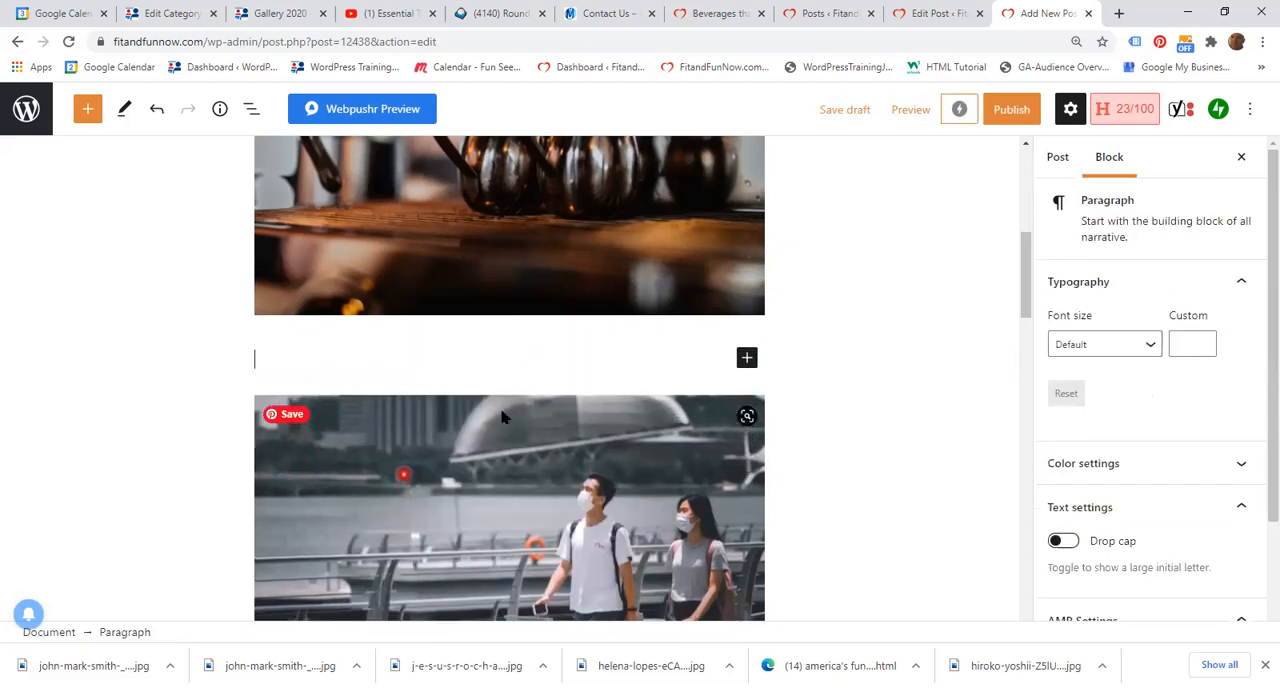
{"action": "right_click", "coordinate": [313, 358]}
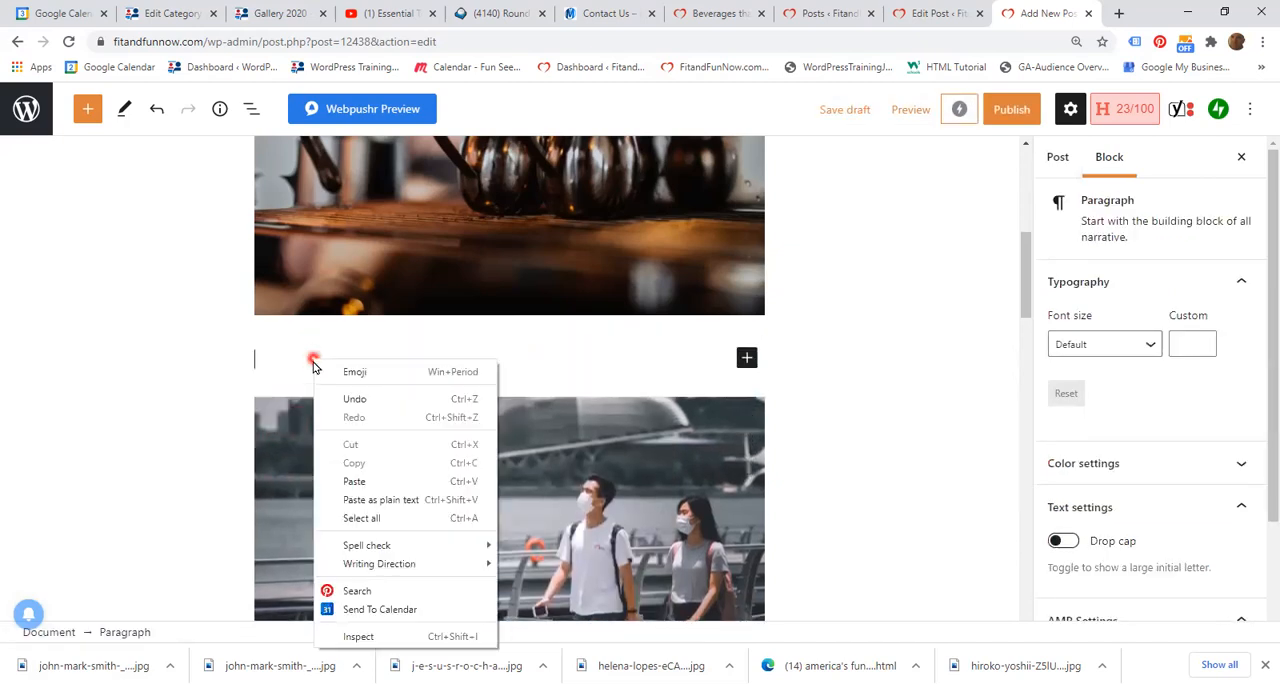
{"action": "left_click", "coordinate": [349, 478]}
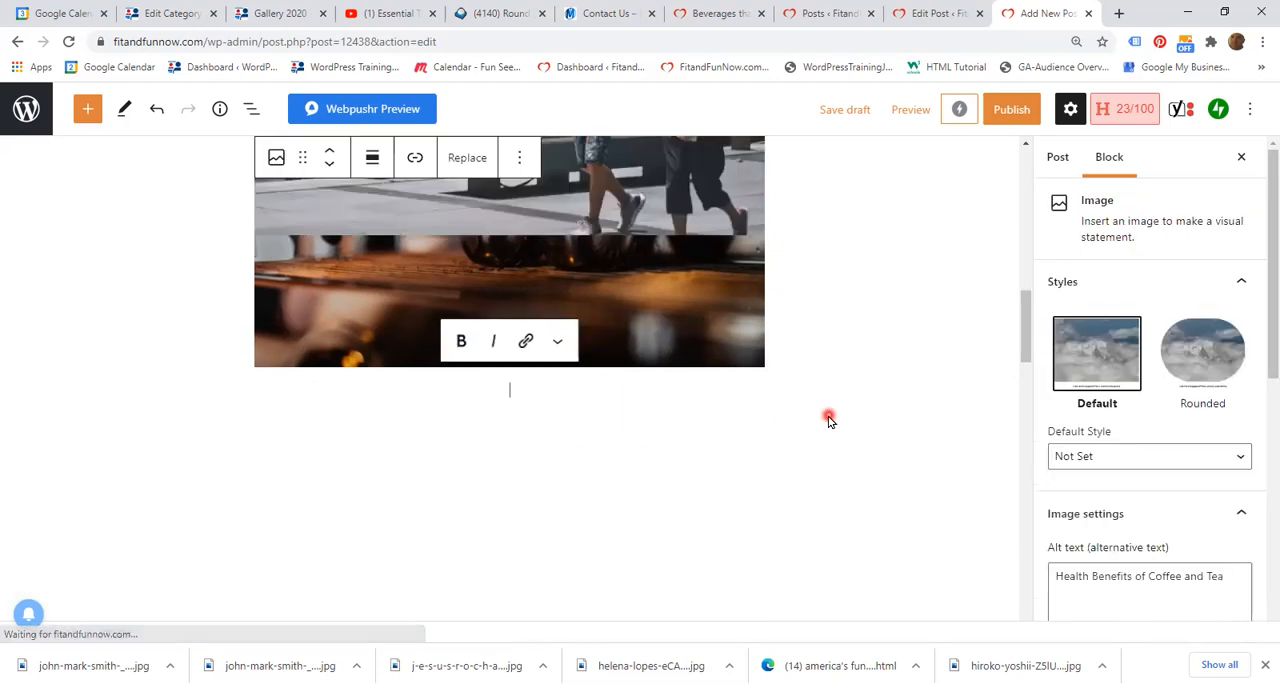
Step: Examine the post from the title down to check the pasted heading, paragraph and image blocks beneath the first coffee photo
{"action": "scroll", "coordinate": [875, 422], "scroll_direction": "up", "scroll_amount": 5}
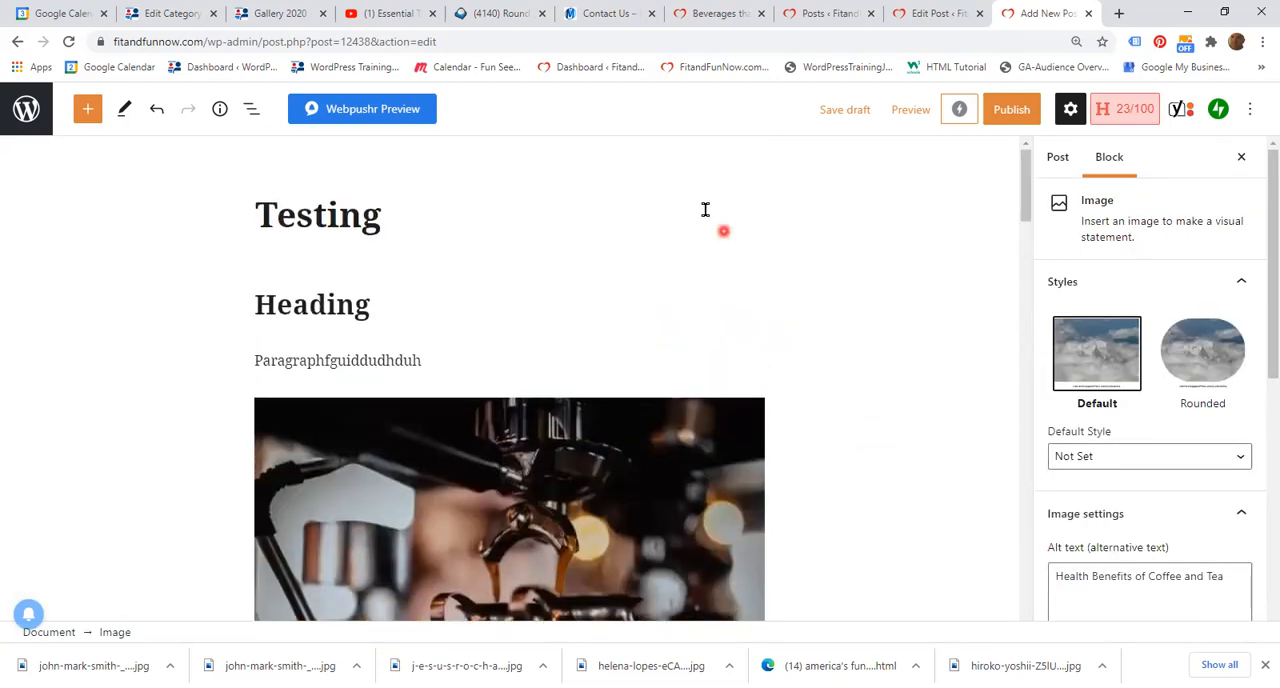
{"action": "scroll", "coordinate": [497, 357], "scroll_direction": "down", "scroll_amount": 3}
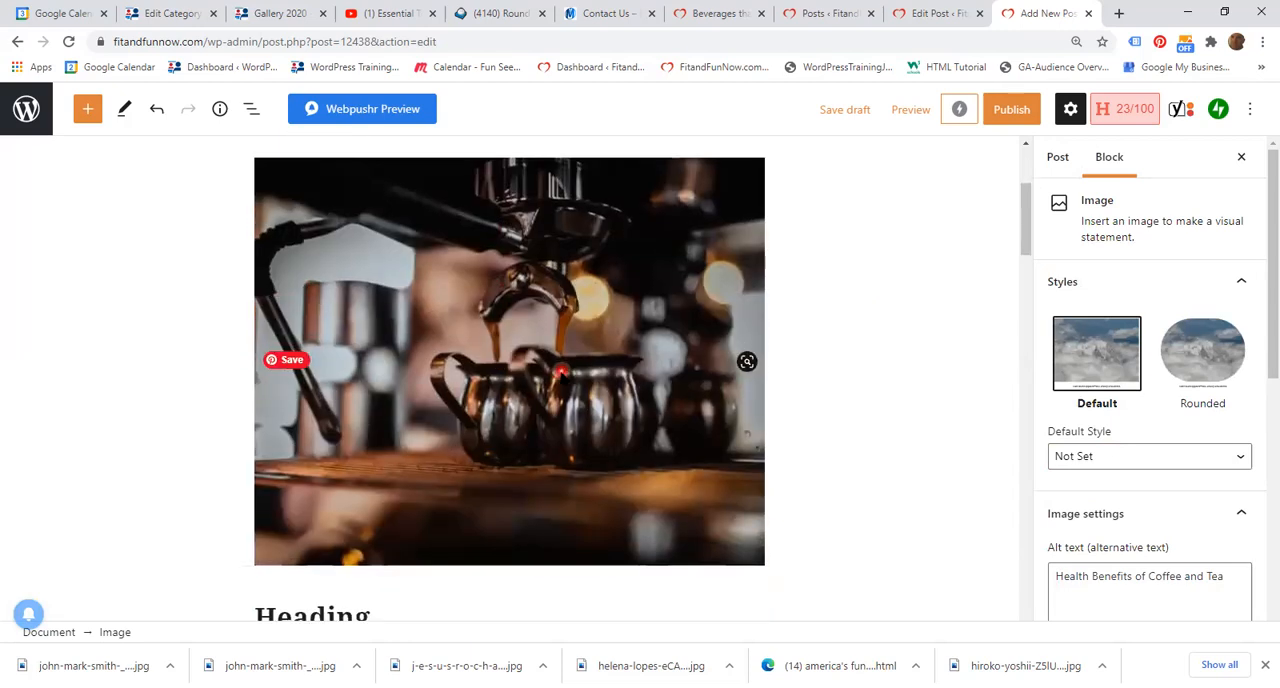
{"action": "scroll", "coordinate": [561, 372], "scroll_direction": "down", "scroll_amount": 3}
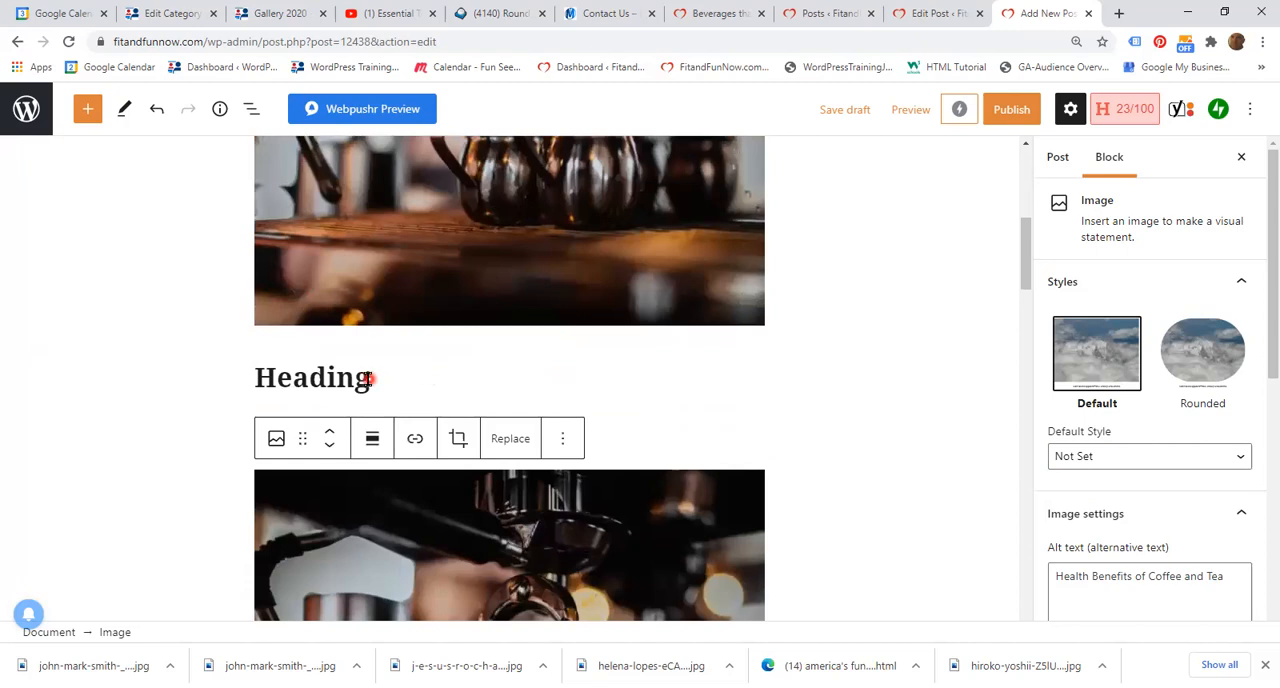
{"action": "left_click", "coordinate": [760, 383]}
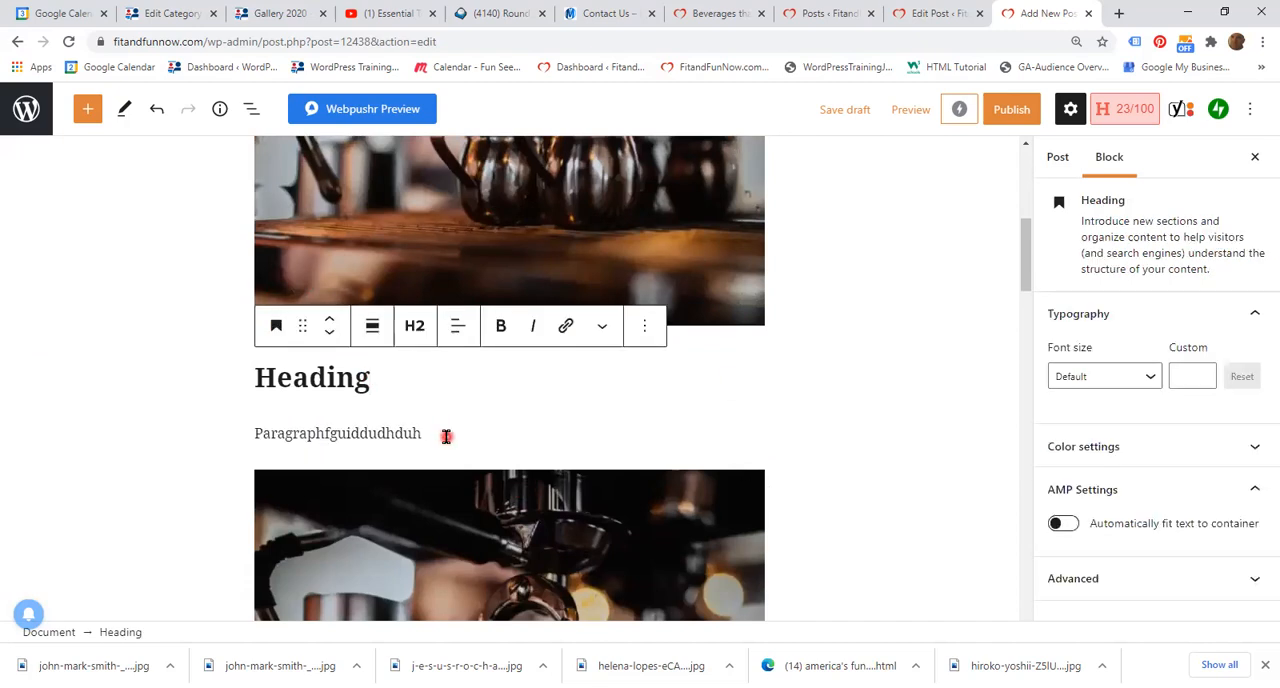
{"action": "scroll", "coordinate": [605, 451], "scroll_direction": "down", "scroll_amount": 2}
{"action": "scroll", "coordinate": [605, 451], "scroll_direction": "down", "scroll_amount": 4}
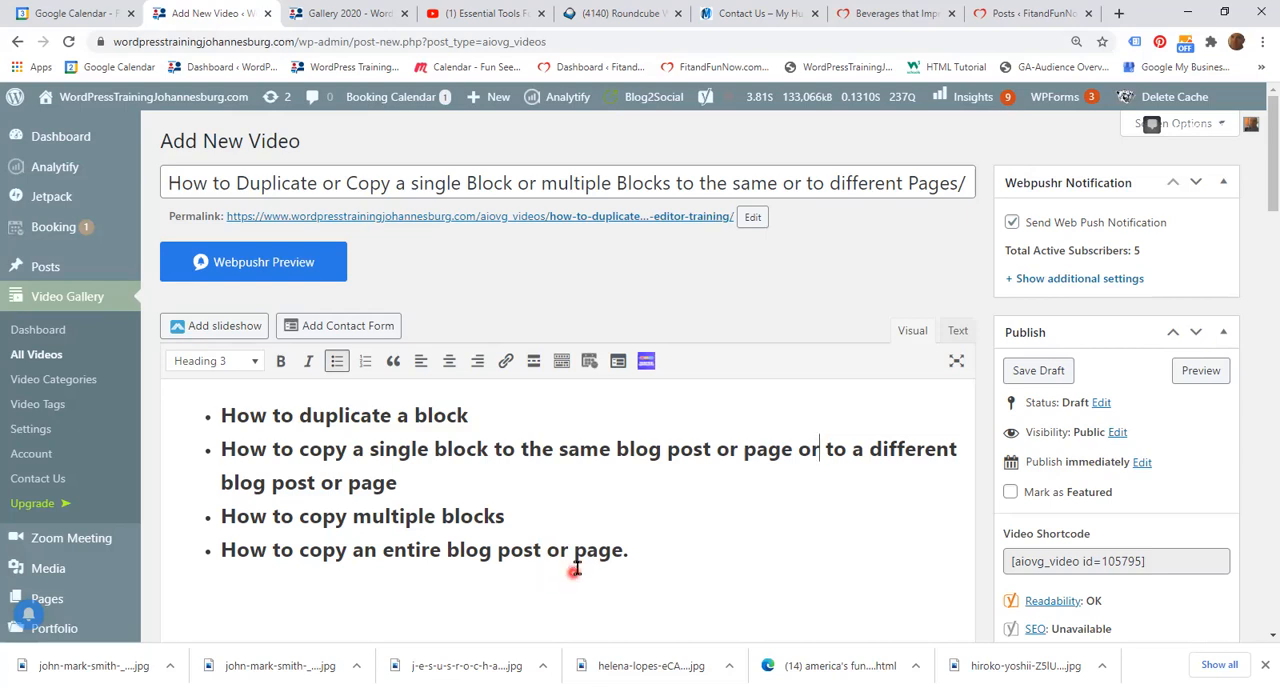
Step: Switch to the FitandFunNow posts list and copy the entire "Beverages that Improve your Brain" post into a new post
{"action": "left_click", "coordinate": [1023, 26]}
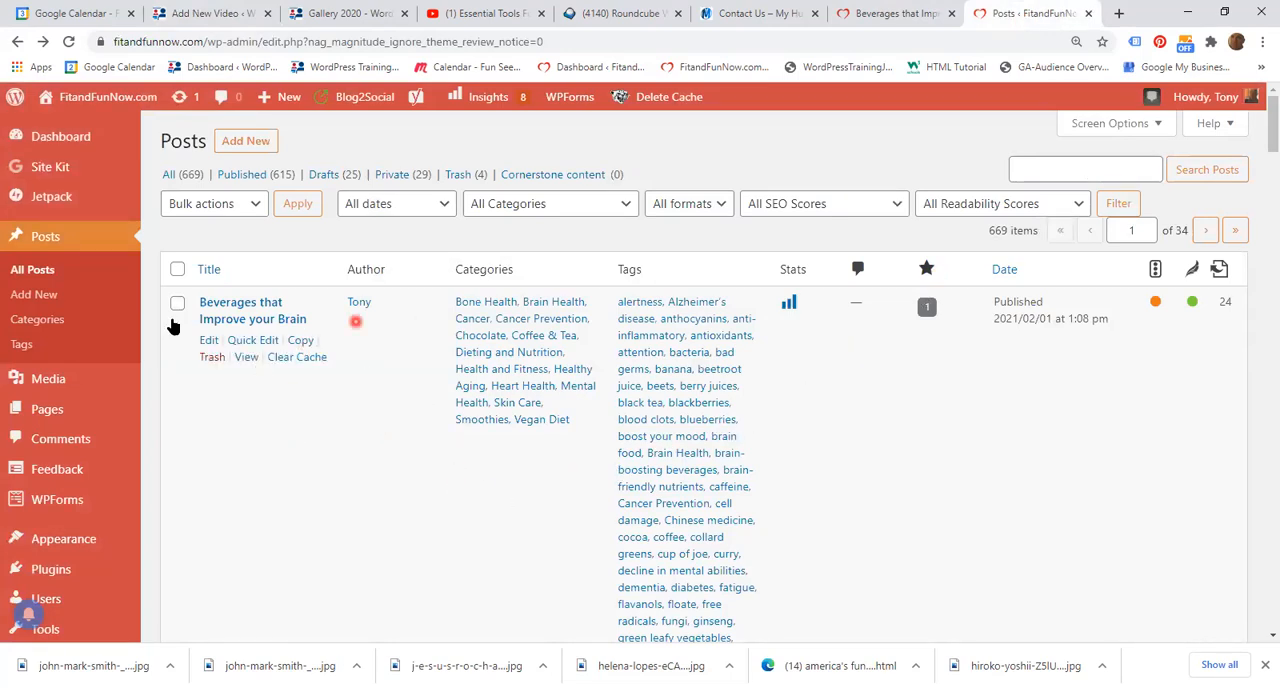
{"action": "left_click", "coordinate": [70, 272]}
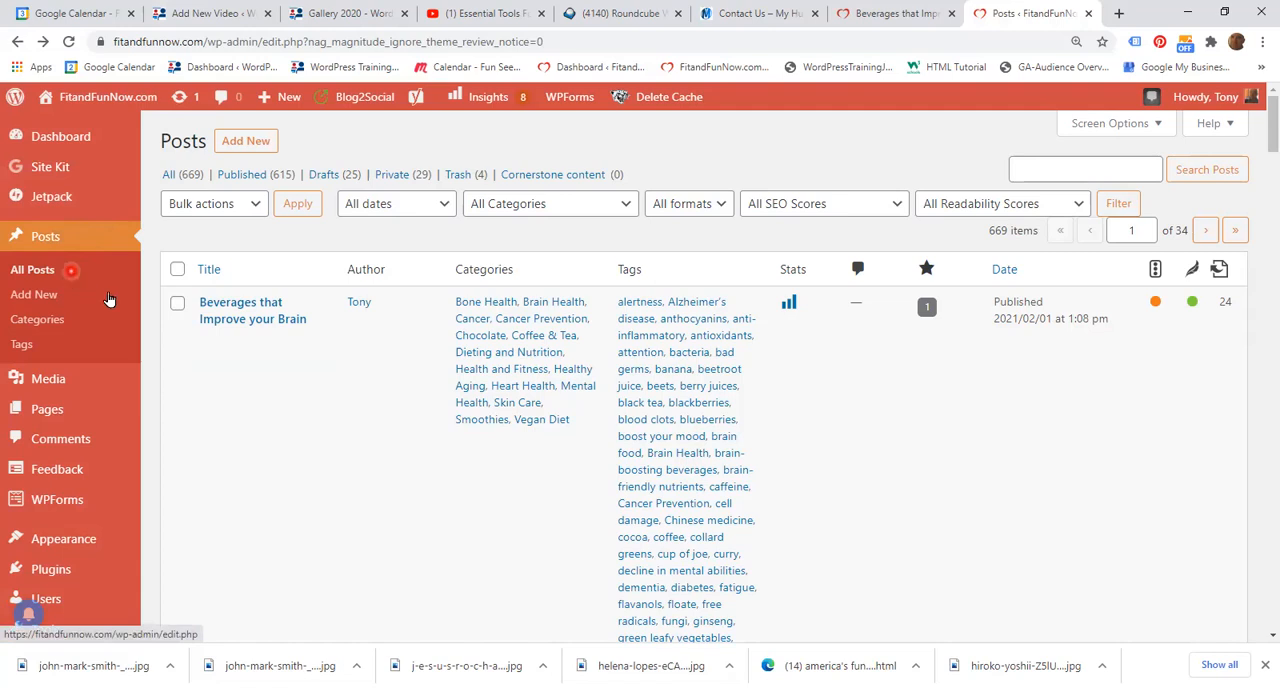
{"action": "mouse_move", "coordinate": [205, 330]}
{"action": "left_click", "coordinate": [315, 322]}
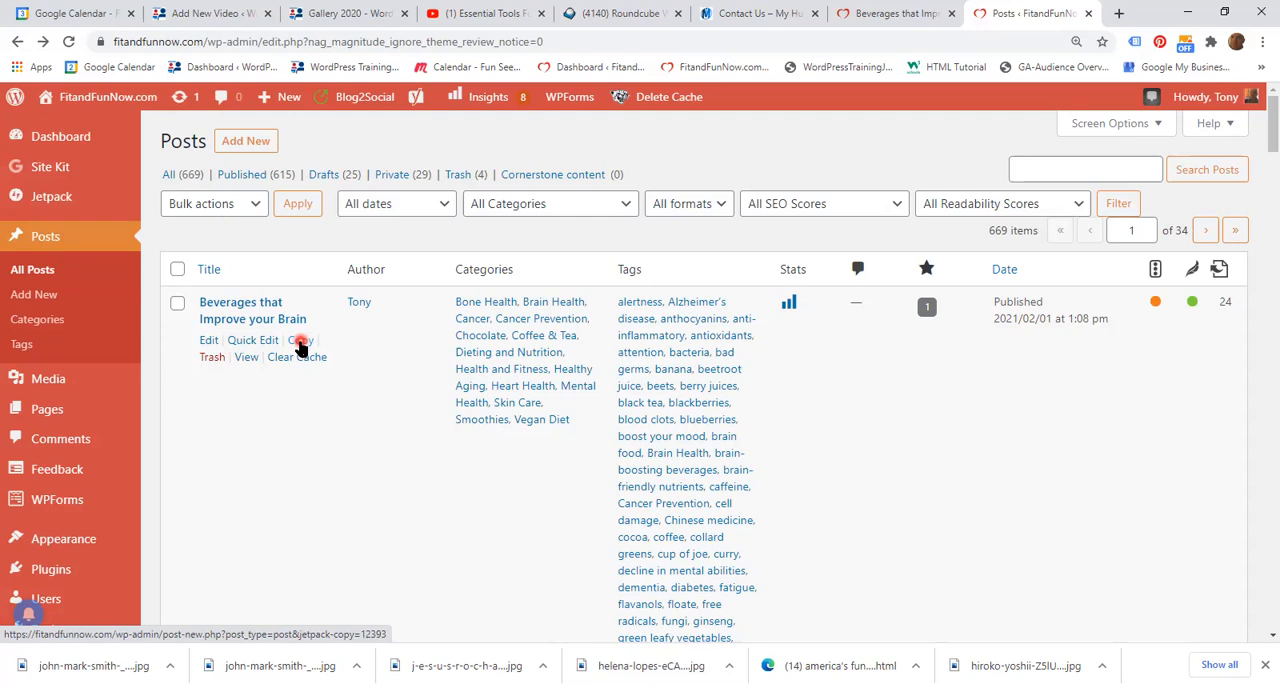
{"action": "left_click", "coordinate": [300, 342]}
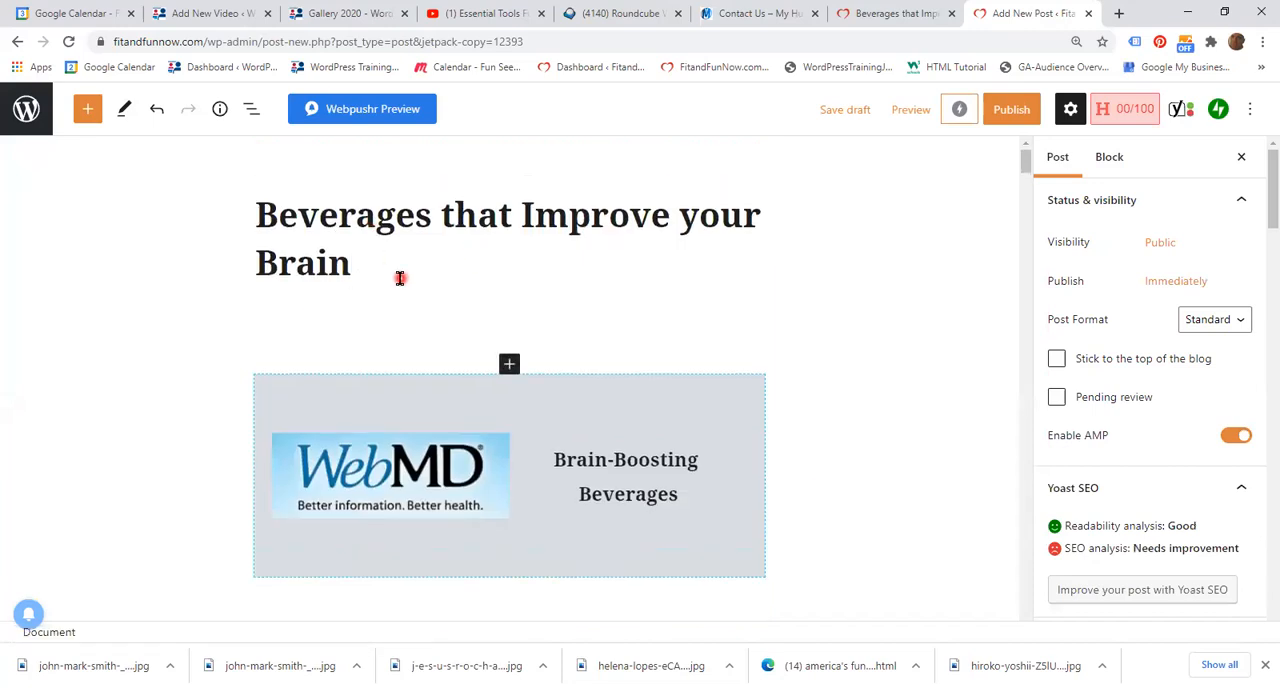
Step: Replace the copied post's title with "Testing" and save the post as a draft
{"action": "key", "text": "BackSpace"}
{"action": "key", "text": "BackSpace"}
{"action": "key", "text": "BackSpace"}
{"action": "key", "text": "BackSpace"}
{"action": "key", "text": "BackSpace"}
{"action": "key", "text": "BackSpace"}
{"action": "key", "text": "BackSpace"}
{"action": "key", "text": "BackSpace"}
{"action": "key", "text": "BackSpace"}
{"action": "key", "text": "BackSpace"}
{"action": "key", "text": "BackSpace"}
{"action": "key", "text": "BackSpace"}
{"action": "key", "text": "BackSpace"}
{"action": "key", "text": "BackSpace"}
{"action": "key", "text": "BackSpace"}
{"action": "key", "text": "BackSpace"}
{"action": "key", "text": "BackSpace"}
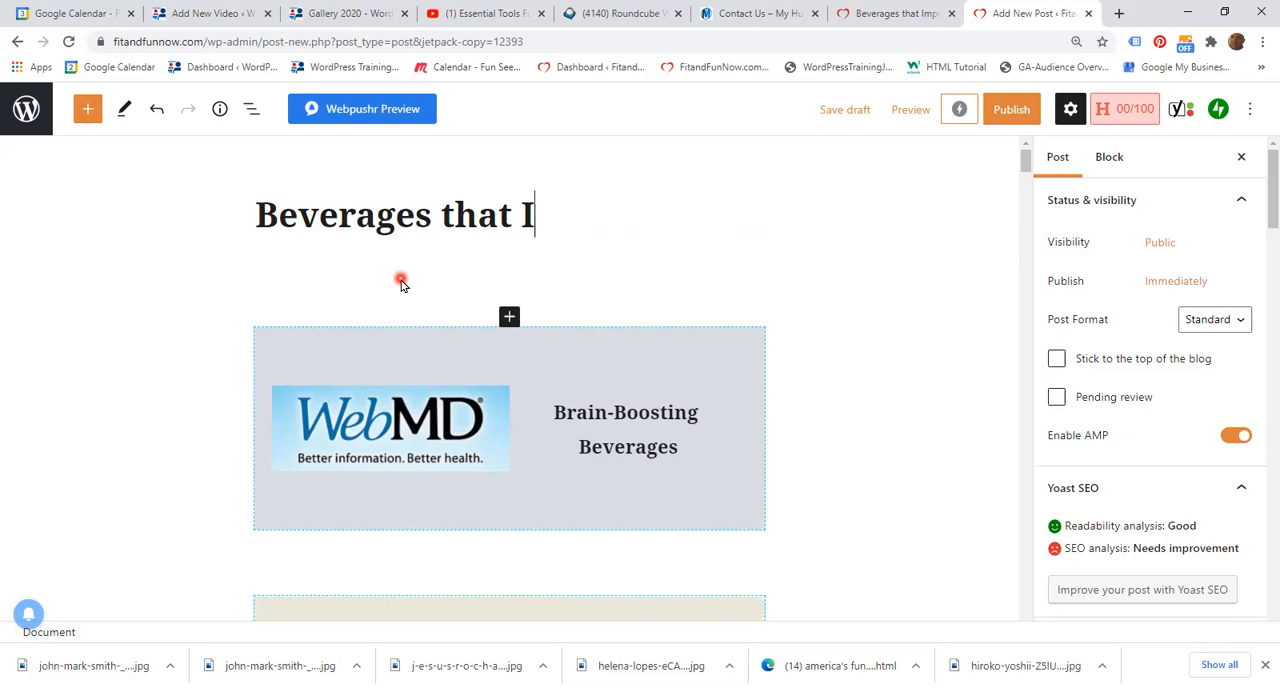
{"action": "key", "text": "BackSpace"}
{"action": "key", "text": "BackSpace"}
{"action": "key", "text": "BackSpace"}
{"action": "key", "text": "BackSpace"}
{"action": "key", "text": "BackSpace"}
{"action": "key", "text": "BackSpace"}
{"action": "key", "text": "BackSpace"}
{"action": "key", "text": "BackSpace"}
{"action": "key", "text": "BackSpace"}
{"action": "key", "text": "BackSpace"}
{"action": "key", "text": "BackSpace"}
{"action": "key", "text": "BackSpace"}
{"action": "key", "text": "BackSpace"}
{"action": "key", "text": "BackSpace"}
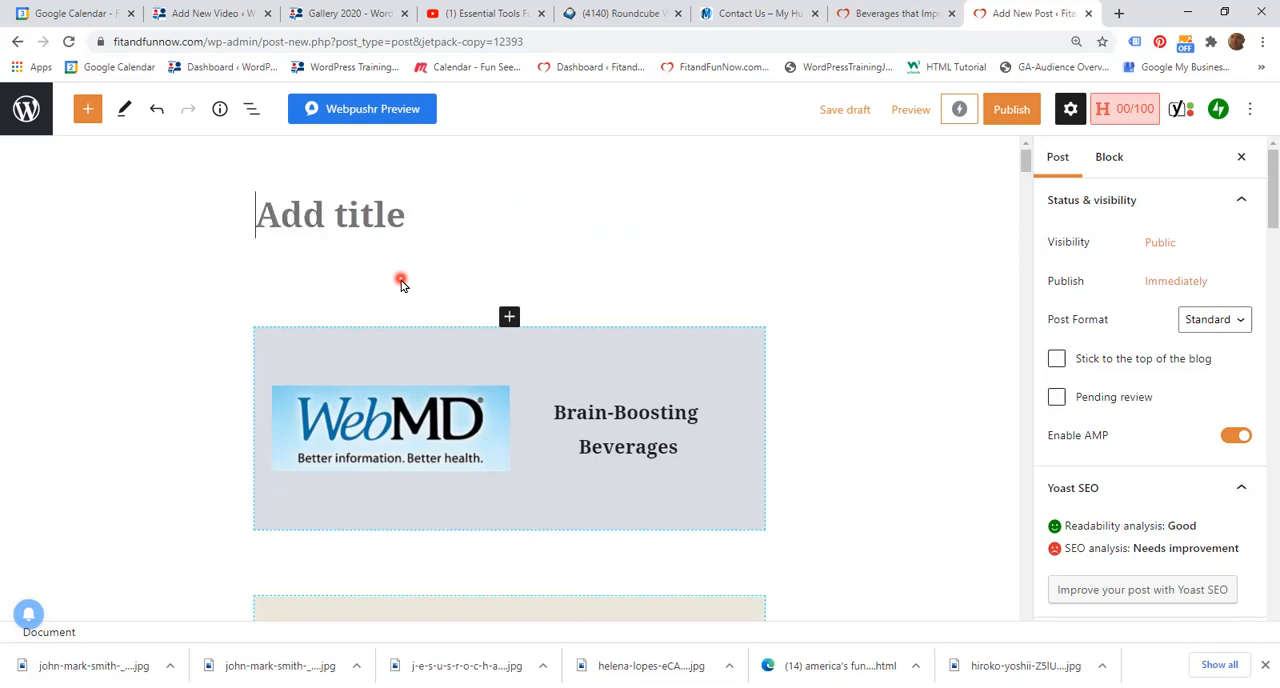
{"action": "type", "text": "T"}
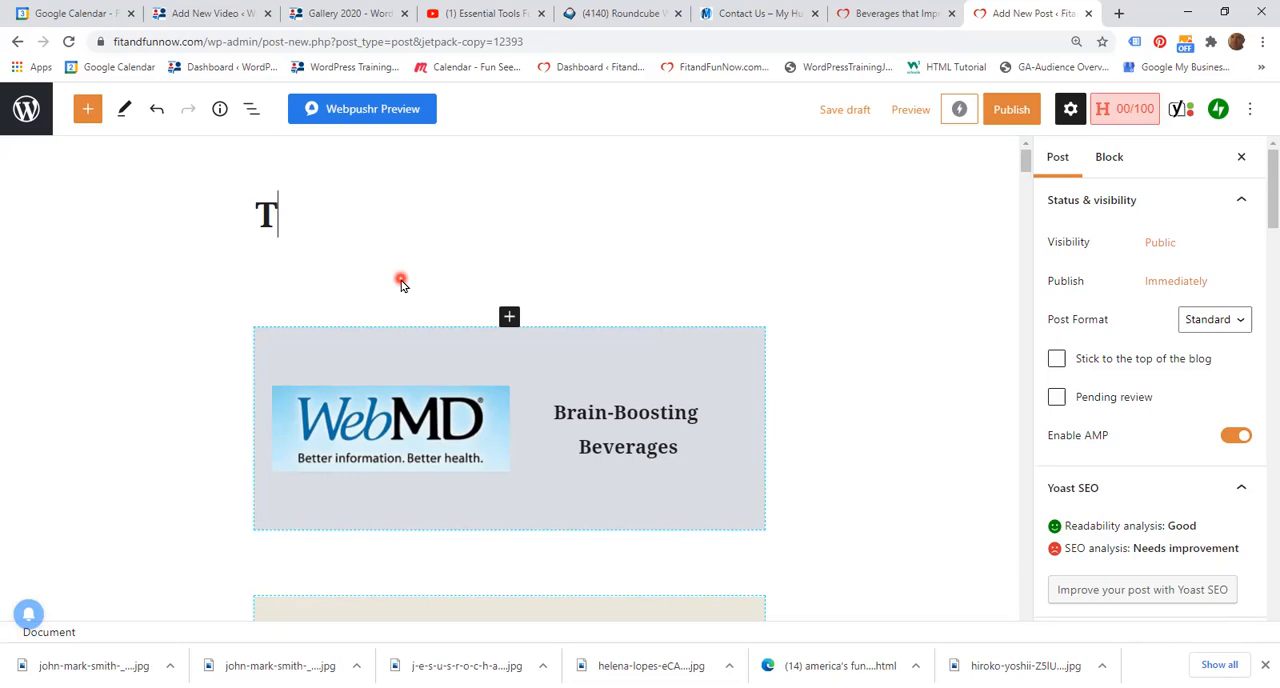
{"action": "type", "text": "esting"}
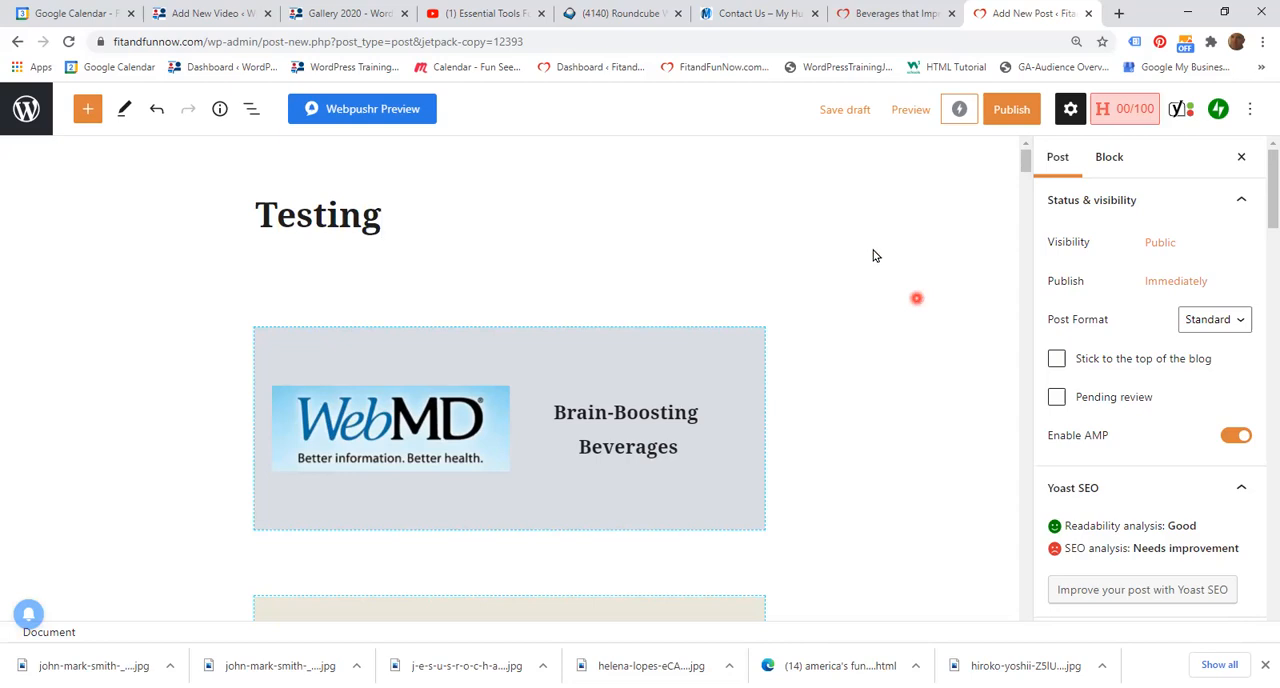
{"action": "left_click", "coordinate": [848, 112]}
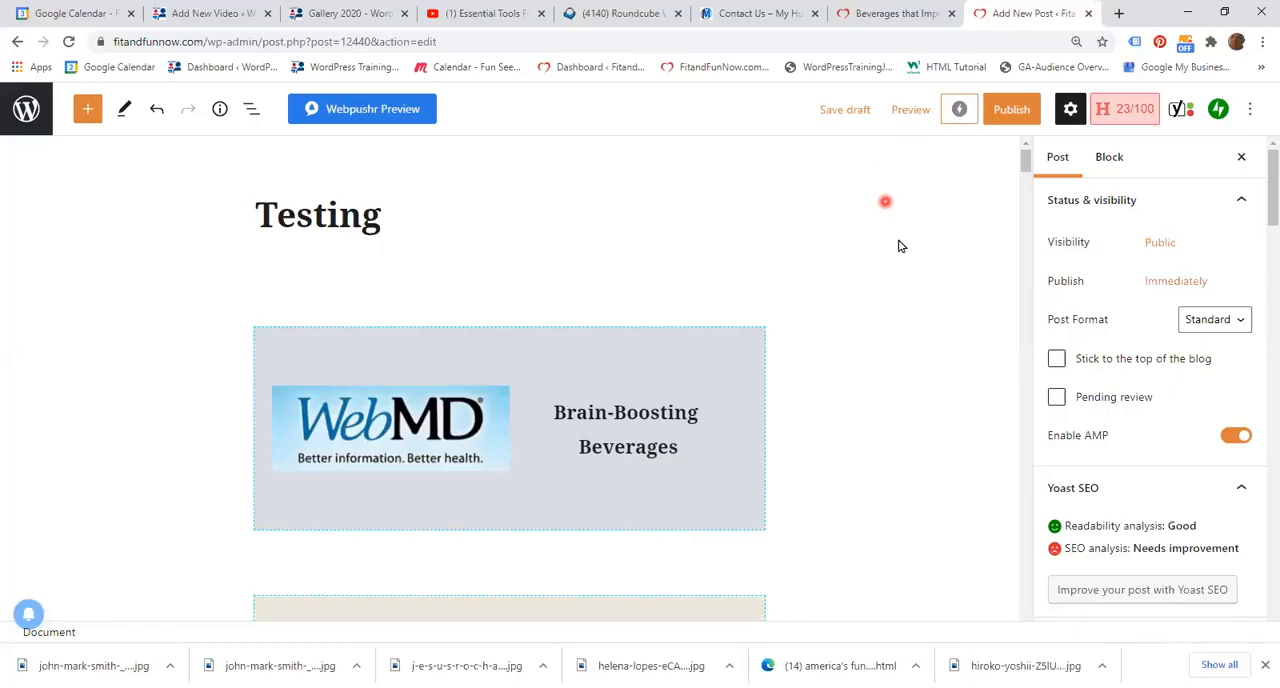
Step: Look through the duplicated post's content from the title through the beverage sections to the related posts carousel
{"action": "scroll", "coordinate": [897, 250], "scroll_direction": "down", "scroll_amount": 5}
{"action": "scroll", "coordinate": [897, 270], "scroll_direction": "down", "scroll_amount": 15}
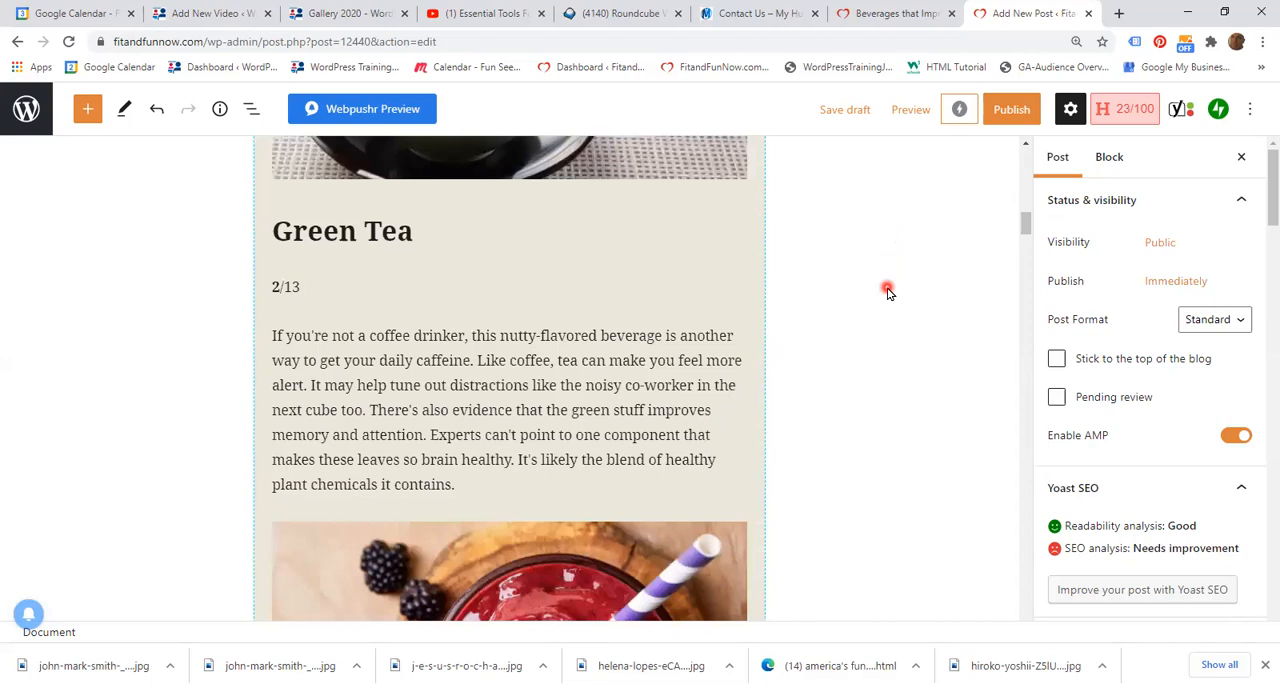
{"action": "scroll", "coordinate": [937, 341], "scroll_direction": "down", "scroll_amount": 15}
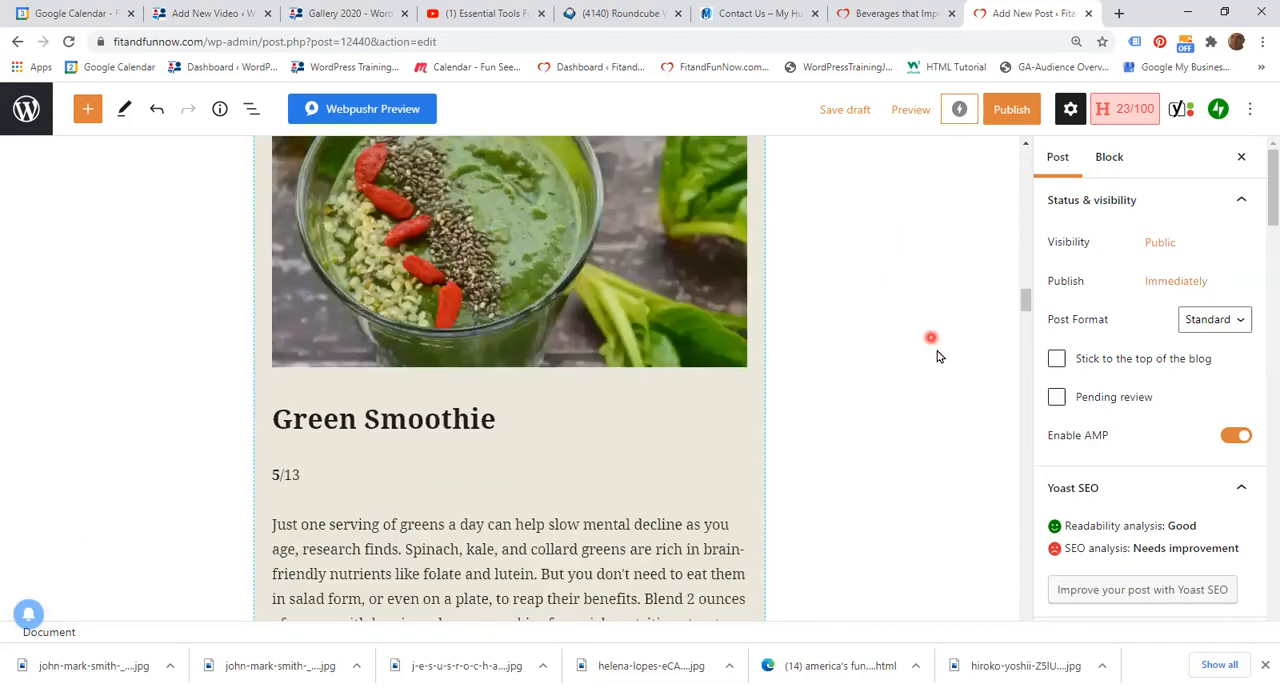
{"action": "scroll", "coordinate": [933, 455], "scroll_direction": "down", "scroll_amount": 5}
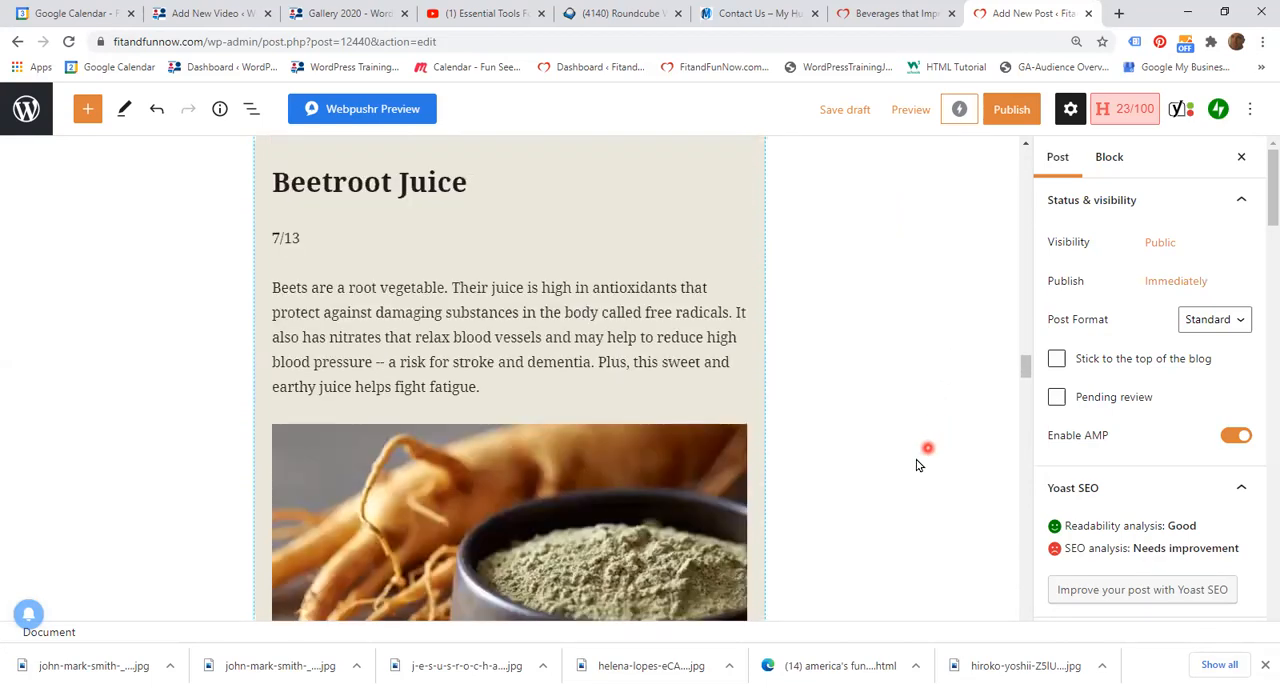
{"action": "scroll", "coordinate": [914, 462], "scroll_direction": "down", "scroll_amount": 12}
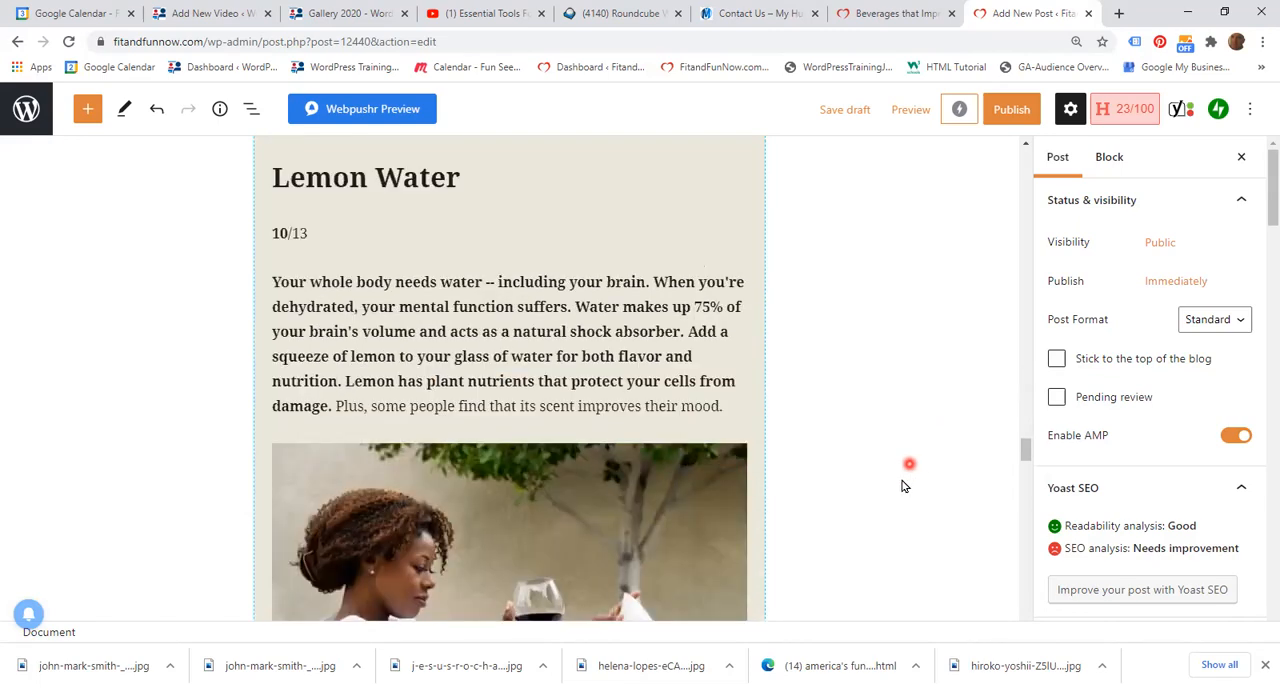
{"action": "scroll", "coordinate": [906, 500], "scroll_direction": "down", "scroll_amount": 8}
{"action": "scroll", "coordinate": [945, 543], "scroll_direction": "down", "scroll_amount": 15}
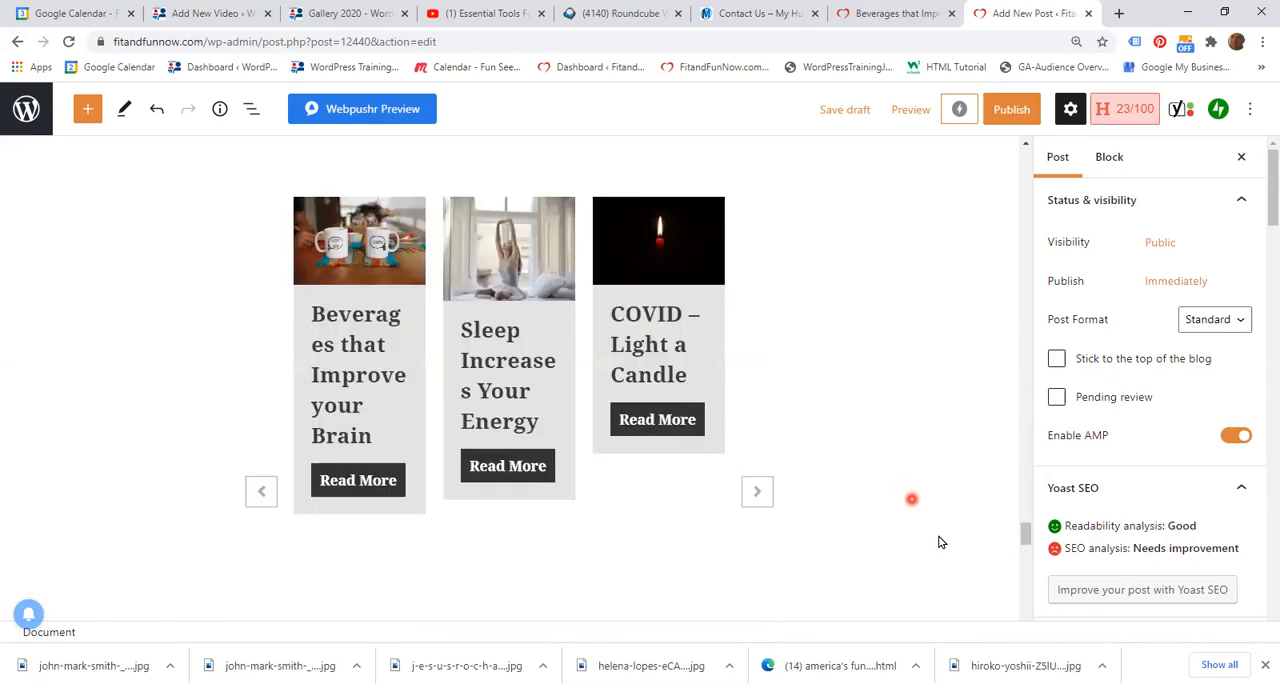
{"action": "scroll", "coordinate": [940, 541], "scroll_direction": "up", "scroll_amount": 2}
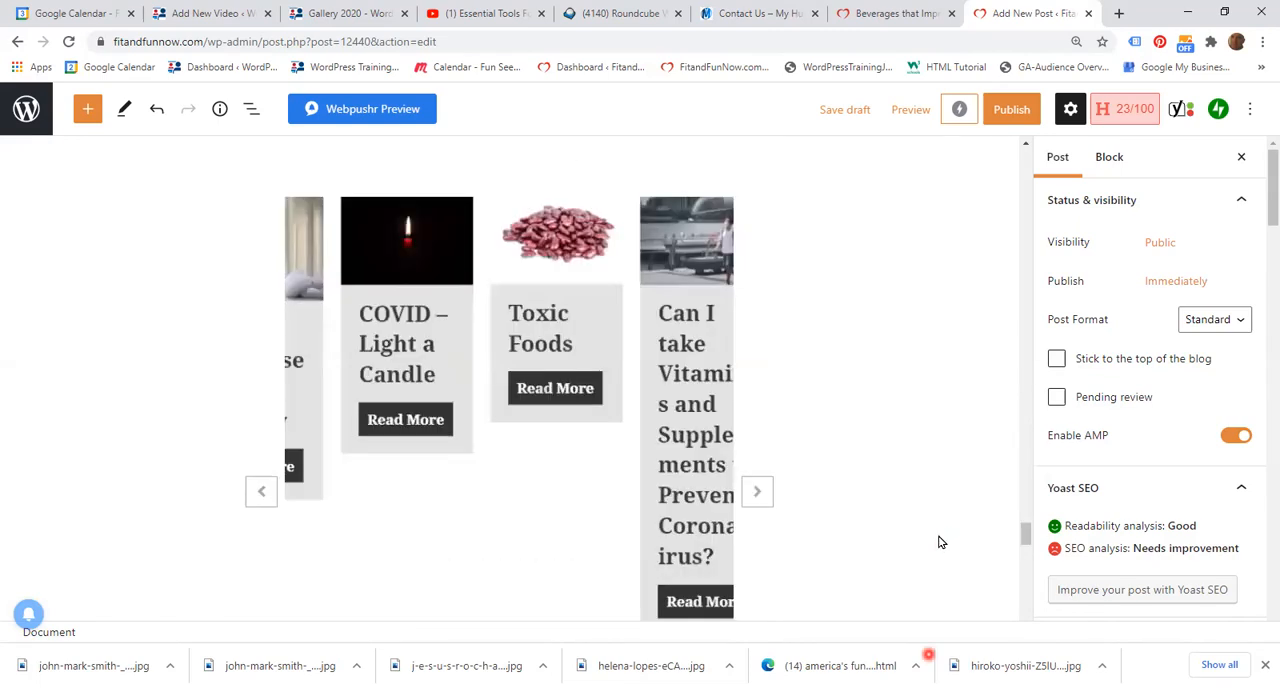
Step: View the published "Beverages that Improve your Brain" page and return to the Testing draft to compare its opening sections
{"action": "left_click", "coordinate": [899, 18]}
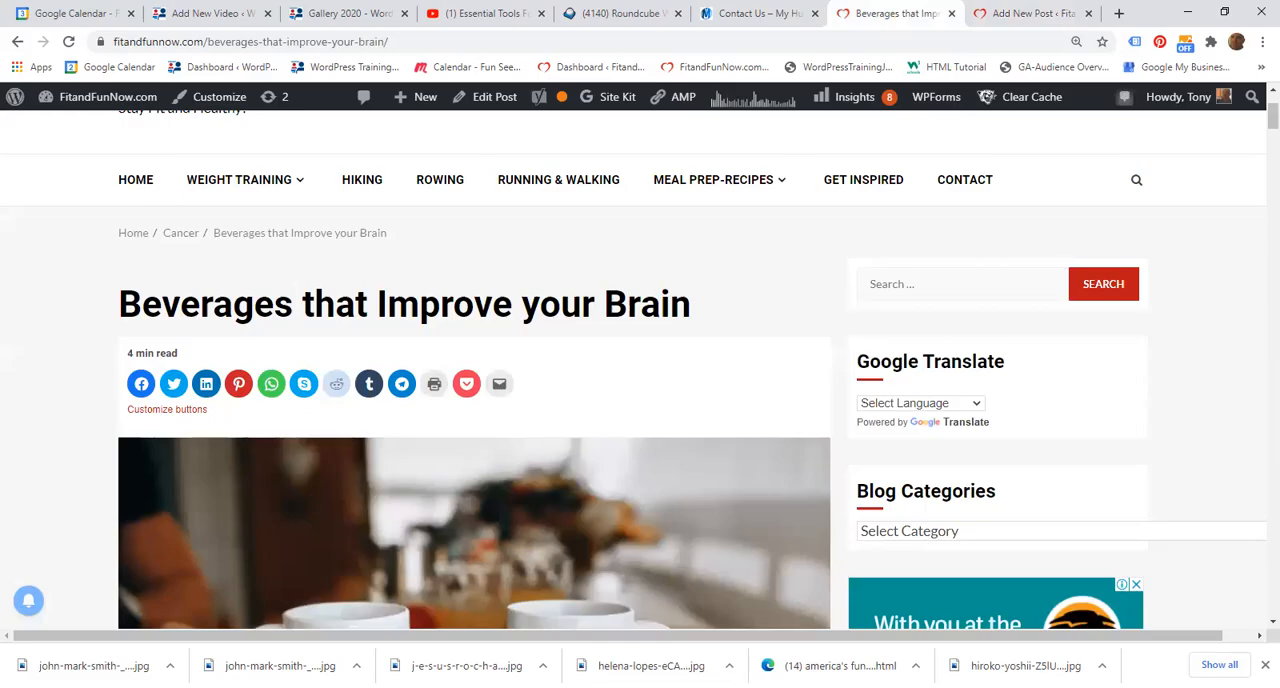
{"action": "key", "text": "ctrl+Tab"}
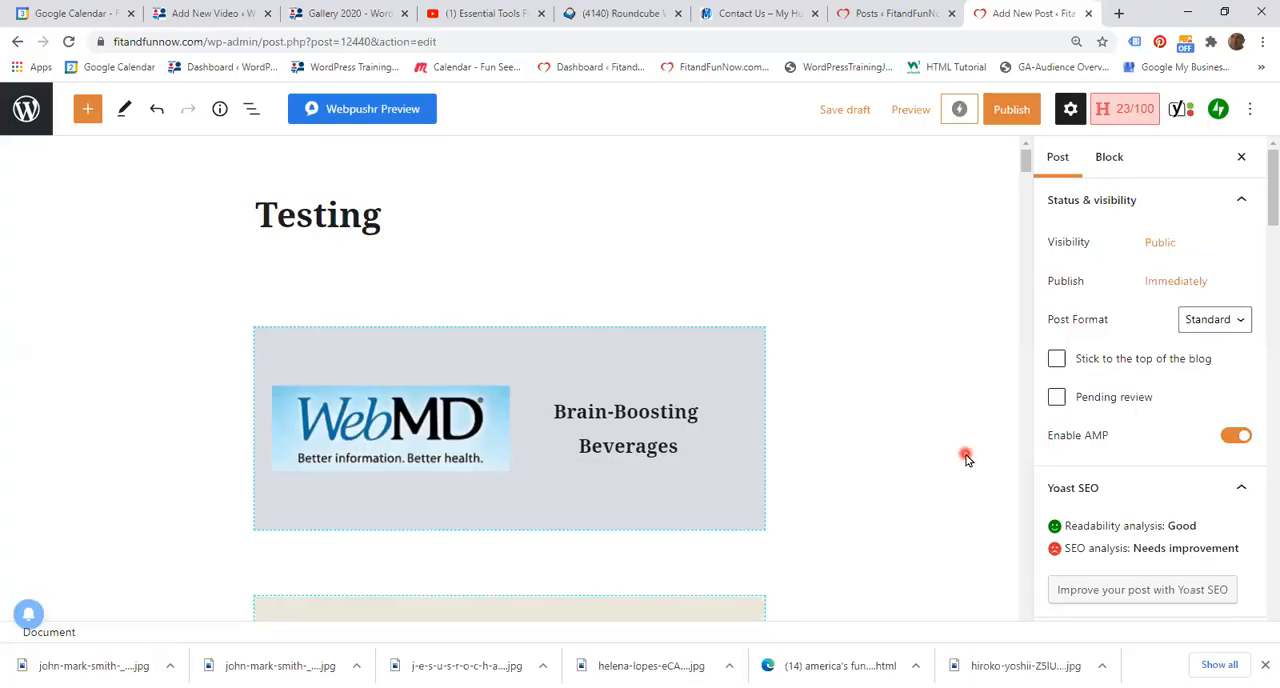
{"action": "scroll", "coordinate": [955, 452], "scroll_direction": "down", "scroll_amount": 5}
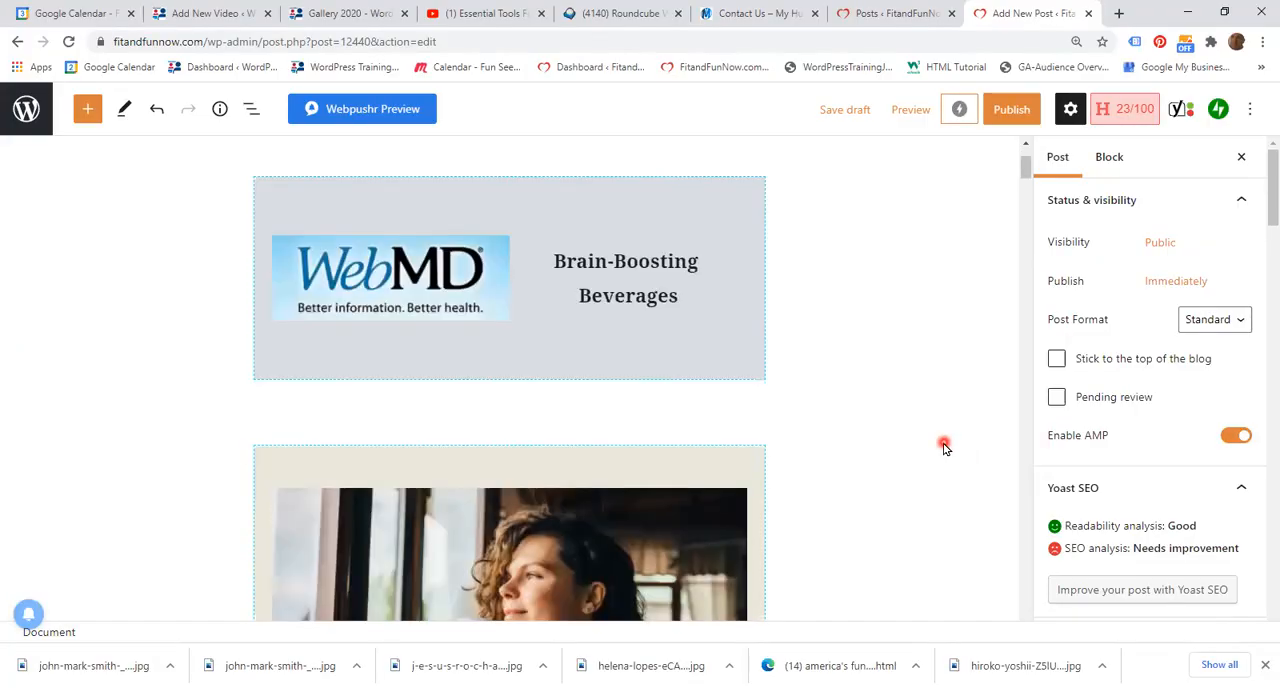
{"action": "scroll", "coordinate": [943, 447], "scroll_direction": "down", "scroll_amount": 12}
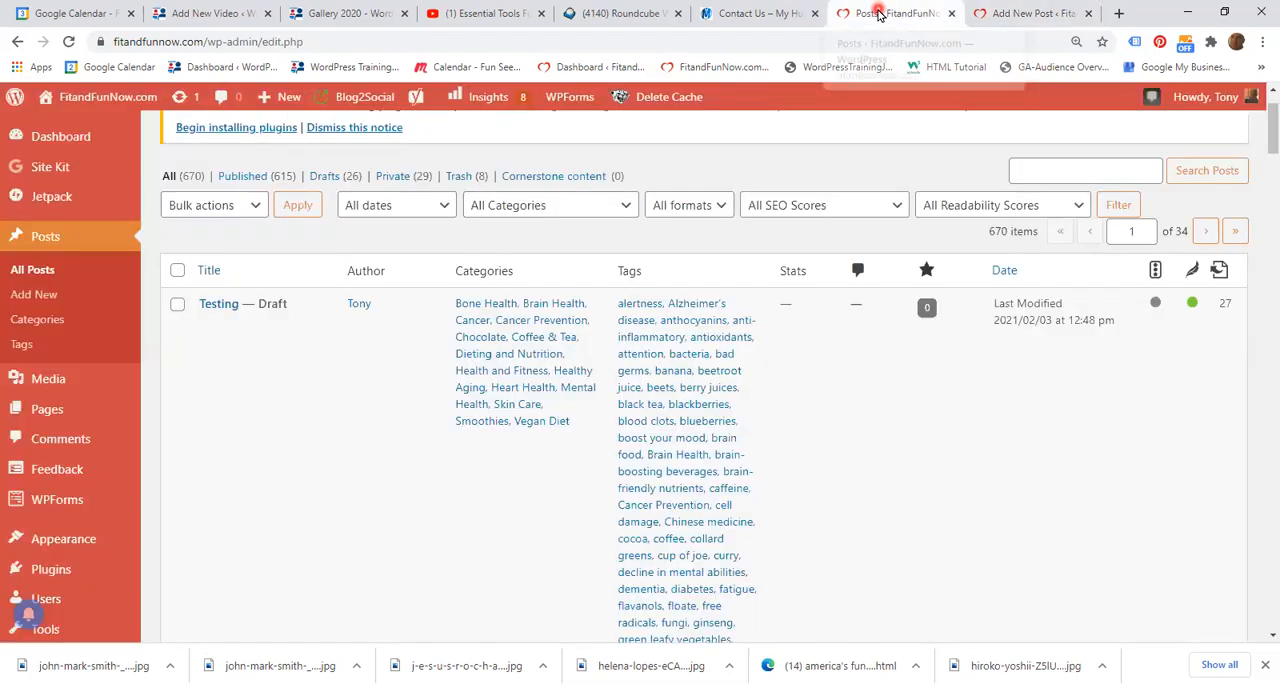
Step: Go to the posts list and examine the categories and tags of the Testing draft
{"action": "left_click", "coordinate": [879, 13]}
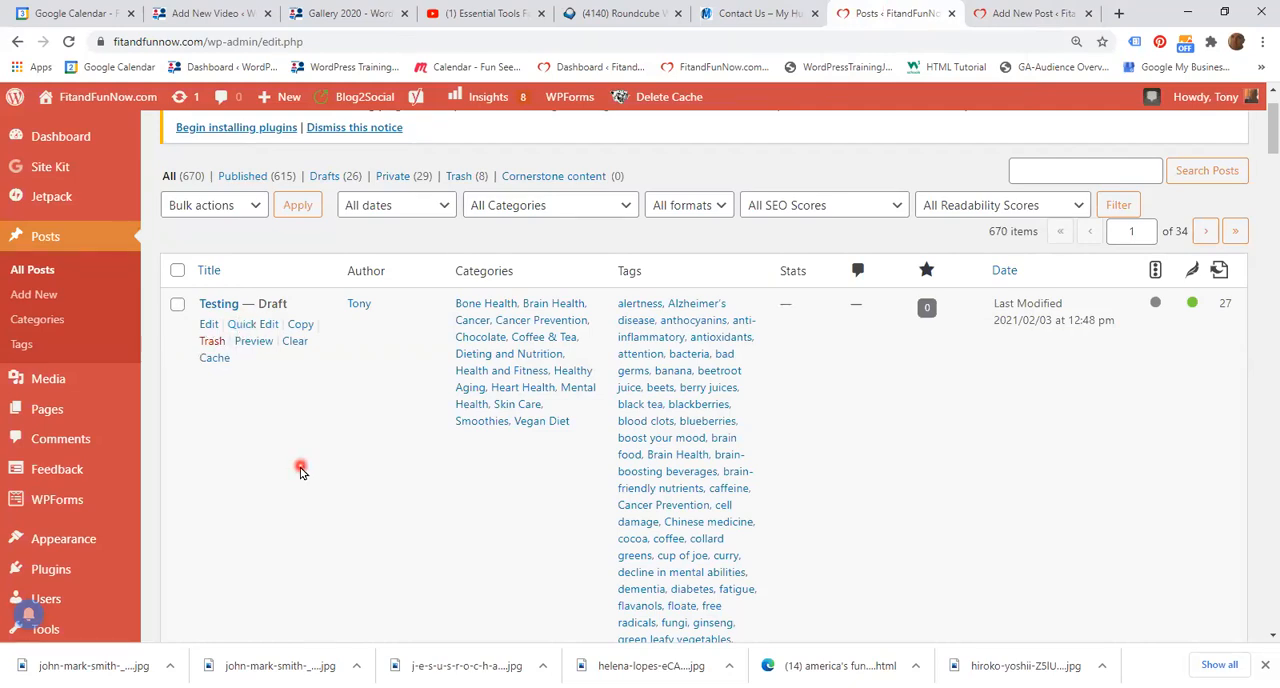
{"action": "scroll", "coordinate": [304, 475], "scroll_direction": "down", "scroll_amount": 1}
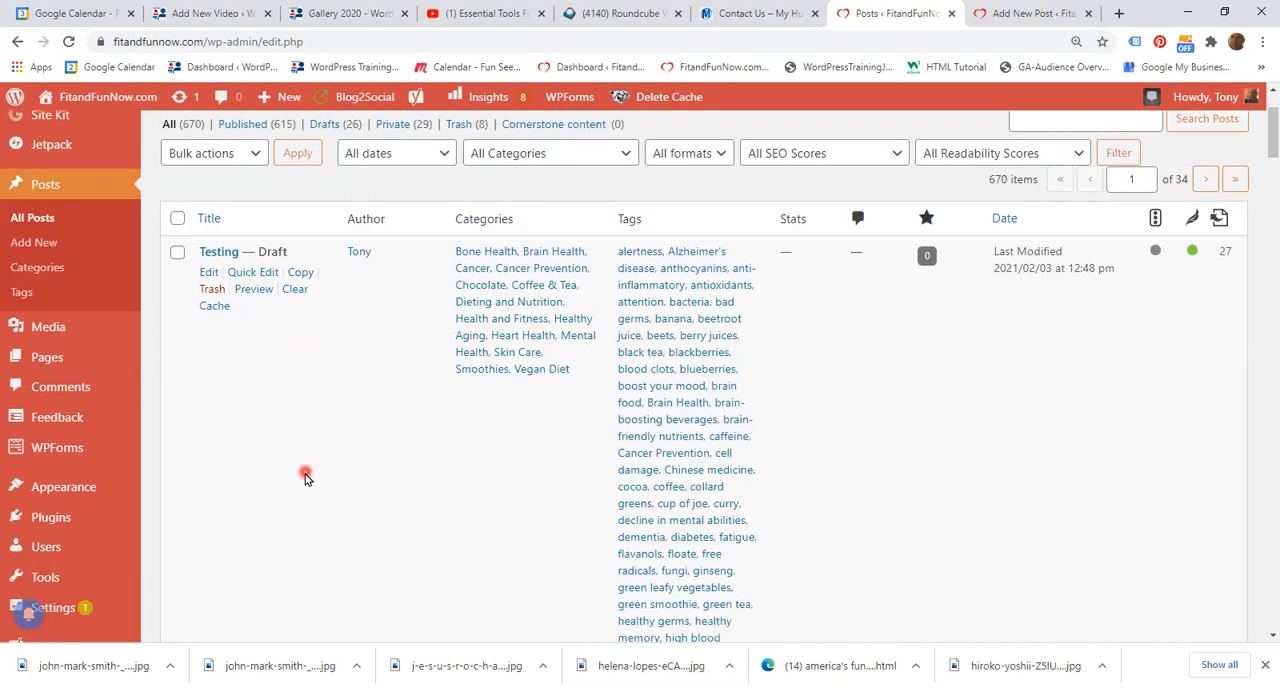
{"action": "scroll", "coordinate": [304, 475], "scroll_direction": "up", "scroll_amount": 1}
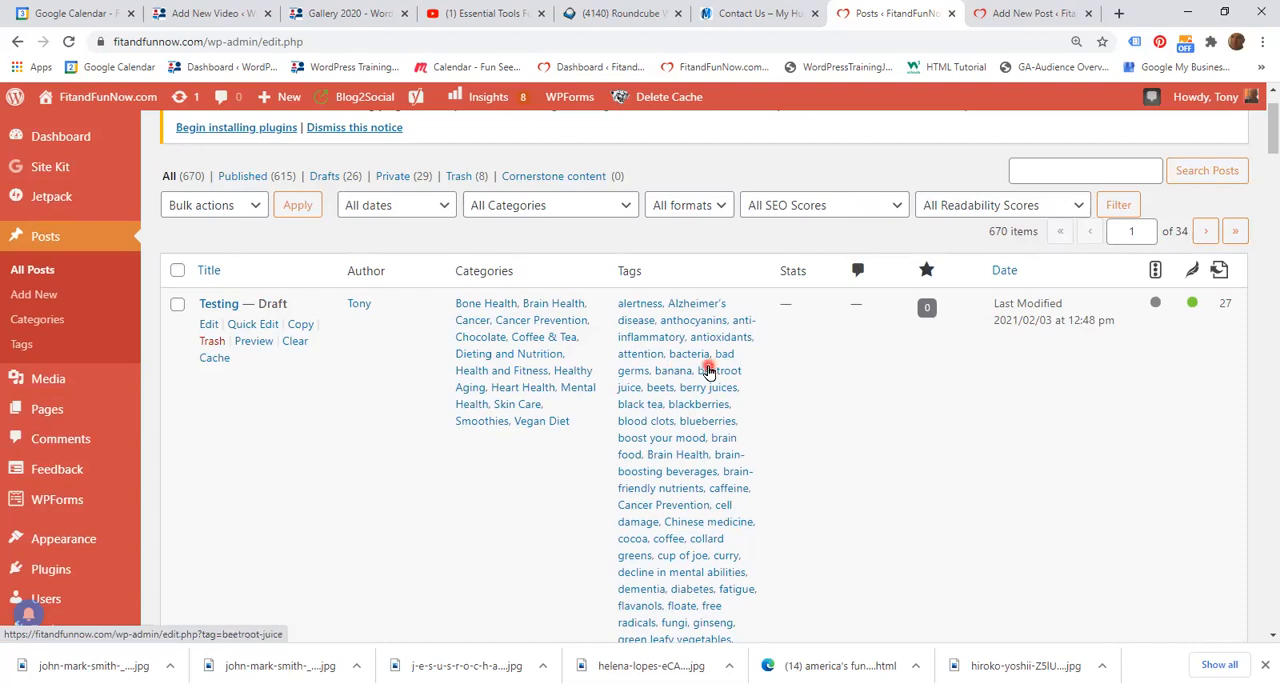
{"action": "scroll", "coordinate": [708, 441], "scroll_direction": "down", "scroll_amount": 8}
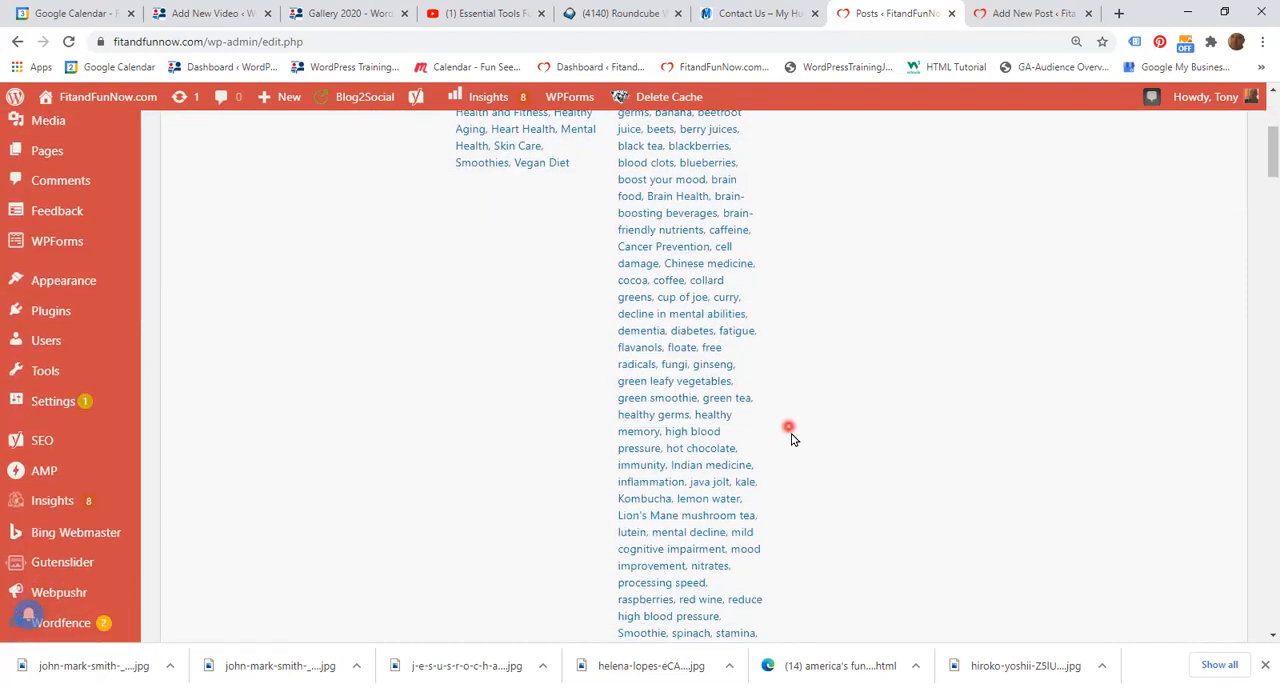